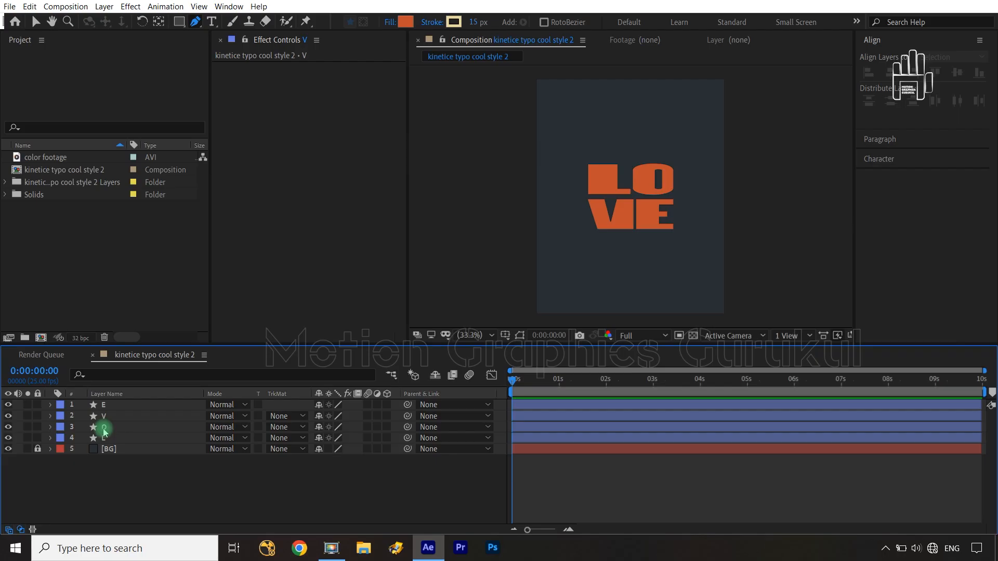
Step: Leave all layers deselected and switch to the Selection tool
click(113, 440)
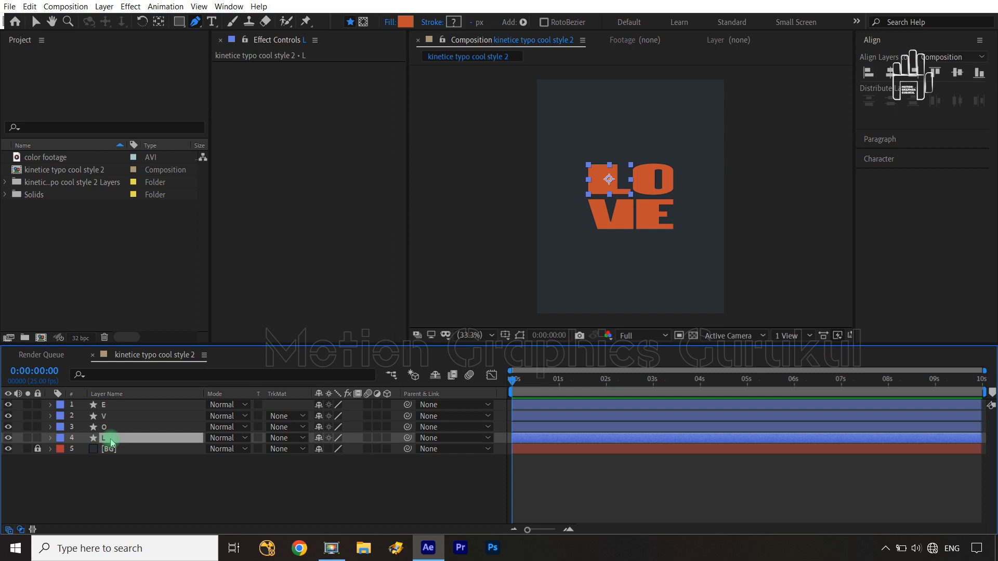
click(263, 508)
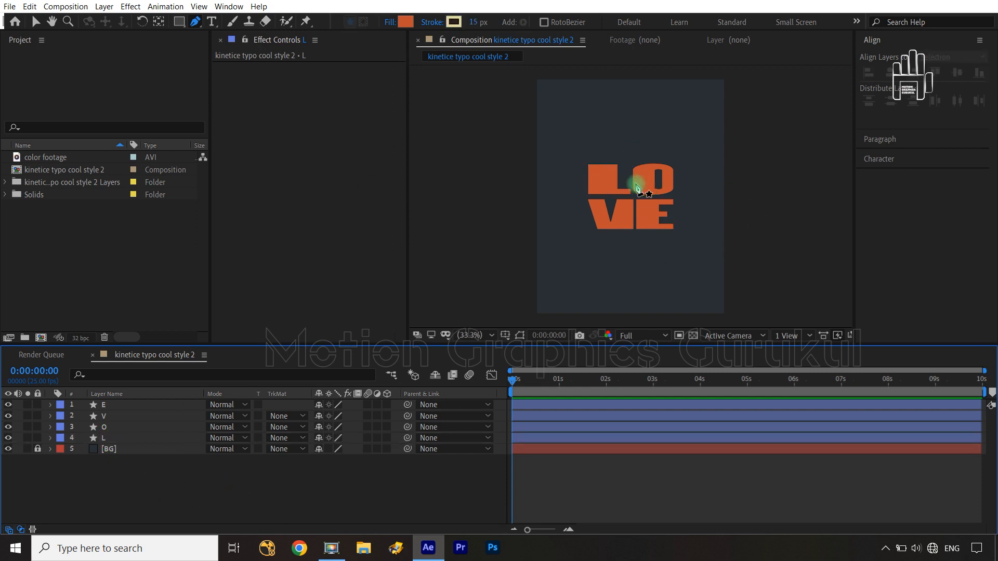
key(v)
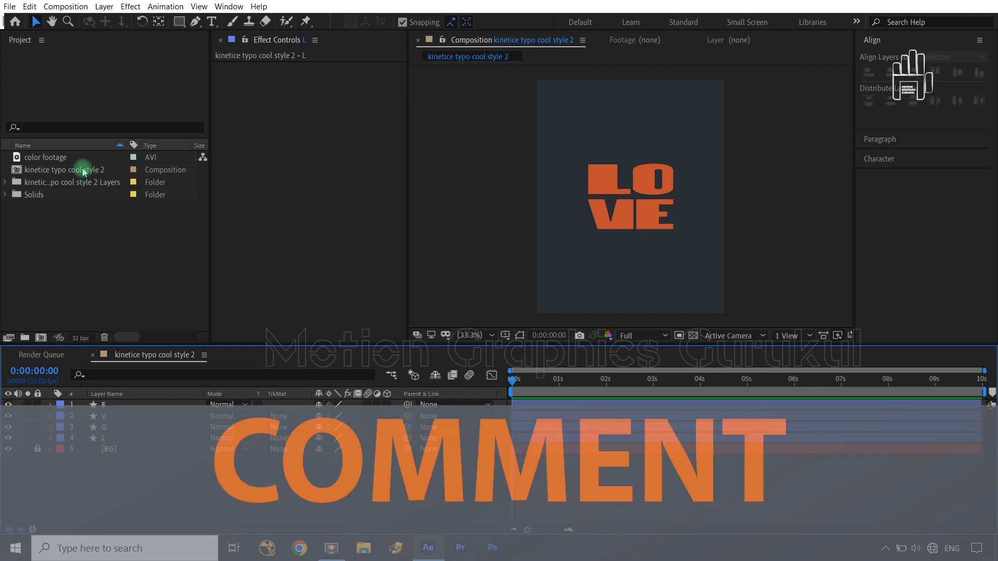
Step: Add the Layer 5 Illustrator artwork from the kinetice typo cool style 2 Layers folder above the E layer and create shapes from it
click(5, 182)
drag(66, 195, 130, 403)
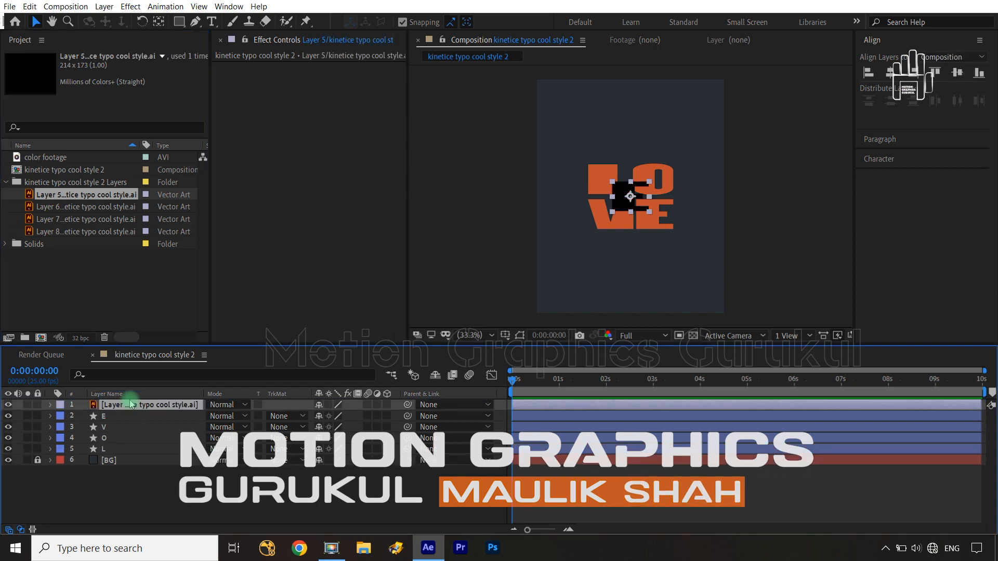
scroll(638, 218, up, 2)
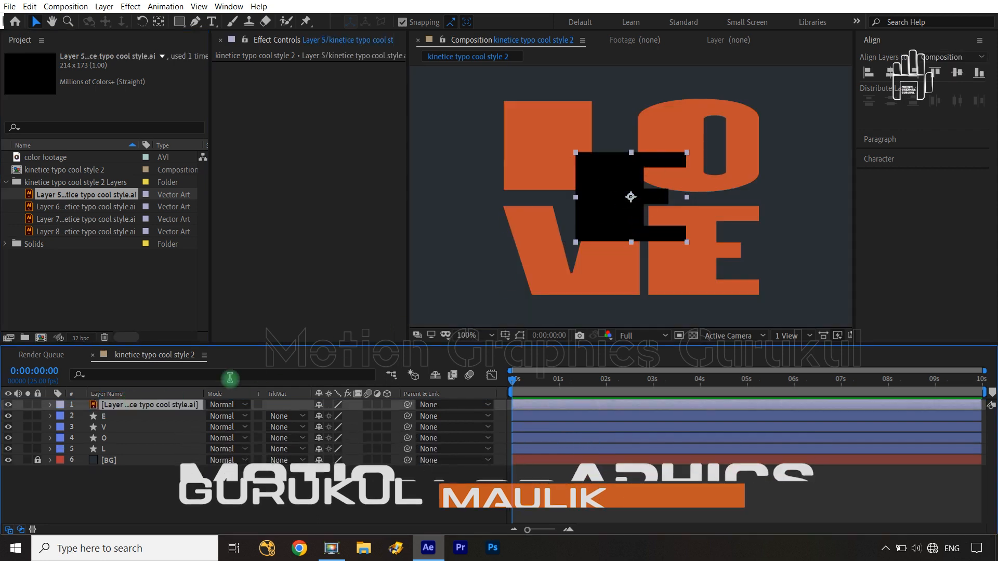
right_click(177, 411)
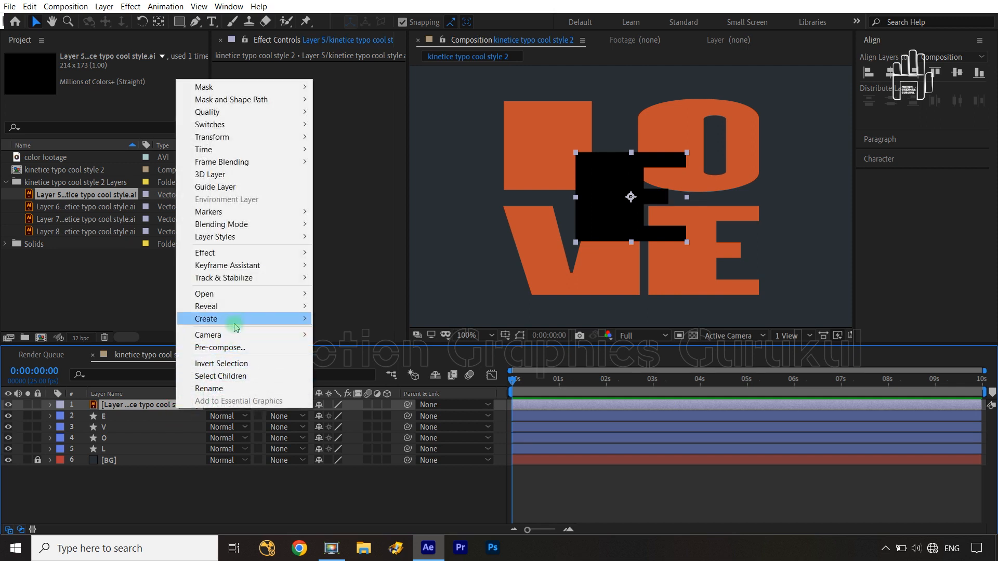
mouse_move(244, 319)
click(377, 358)
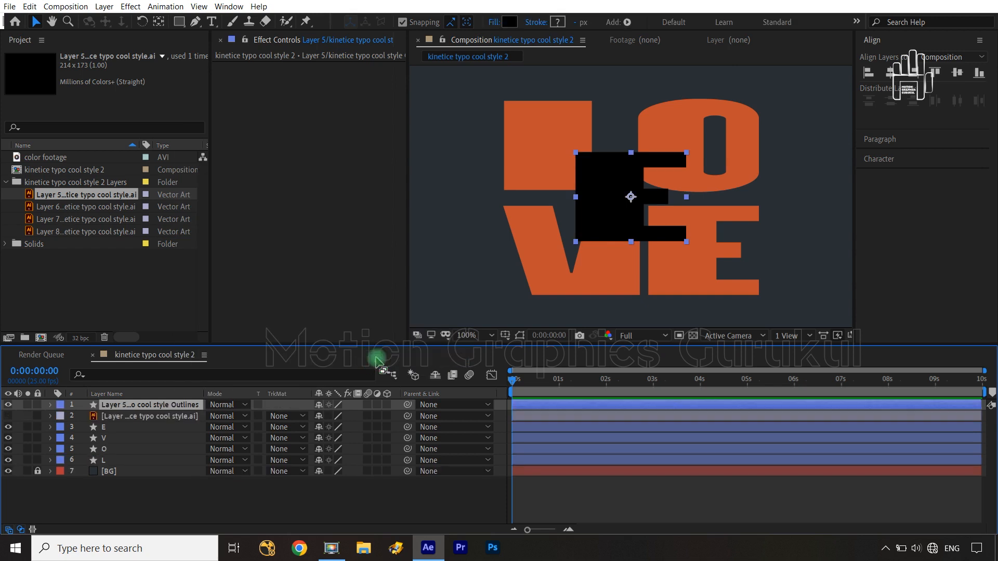
Step: Expand the new Layer 5 outlines layer down to the path and fill inside Group 1
click(128, 408)
click(39, 406)
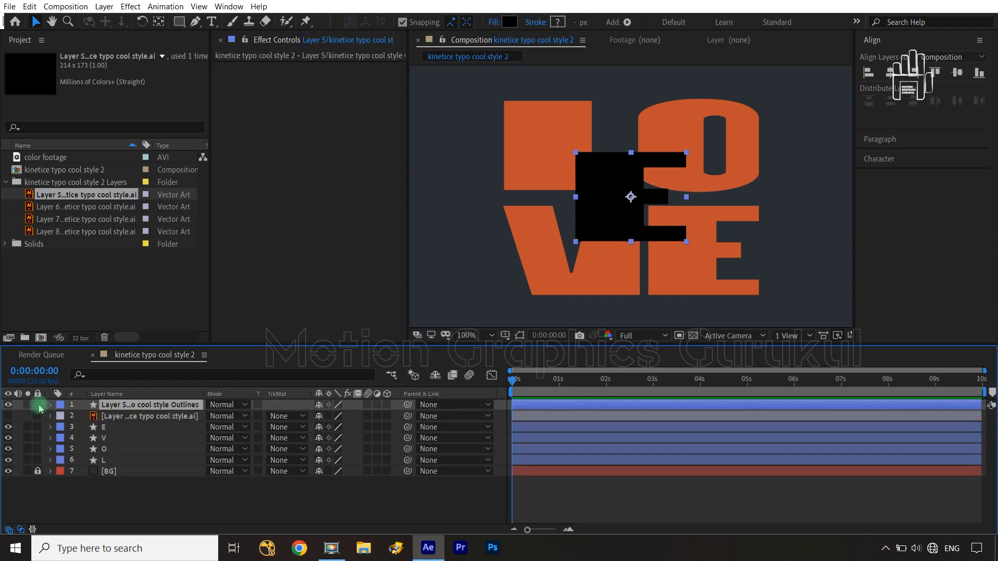
click(51, 407)
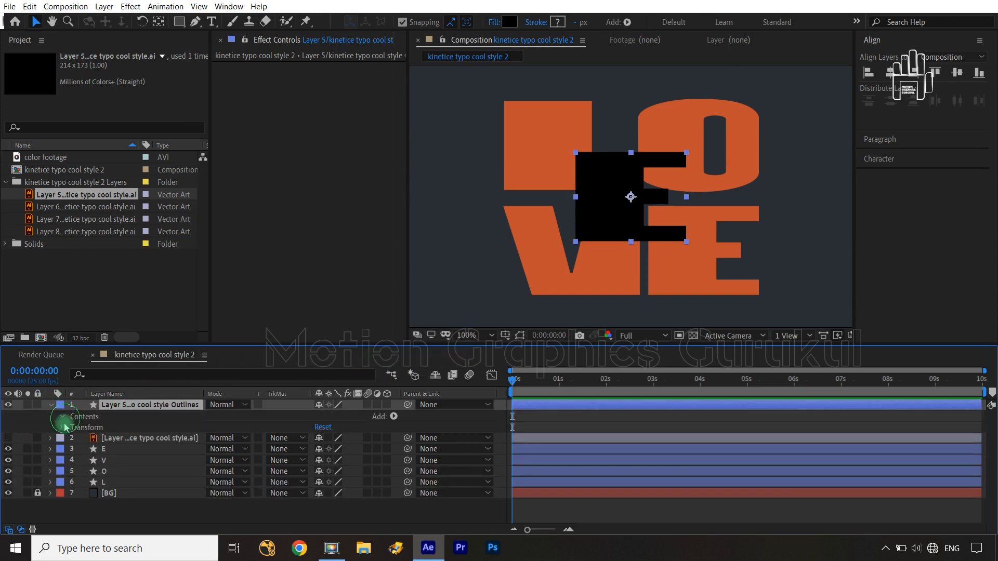
click(63, 417)
click(74, 427)
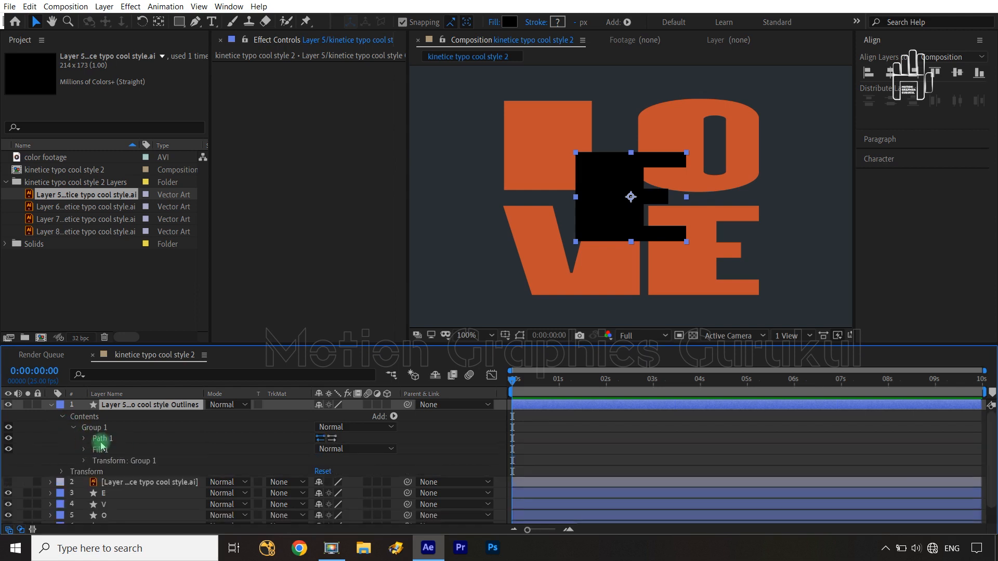
Step: Delete the Layer 5 outlines layer and its source Illustrator layer from the composition
ctrl+click(127, 486)
key(Delete)
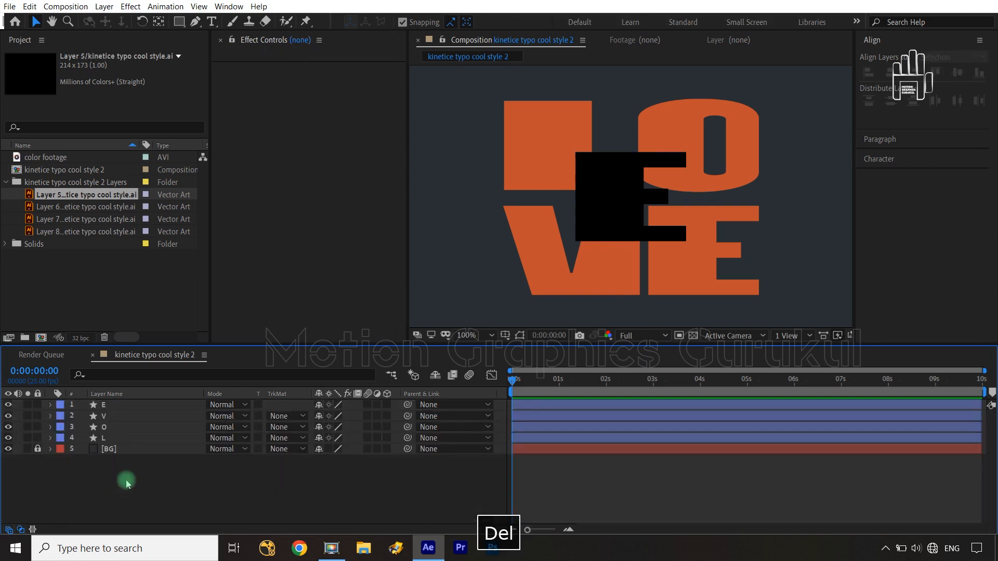
click(124, 475)
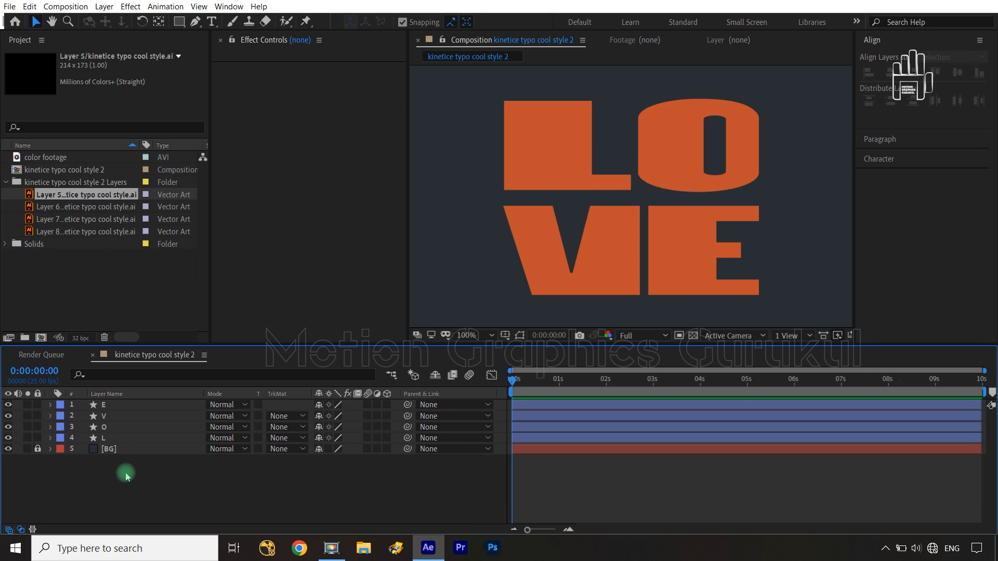
Step: Save the project
key(ctrl+s)
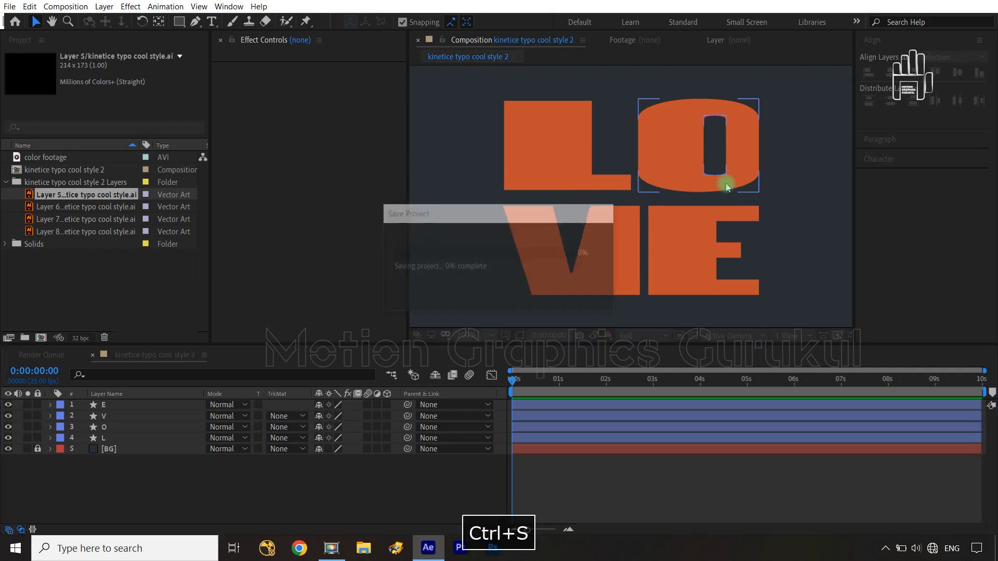
key(shift+/)
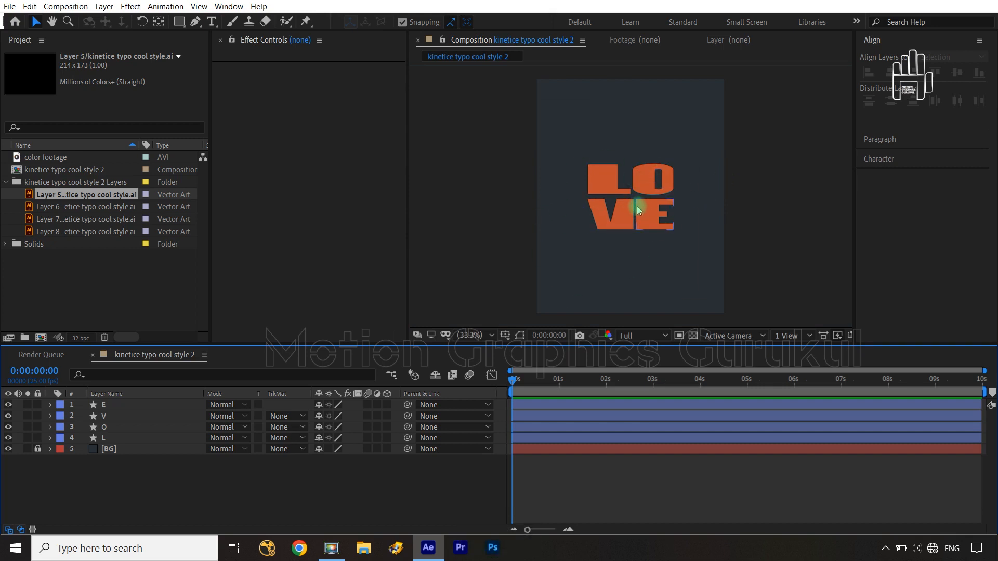
Step: Select the E, V, O and L layers and filter the timeline properties by "path"
click(135, 409)
shift+click(129, 437)
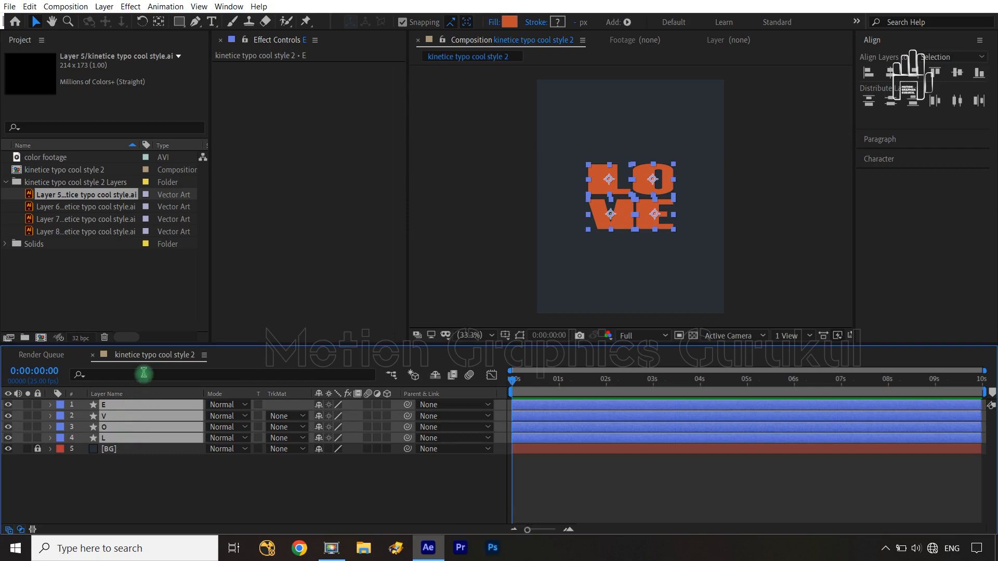
click(143, 373)
text(path)
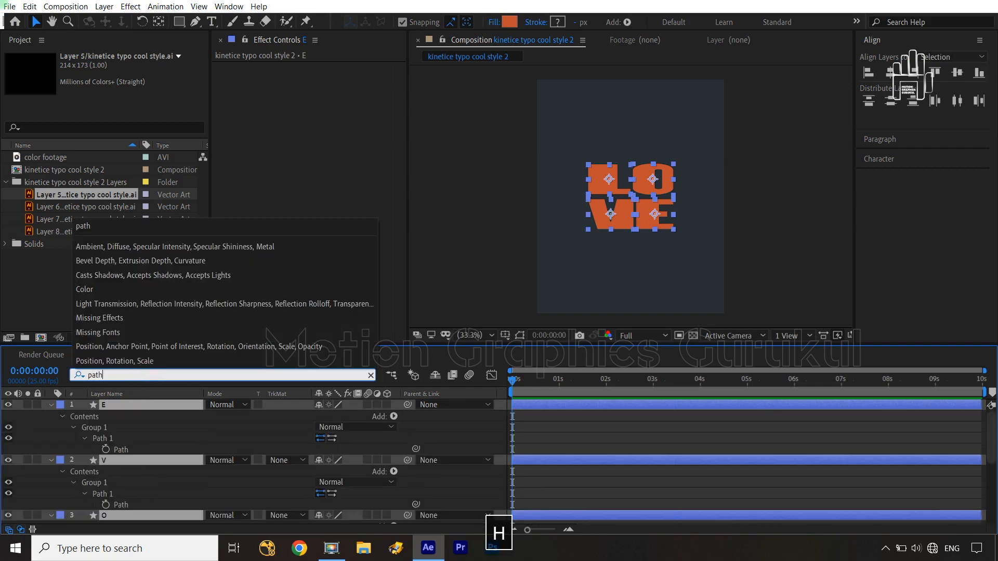
Step: Enable Path keyframing at 0:00:00:00 on the E, V and L layers and on both paths of the O layer
click(106, 449)
click(106, 504)
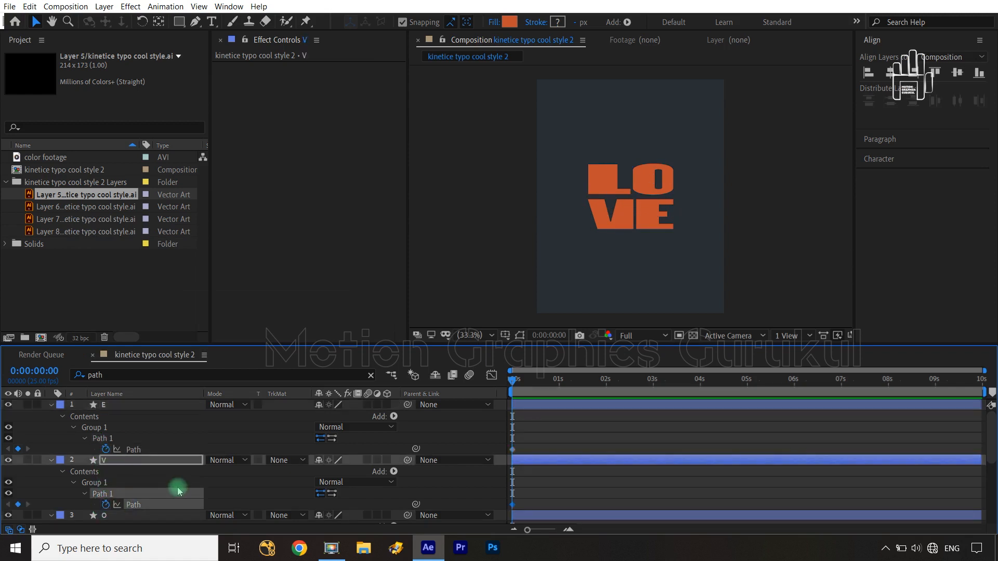
scroll(178, 491, down, 2)
click(106, 504)
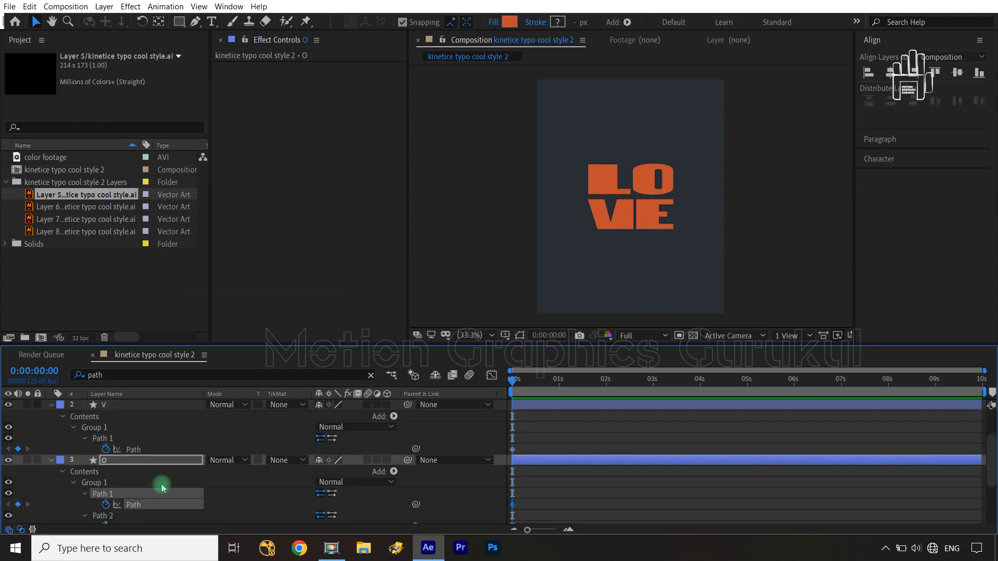
scroll(162, 487, down, 3)
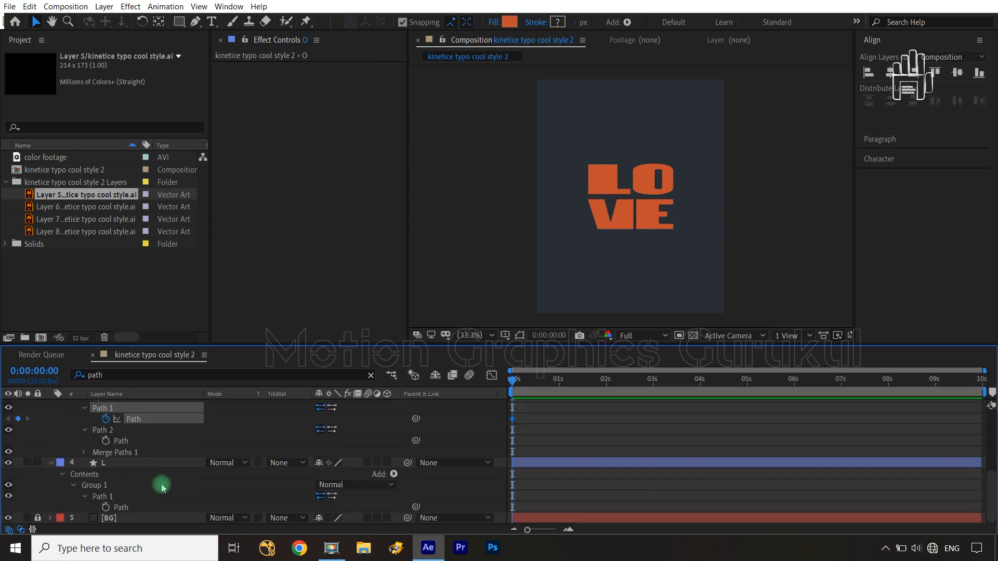
click(106, 507)
key(Return)
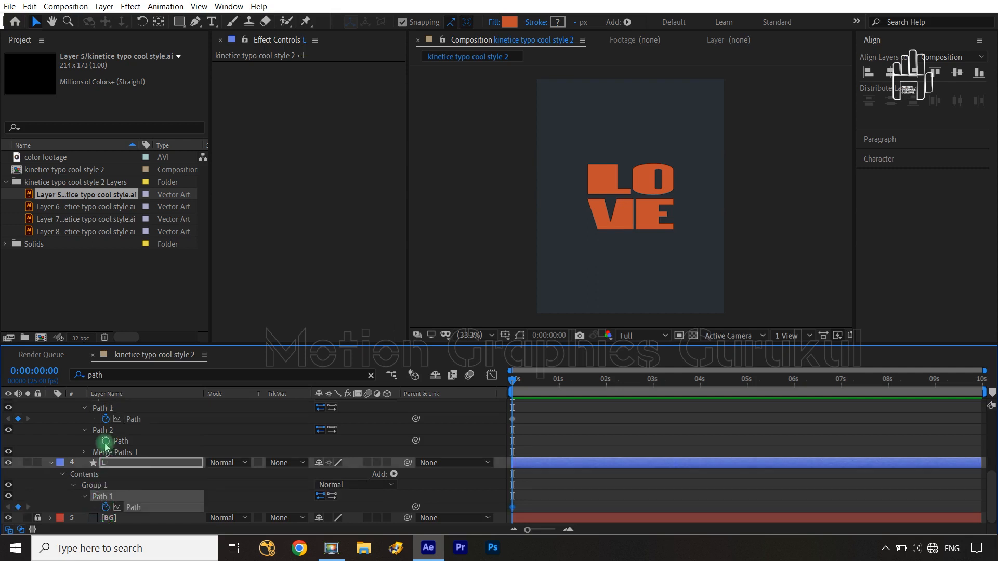
click(106, 441)
key(Return)
Step: Collapse the E, V, O and L layers in the timeline and deselect everything
scroll(127, 442, up, 5)
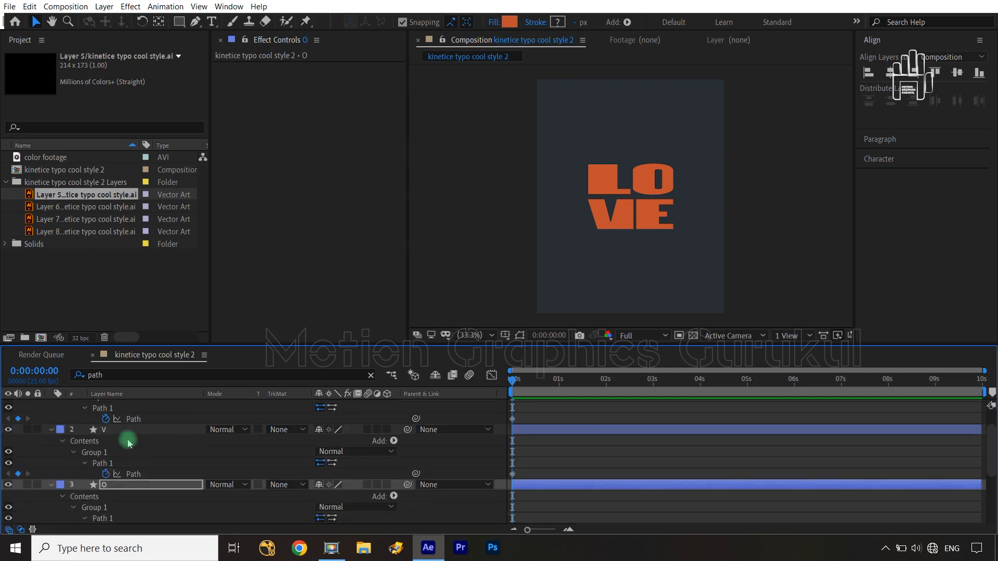
click(50, 405)
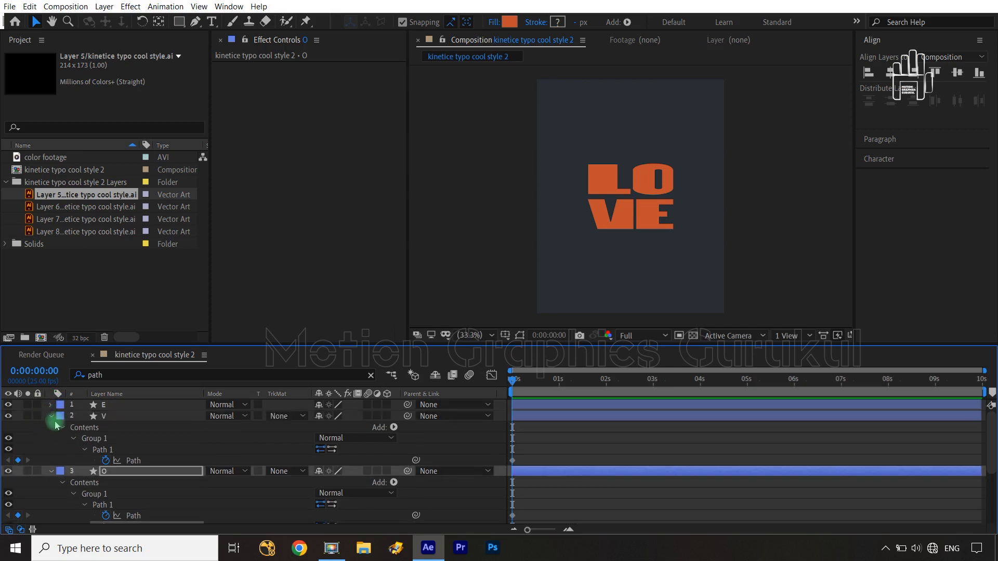
click(51, 416)
click(50, 427)
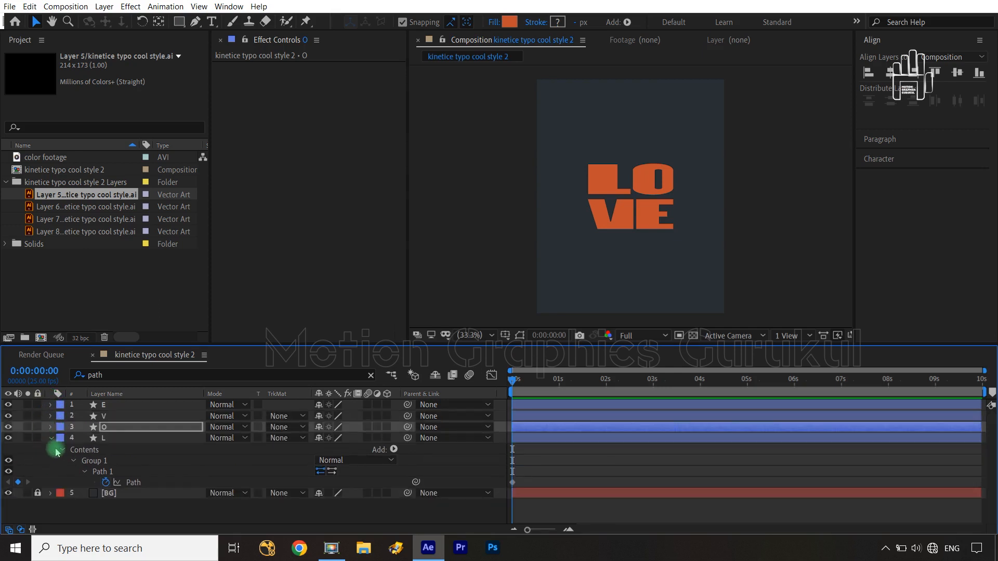
click(50, 438)
click(90, 475)
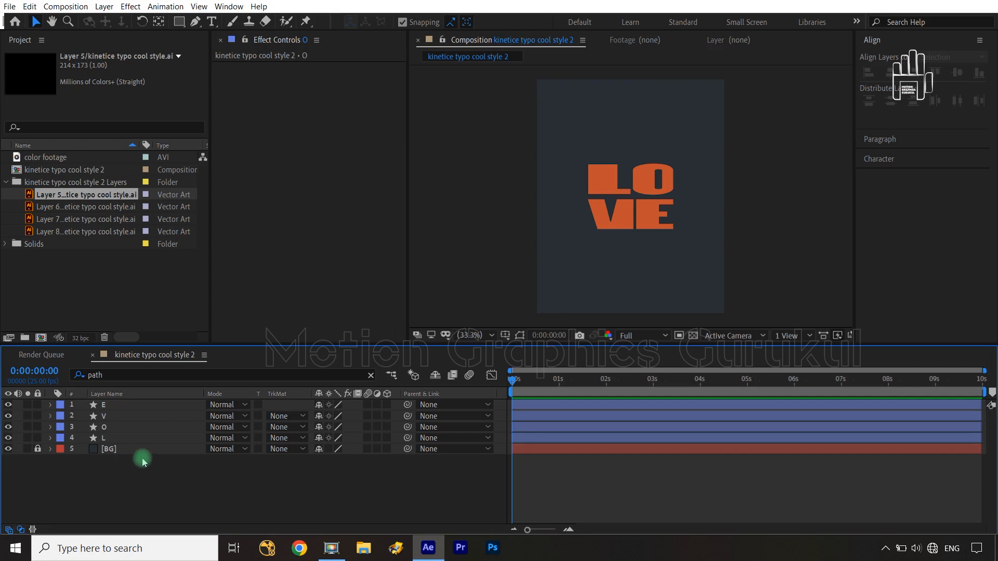
Step: Select the E, V, O and L layers and reveal only their keyframed properties
click(139, 439)
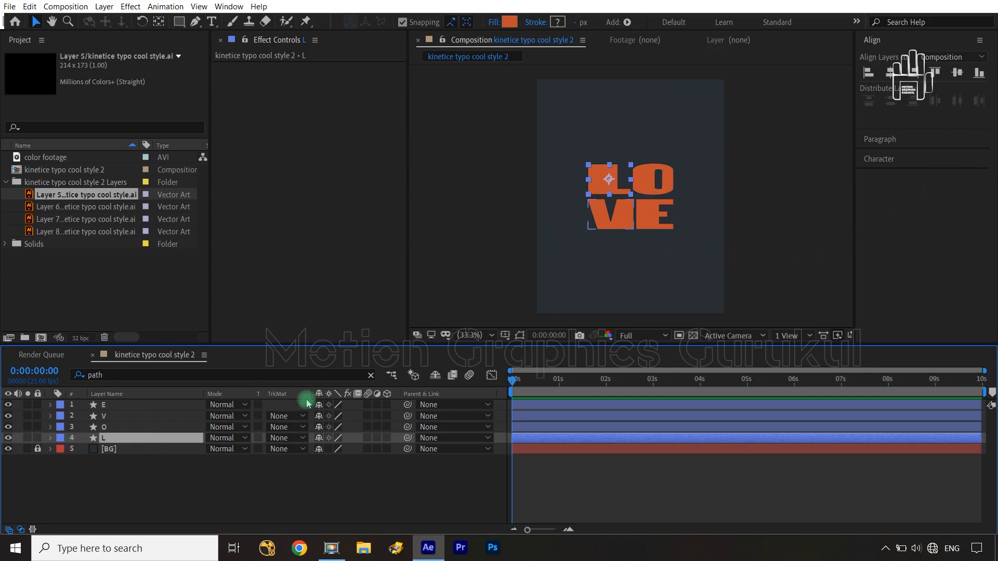
click(148, 405)
shift+click(128, 442)
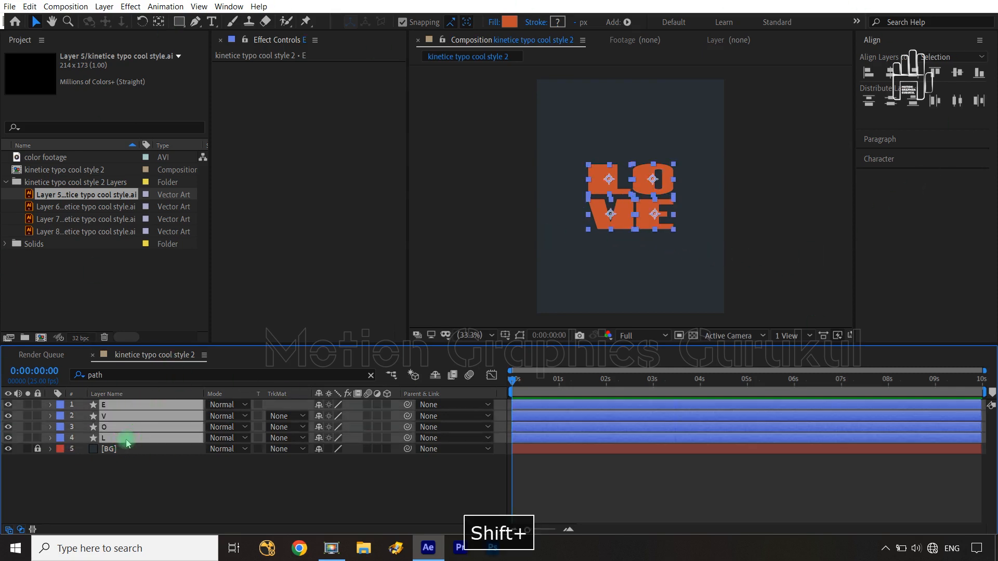
key(u)
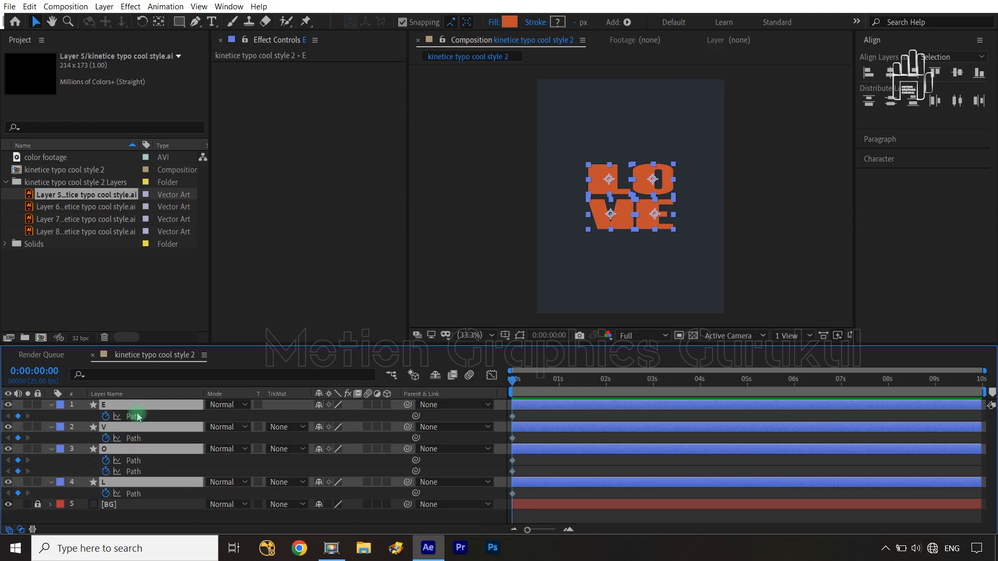
Step: Select the E layer's Path property and turn on mask and shape path visibility to show its points
click(134, 419)
drag(663, 211, 674, 228)
key(ctrl+z)
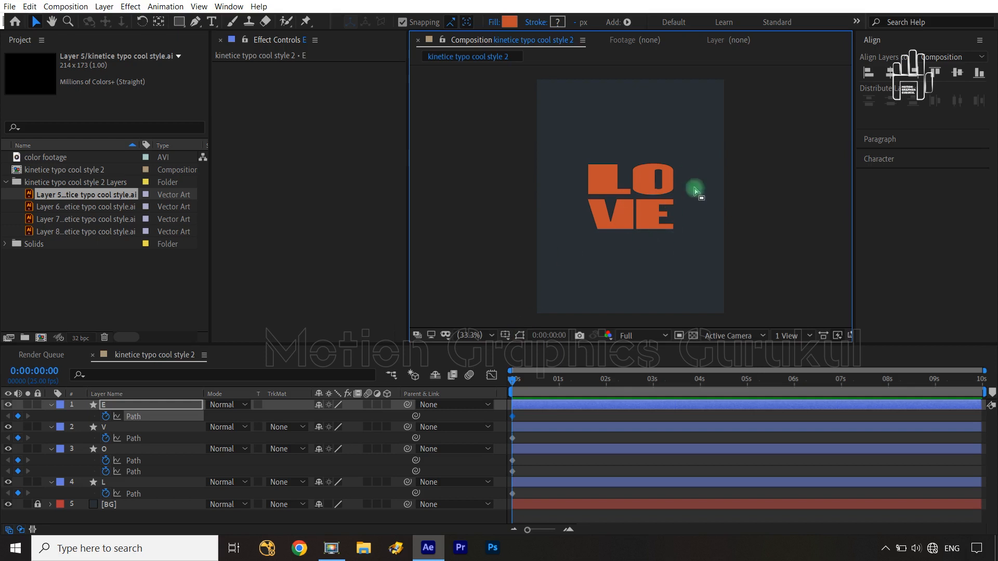
click(520, 336)
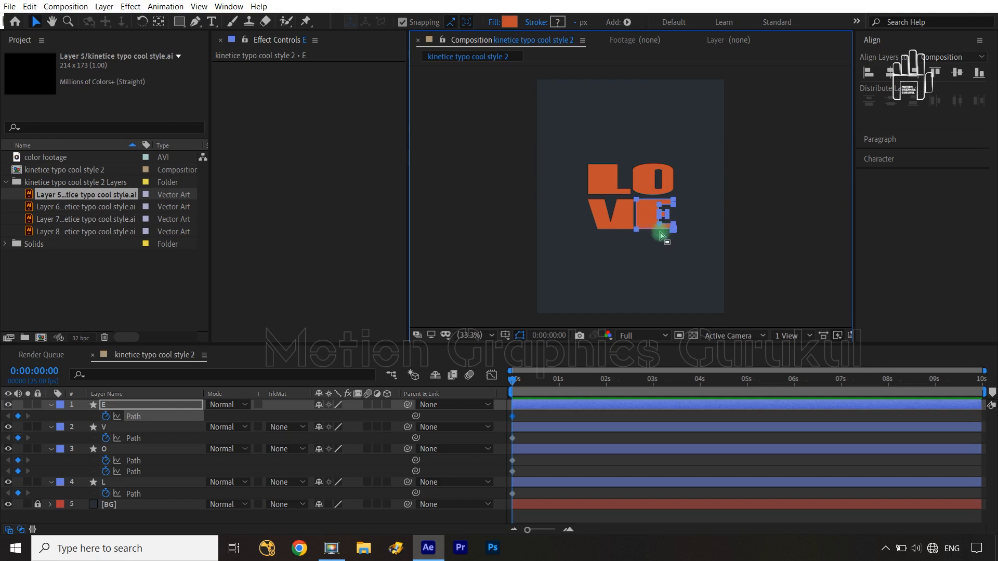
key(slash)
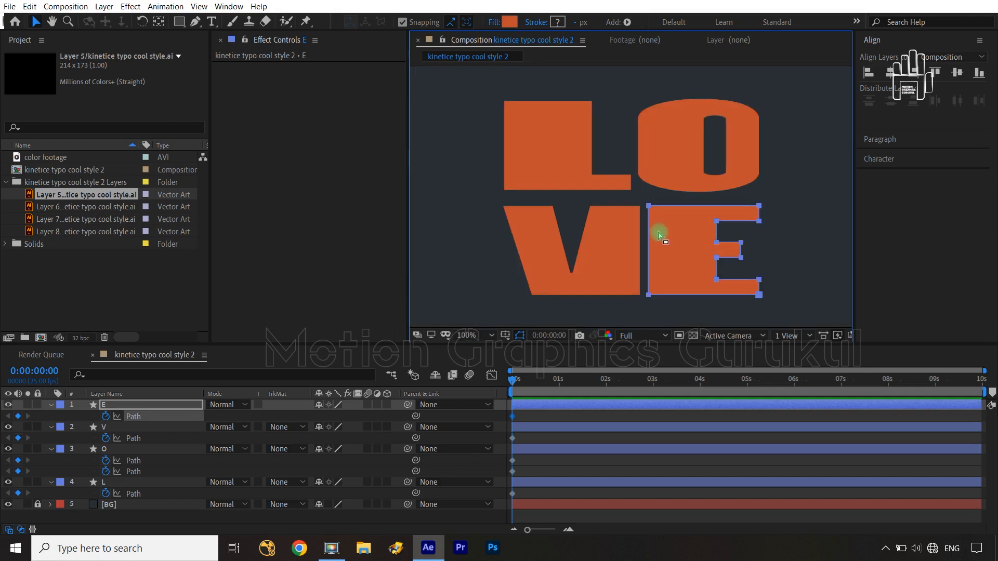
click(520, 335)
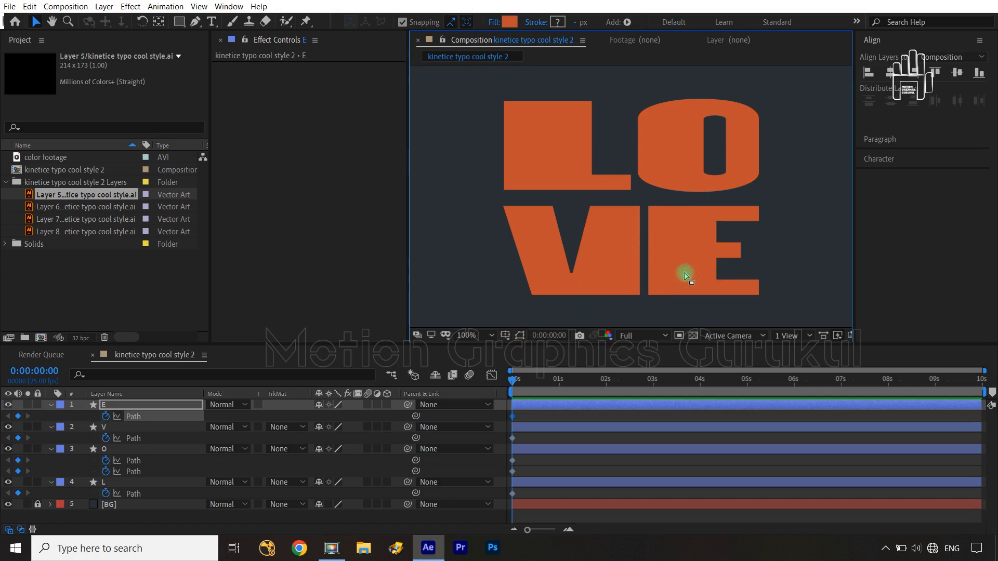
click(519, 336)
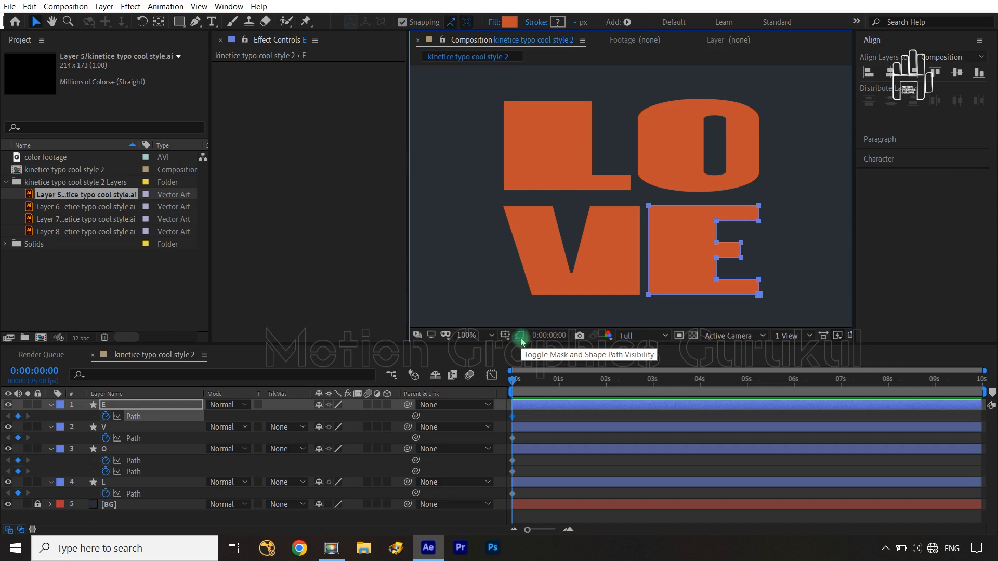
Step: At 0:00:00:20, move the E's inner corner points left to narrow its stem and lengthen its arms
key(space)
drag(770, 272, 746, 255)
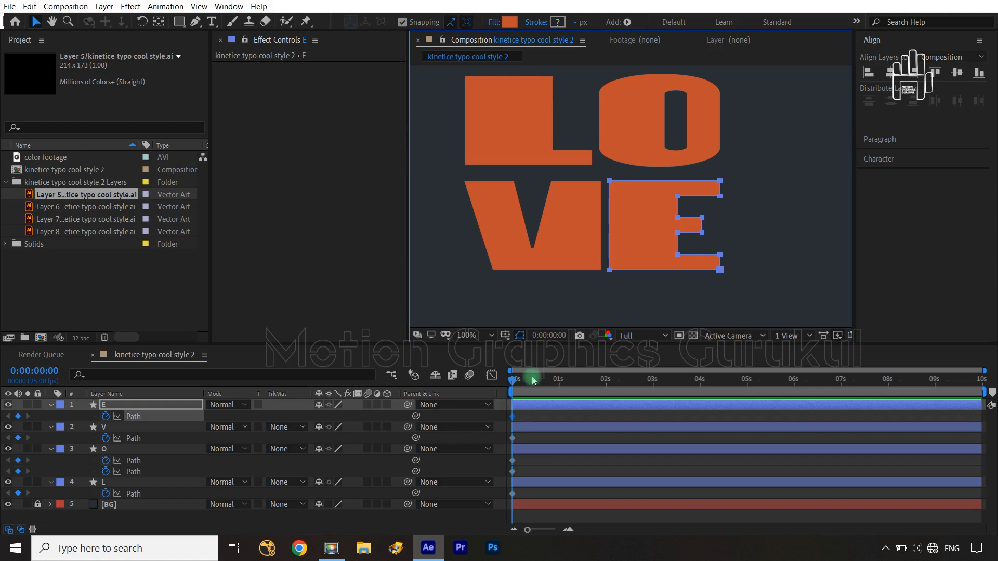
key(shift+Page_Down)
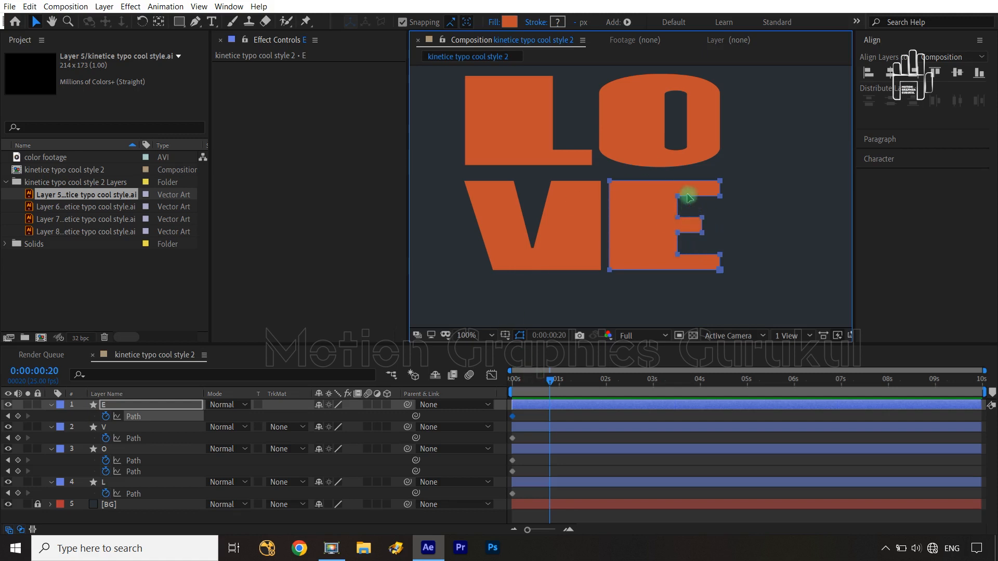
drag(689, 289, 653, 191)
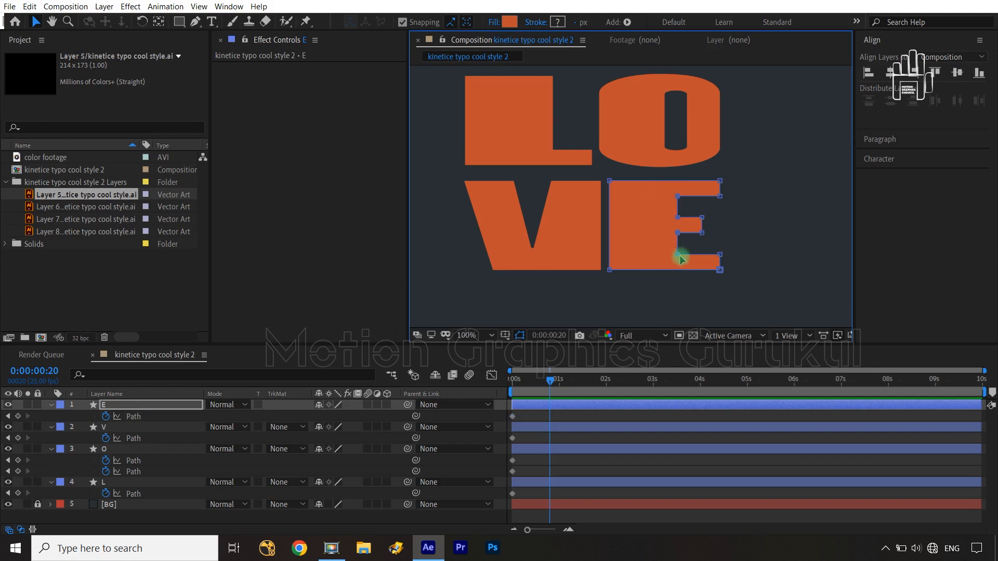
drag(679, 257, 651, 258)
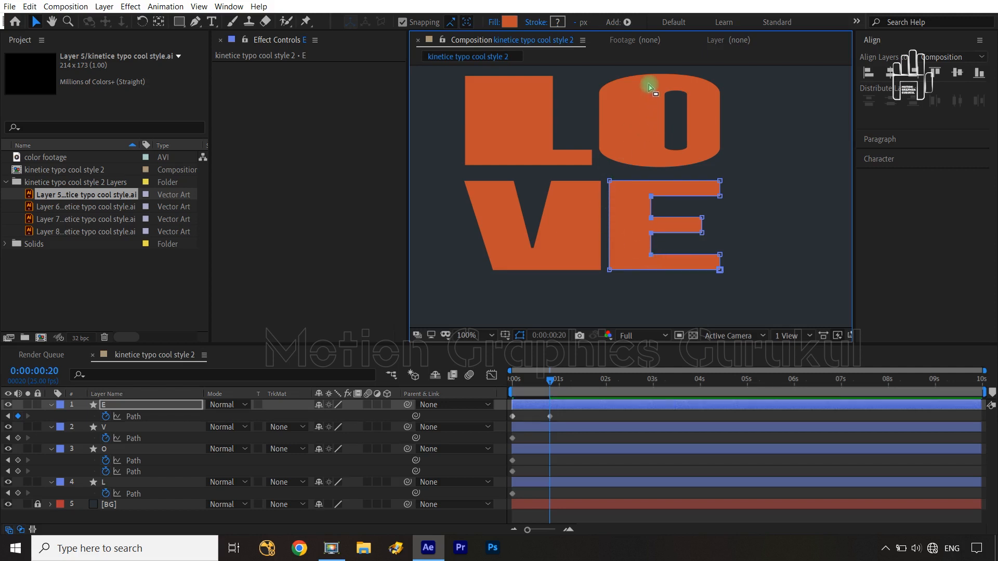
Step: At 0:00:00:20, shift the O's inner path horizontally from right of centre to left of centre
drag(648, 84, 696, 152)
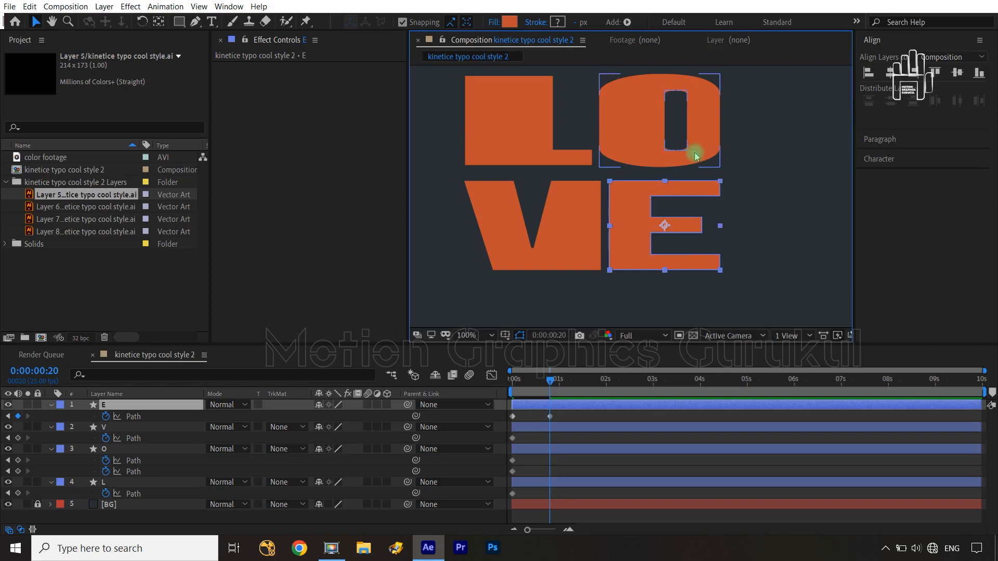
click(135, 441)
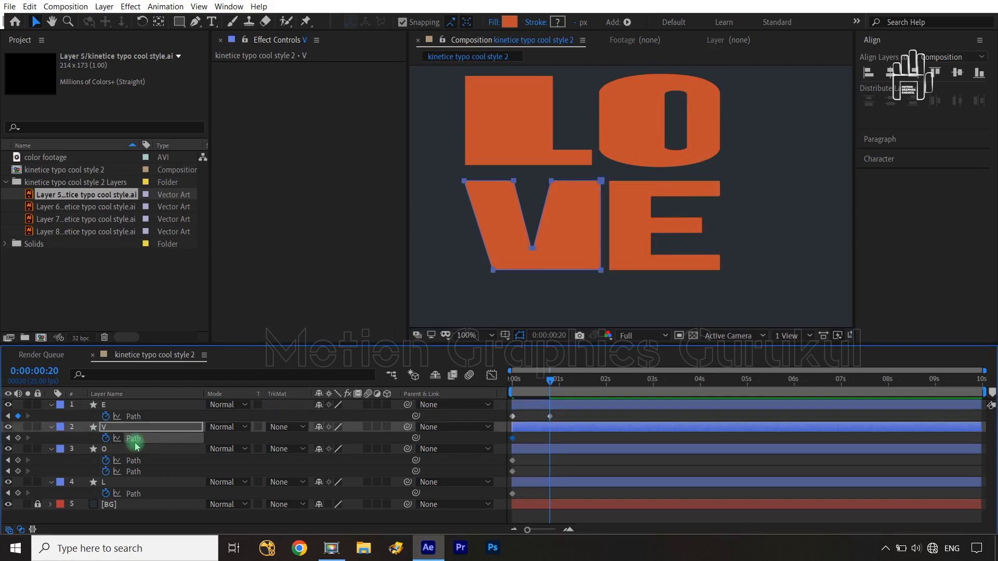
click(134, 473)
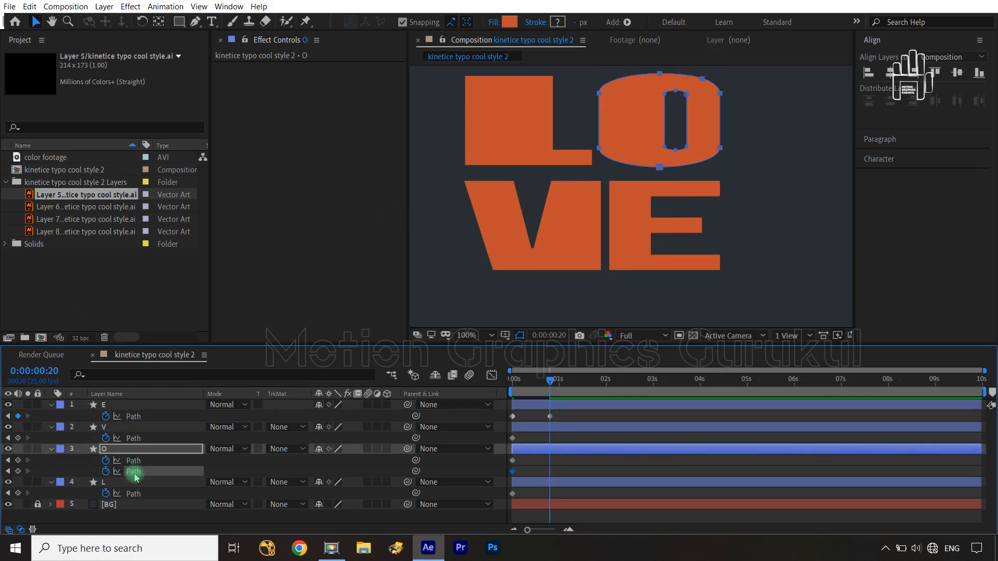
click(136, 462)
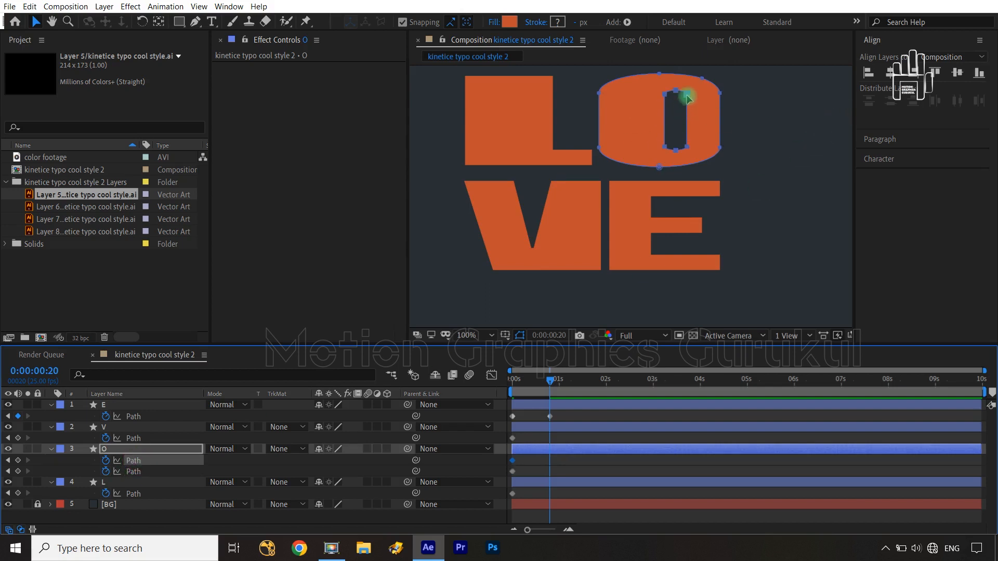
drag(686, 97, 660, 99)
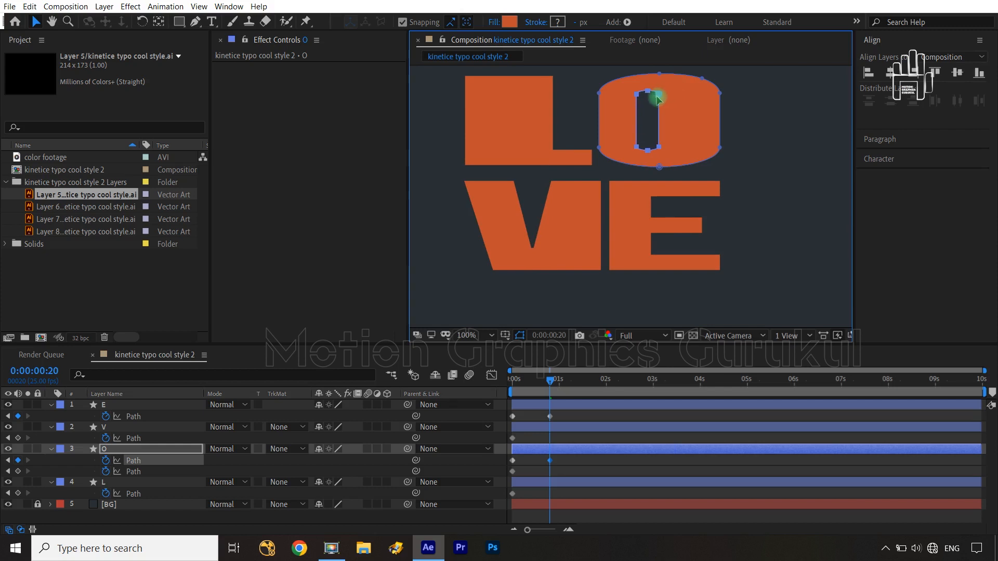
drag(657, 97, 657, 98)
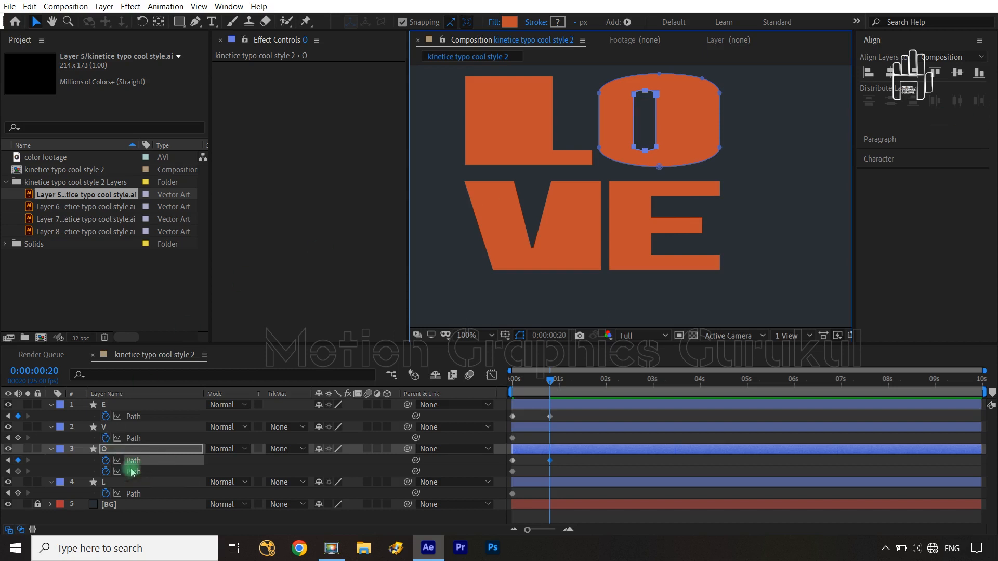
Step: At 0:00:00:20, move the V's bottom-right corner inward and its bottom-left corner outward, directly below the top-left corner
click(133, 433)
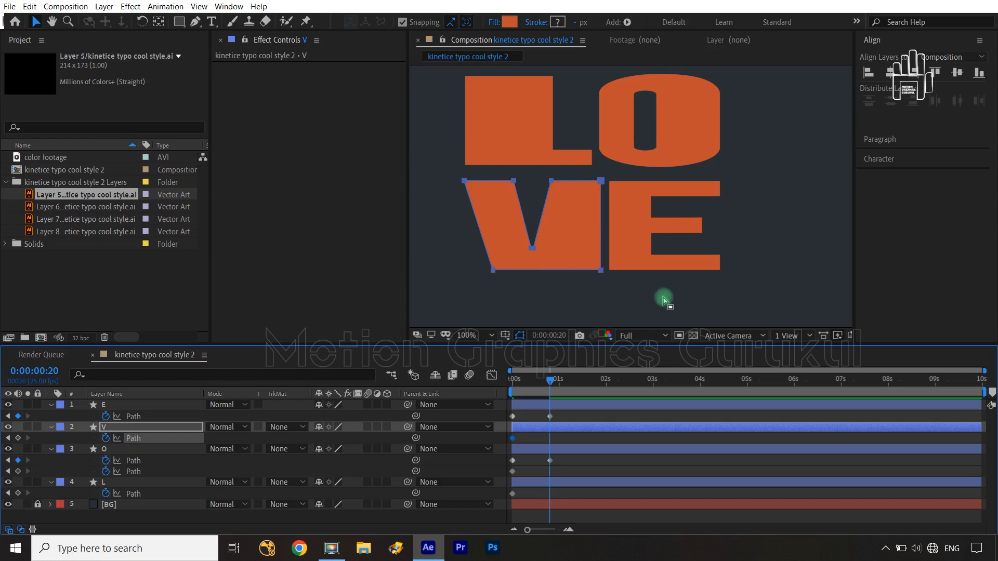
drag(587, 254, 565, 273)
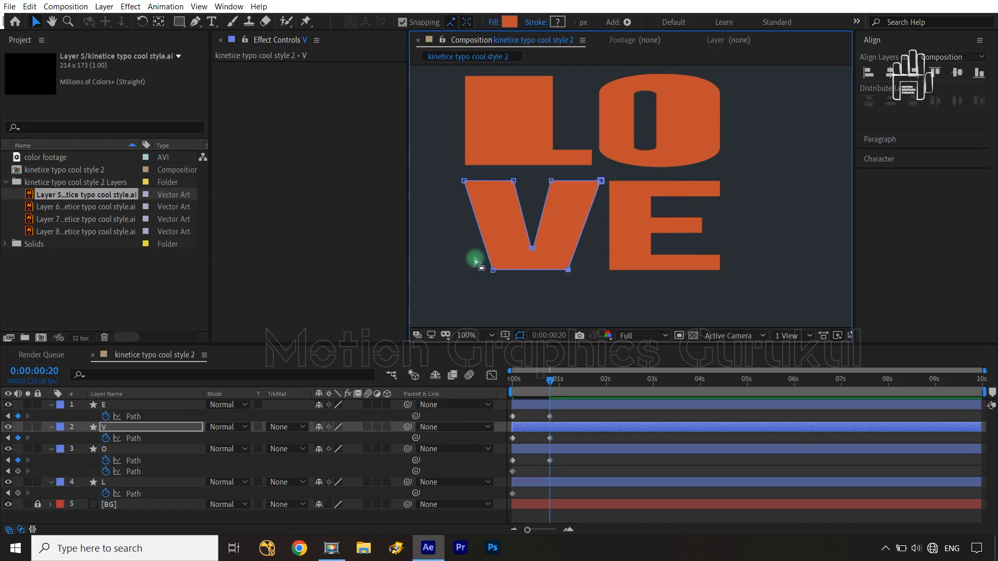
mouse_move(475, 261)
mouse_down()
mouse_move(494, 283)
mouse_move(467, 273)
mouse_up()
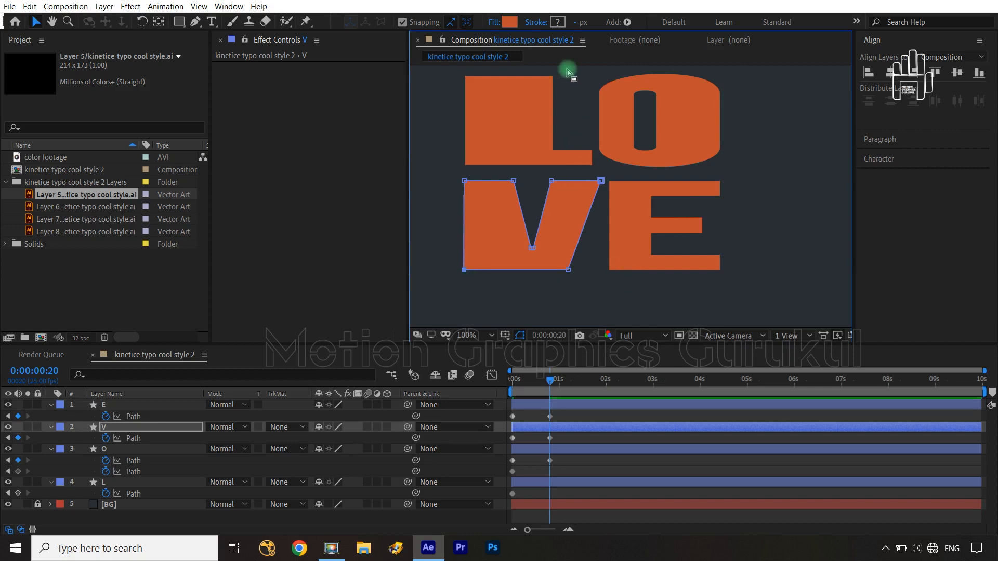
Step: At 0:00:00:20, narrow the L's stem from the right and raise the top edge of its foot, then deselect
drag(567, 70, 533, 168)
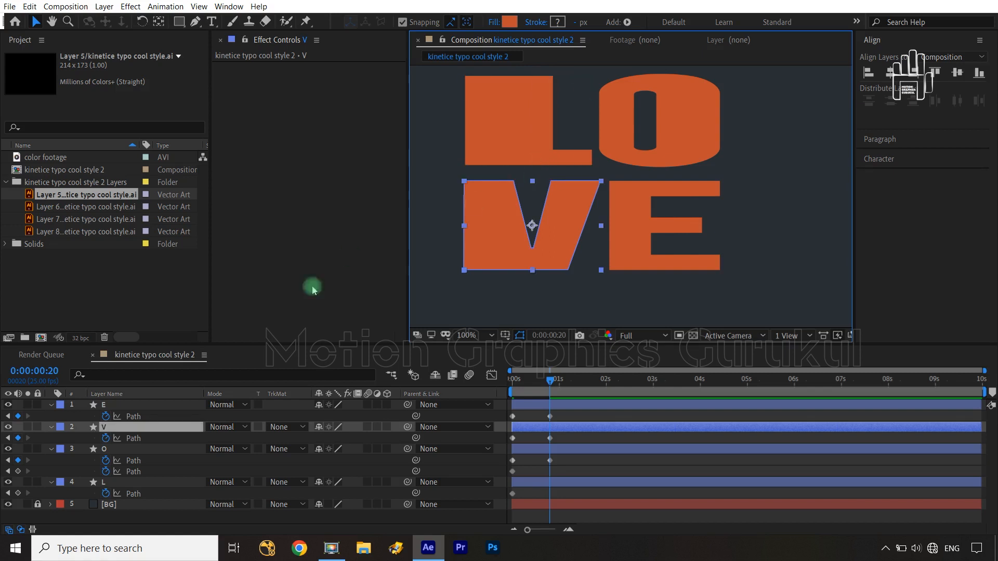
click(134, 494)
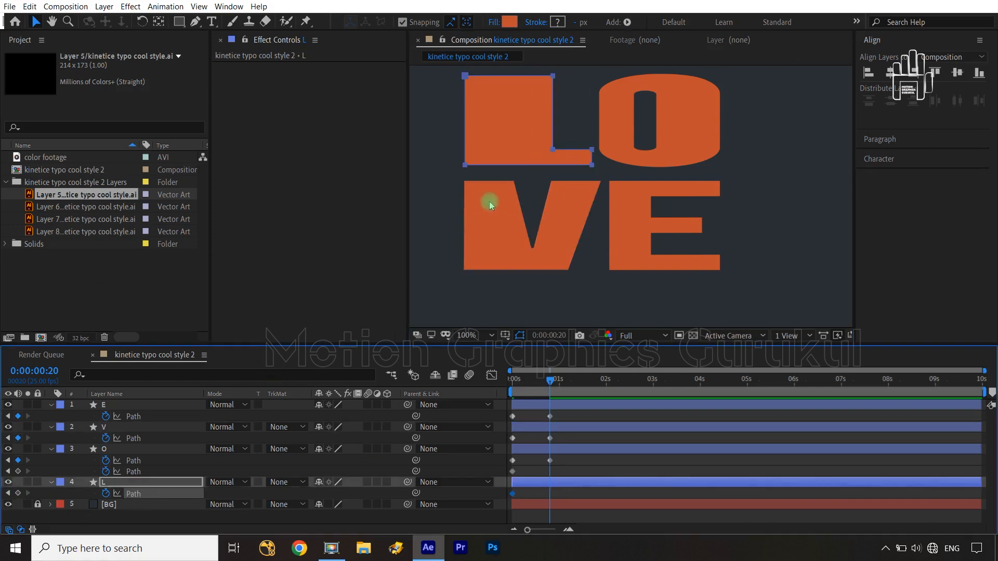
drag(569, 75, 513, 157)
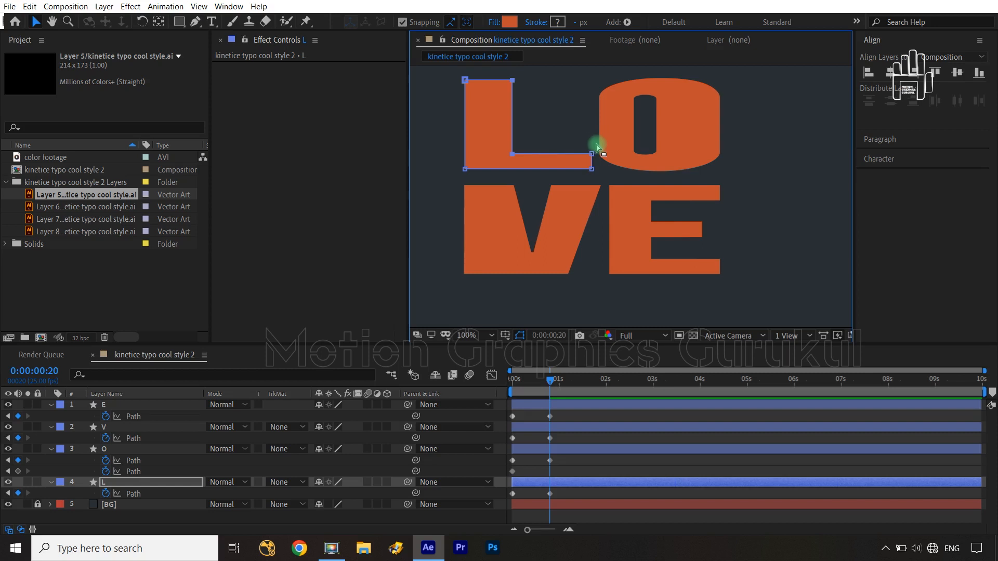
mouse_move(597, 147)
mouse_down()
mouse_move(512, 156)
mouse_move(575, 160)
mouse_move(591, 155)
mouse_move(586, 134)
mouse_up()
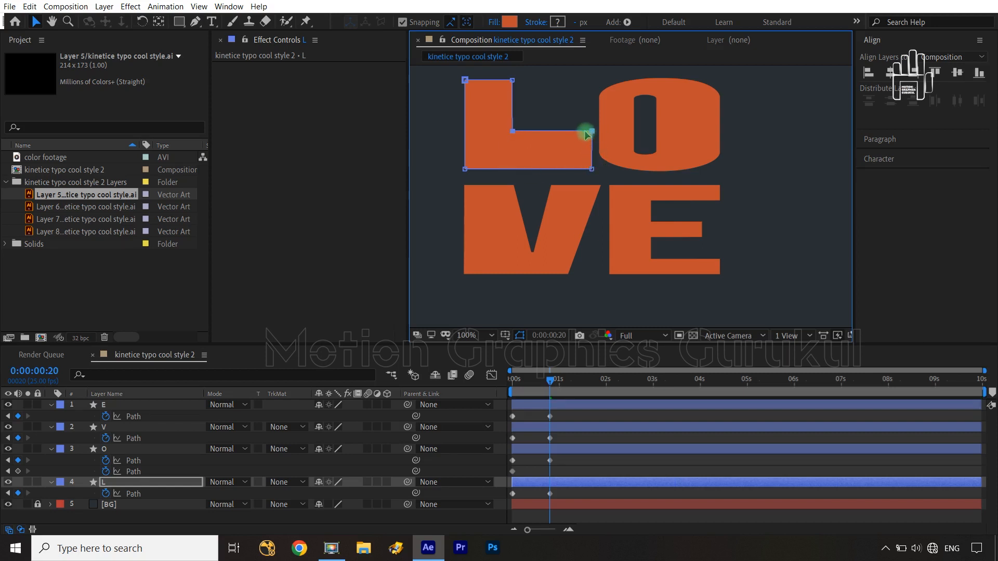
click(483, 461)
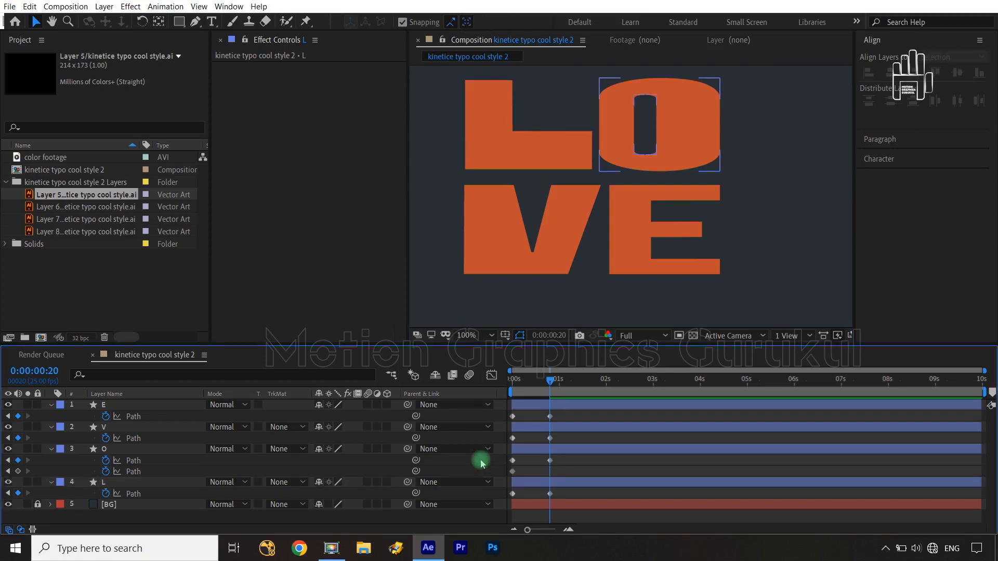
Step: Copy the first Path keyframe of the E, the V and the O's inner path to 0:00:01:15
key(shift+slash)
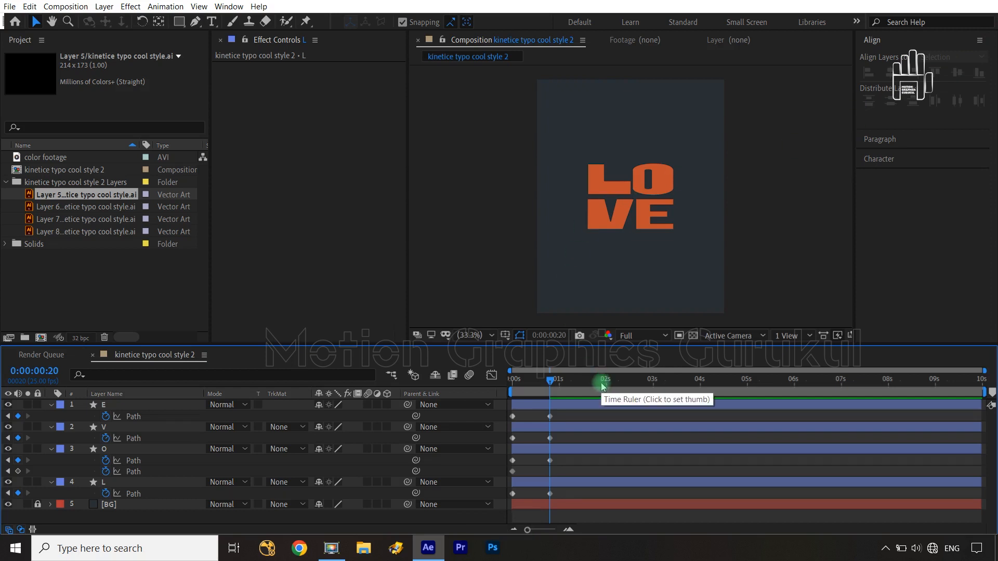
key(shift+Page_Down)
key(shift+Page_Down)
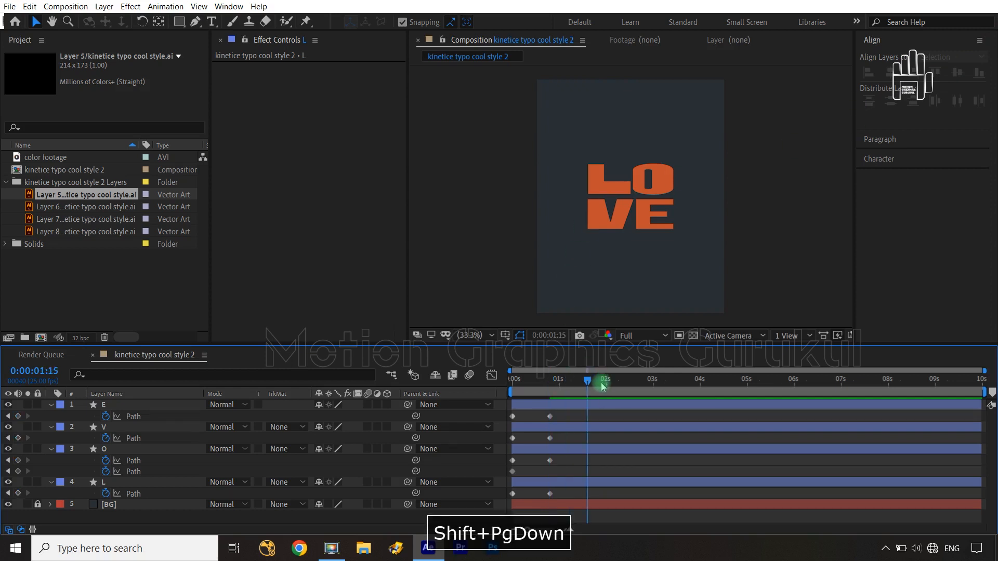
click(519, 418)
drag(523, 418, 509, 466)
key(ctrl+c)
key(ctrl+v)
key(ctrl+c)
key(ctrl+v)
key(ctrl+c)
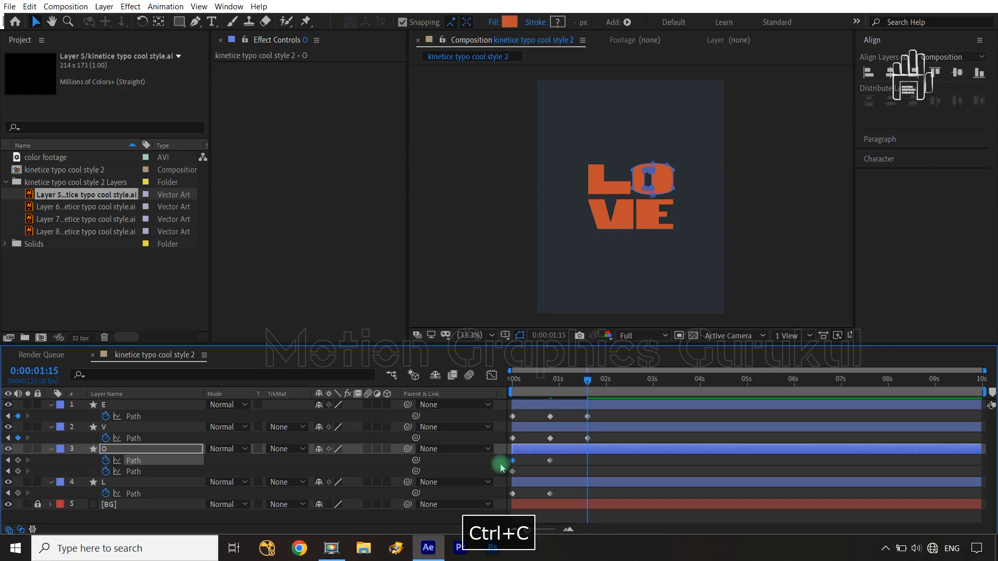
key(ctrl+v)
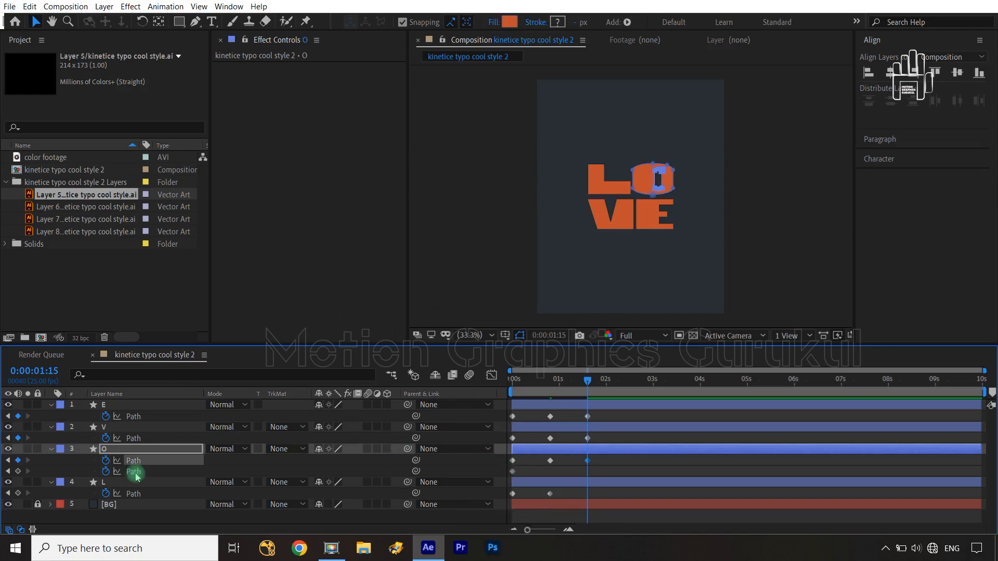
Step: Turn off keyframing on the O's outer path and copy the L's first Path keyframe to 0:00:01:15
click(106, 471)
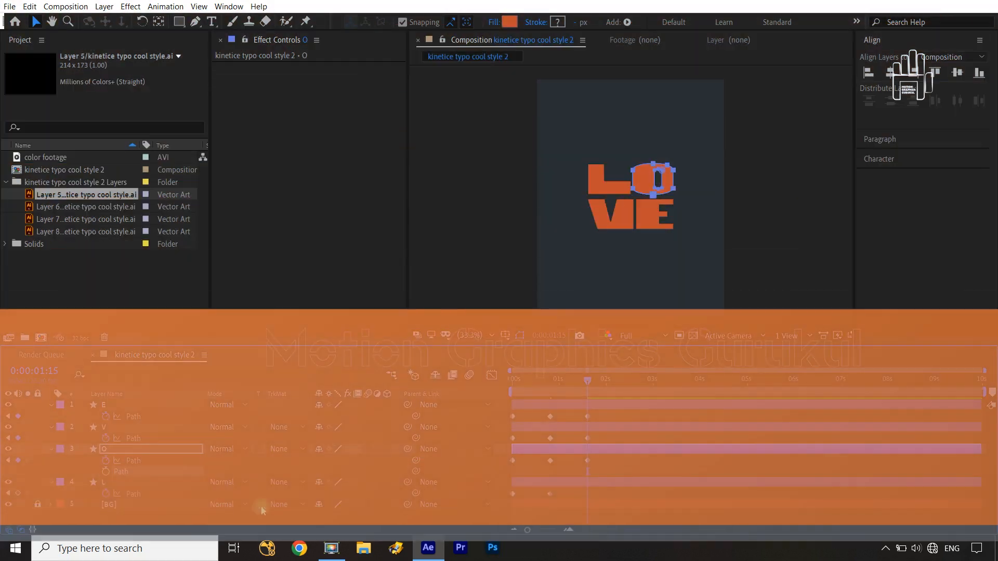
drag(524, 491, 500, 497)
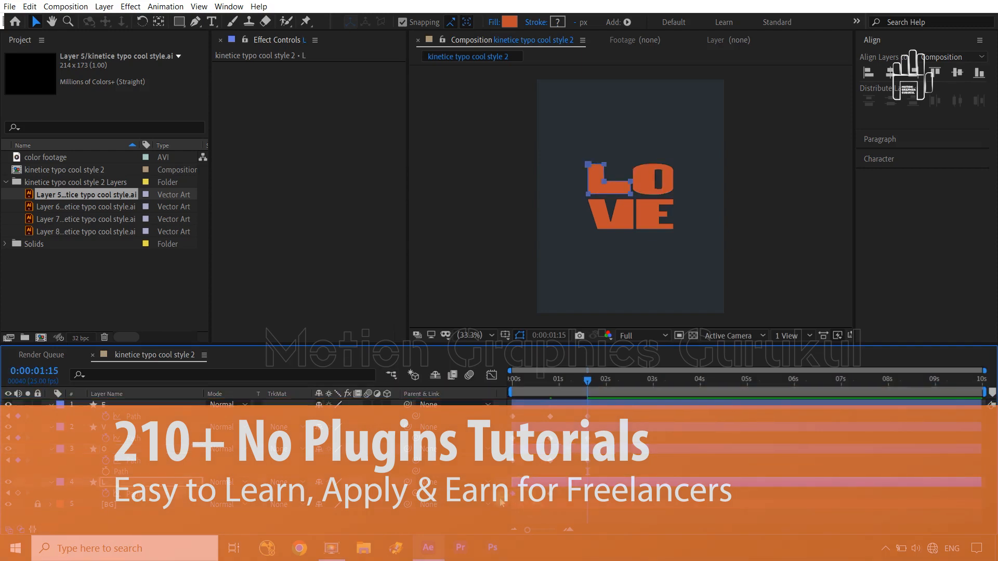
key(ctrl+v)
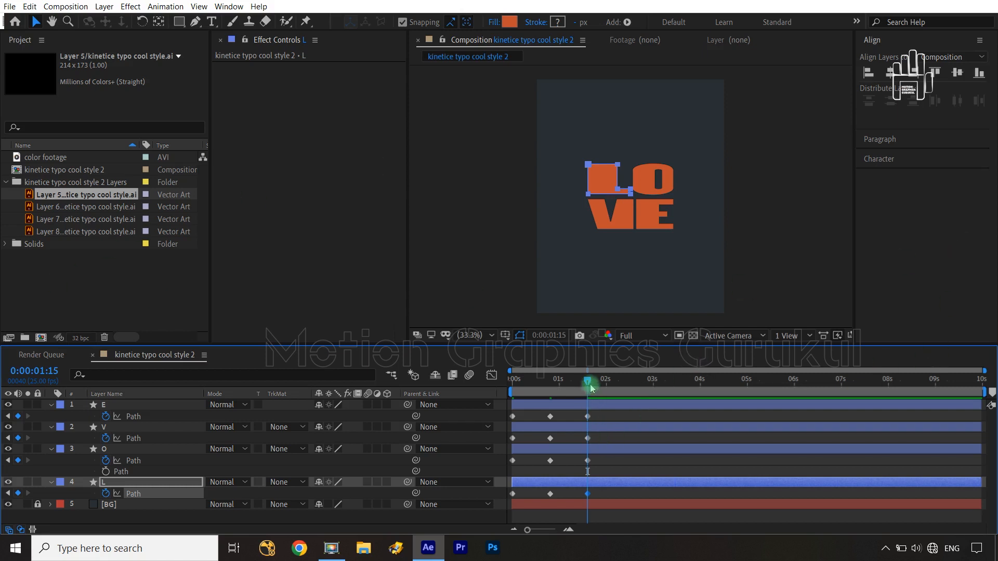
mouse_move(589, 384)
mouse_down()
mouse_move(602, 383)
mouse_move(590, 384)
mouse_up()
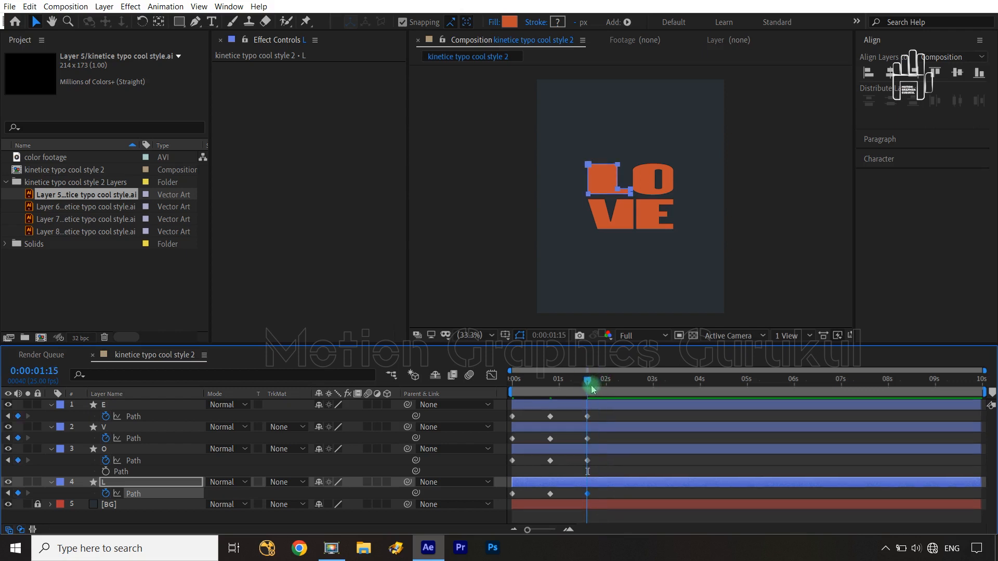
key(shift+Page_Down)
key(shift+Page_Down)
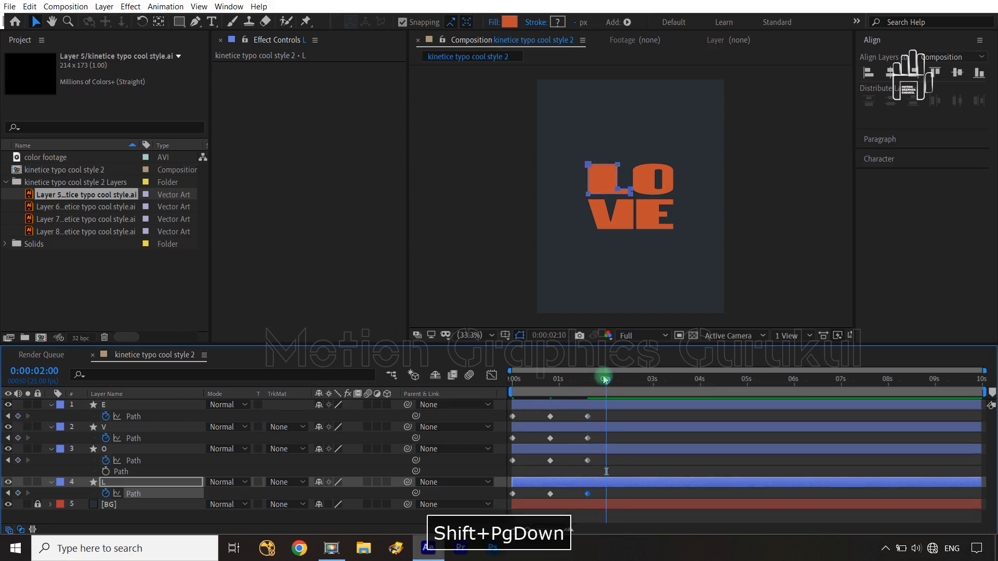
drag(614, 413, 536, 423)
drag(623, 381, 588, 381)
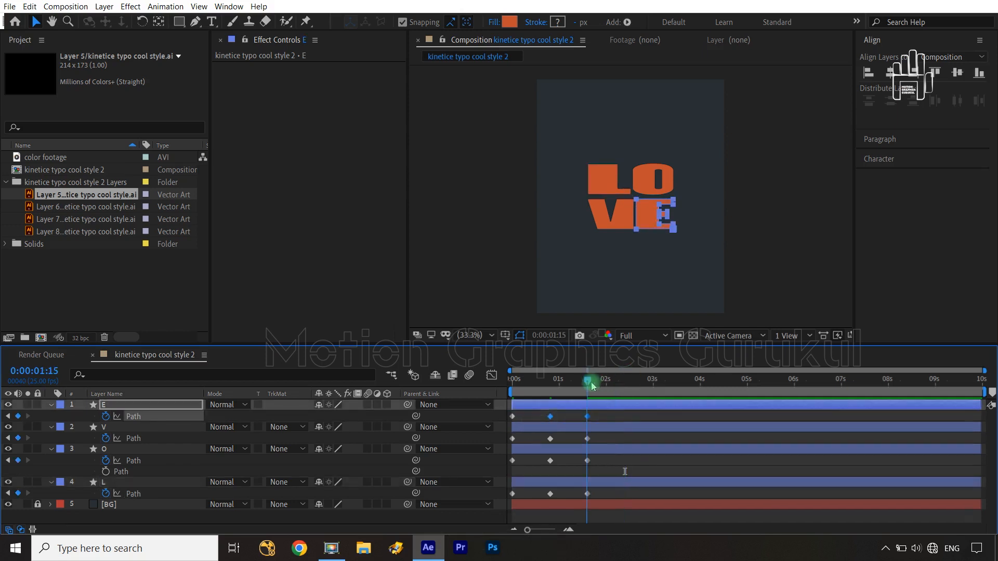
Step: Duplicate the three Path keyframes of the E, V, O and L layers, pasting each set at 0:00:01:15
drag(610, 419, 506, 424)
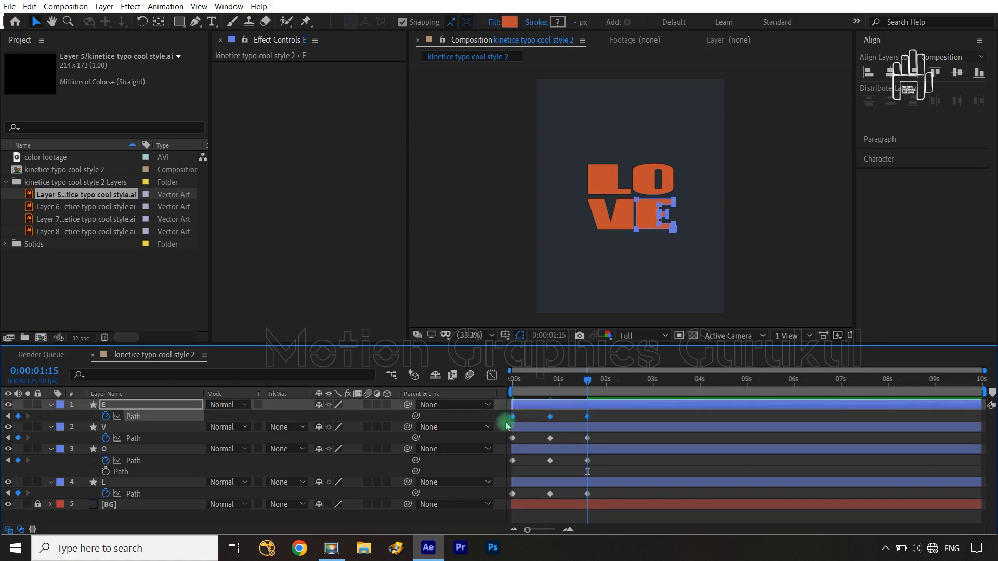
key(ctrl+c)
key(ctrl+v)
drag(600, 435, 506, 452)
key(ctrl+c)
key(ctrl+v)
drag(601, 459, 509, 474)
key(ctrl+c)
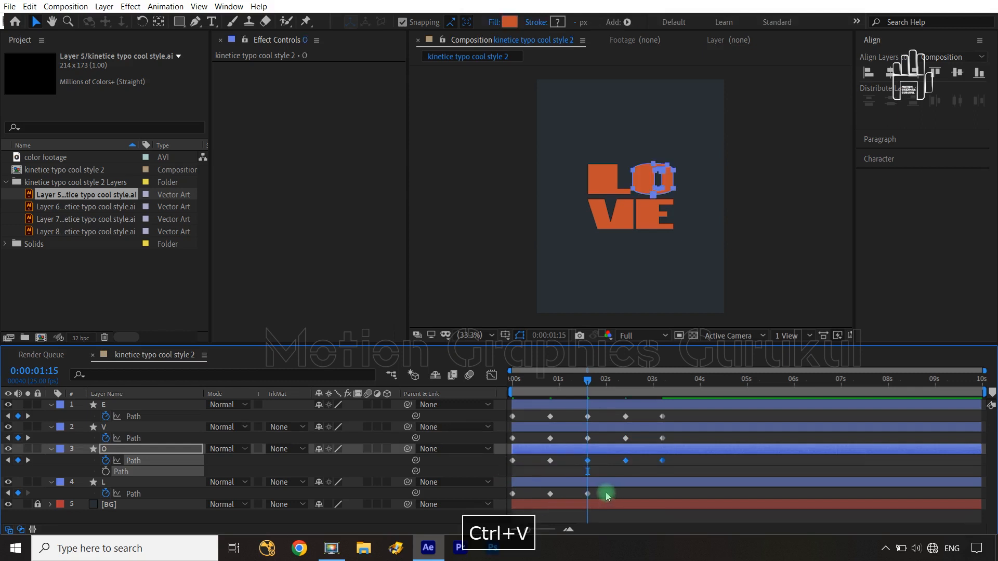
drag(603, 492, 500, 501)
key(ctrl+v)
Step: Duplicate the five Path keyframes of the E, V, O and L layers, pasting each set at 0:00:03:05
drag(624, 385, 504, 426)
key(ctrl+v)
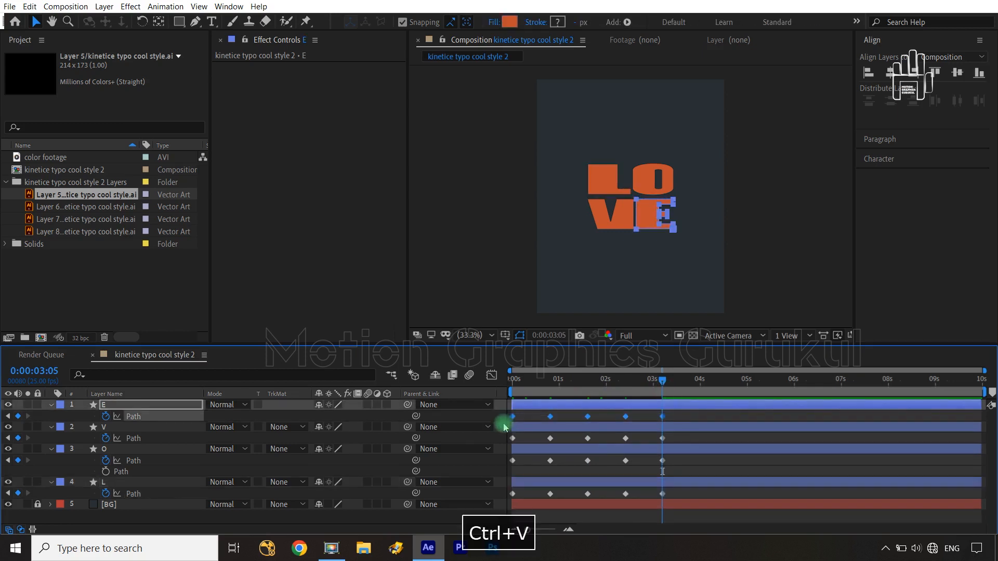
drag(693, 436, 509, 440)
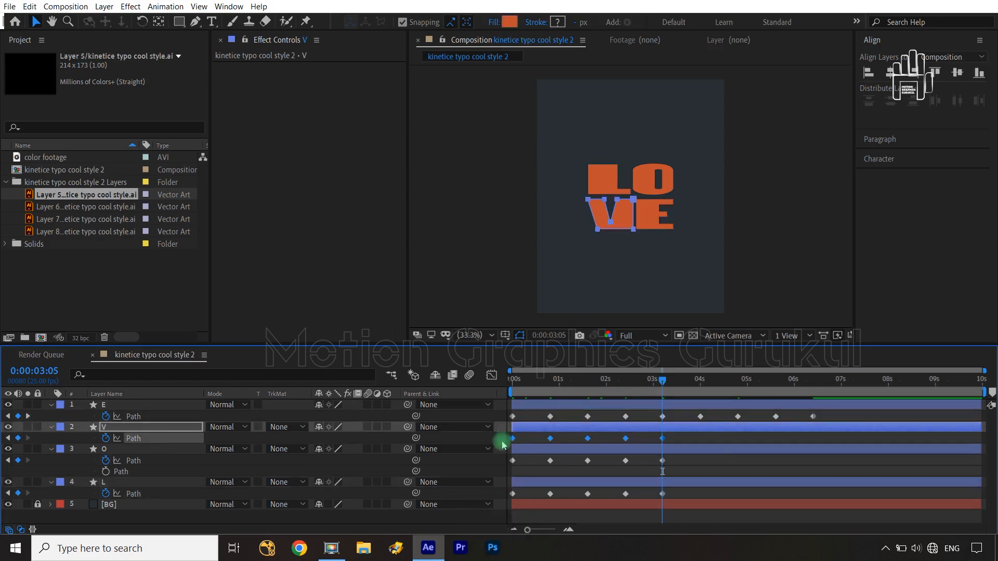
key(ctrl+c)
key(ctrl+v)
drag(680, 464, 501, 461)
key(ctrl+c)
key(ctrl+v)
drag(684, 505, 503, 494)
key(ctrl+c)
key(ctrl+v)
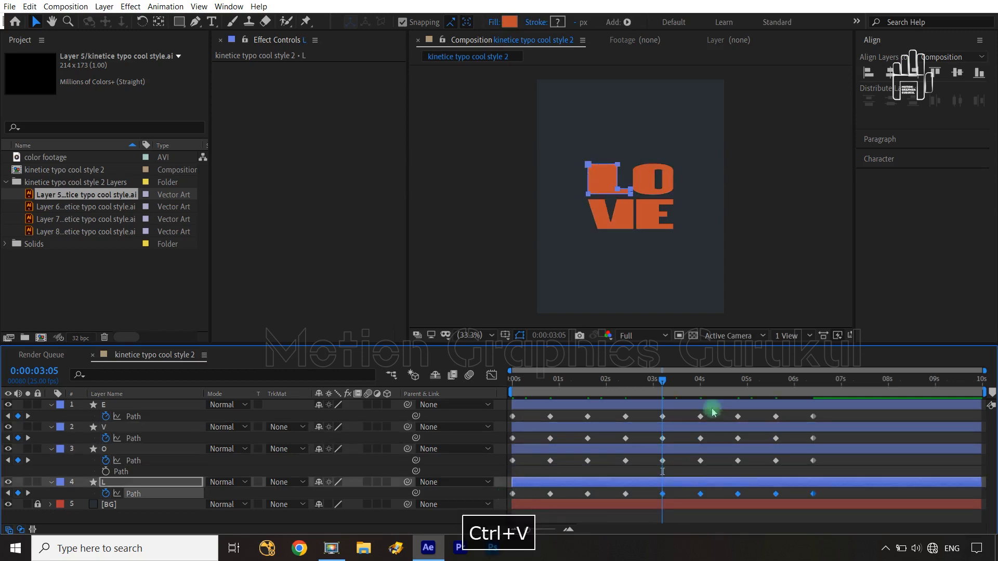
Step: End the composition's work area at the last Path keyframes, at 0:00:06:10
drag(661, 381, 817, 401)
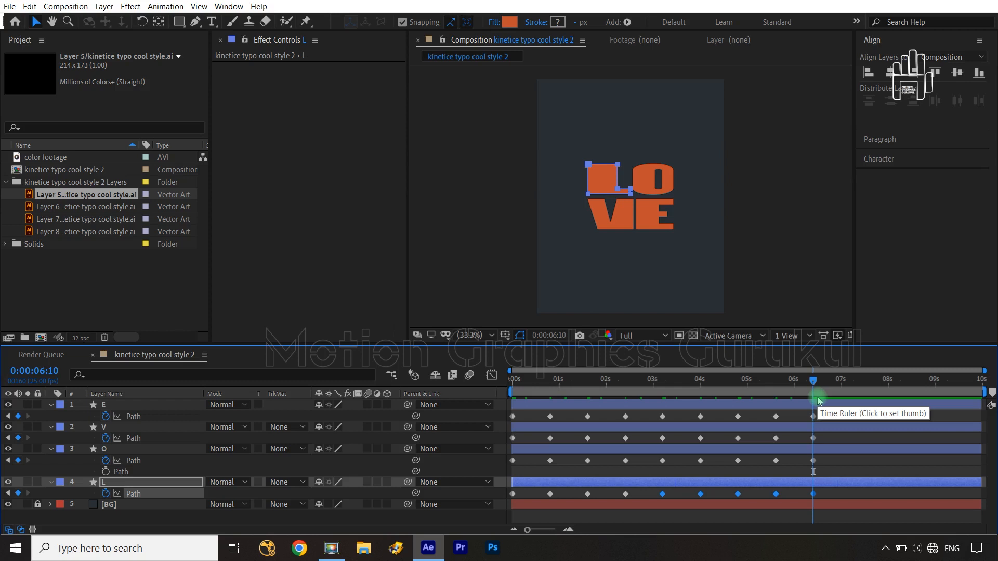
key(n)
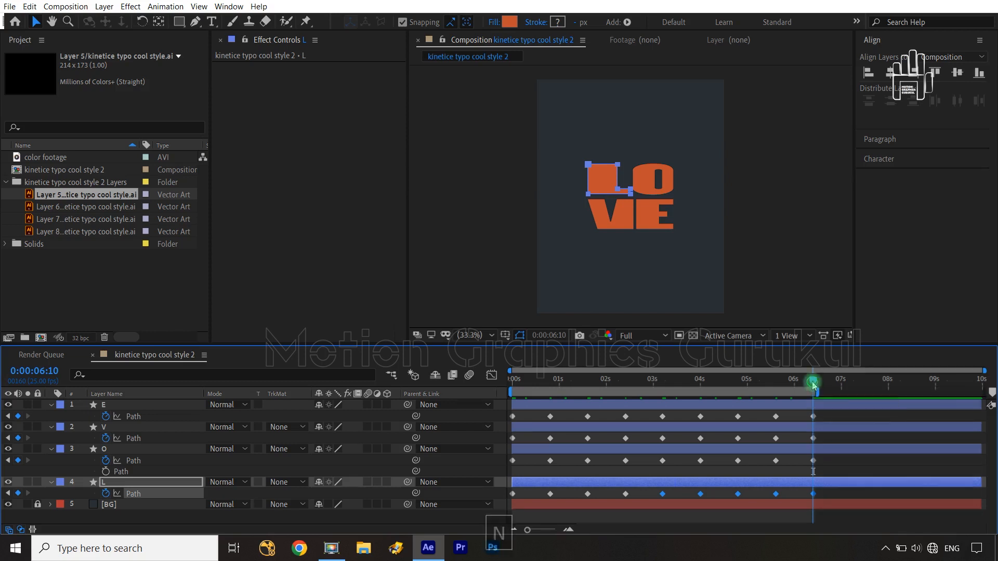
Step: Play the LOVE animation from the start of the composition to review the repeated letter motion
drag(813, 383, 479, 419)
click(474, 439)
key(space)
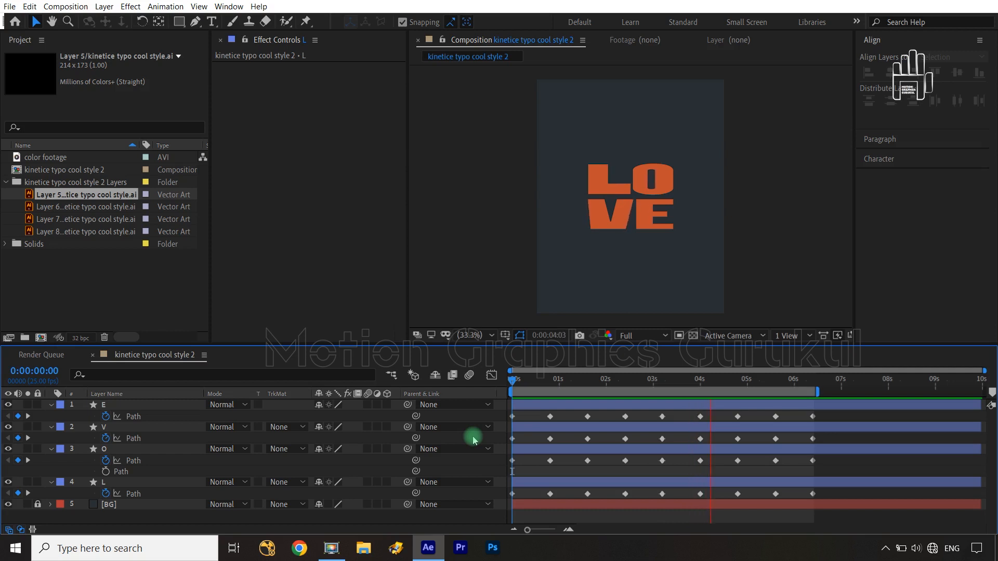
key(space)
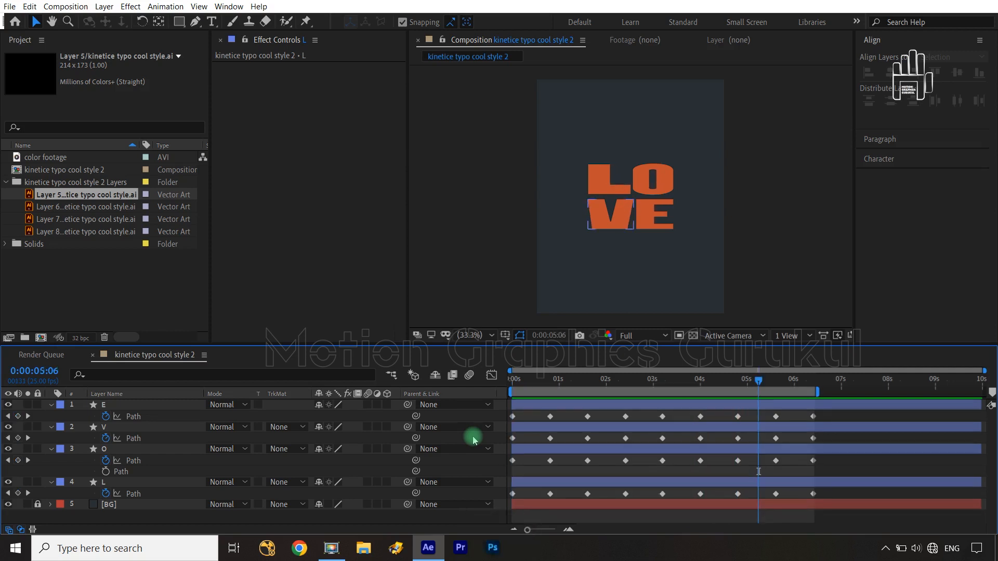
Step: At 0:00:00:20, reshape the L's path by lowering the upper edge of its horizontal arm to make the arm thinner
drag(759, 381, 550, 407)
key(slash)
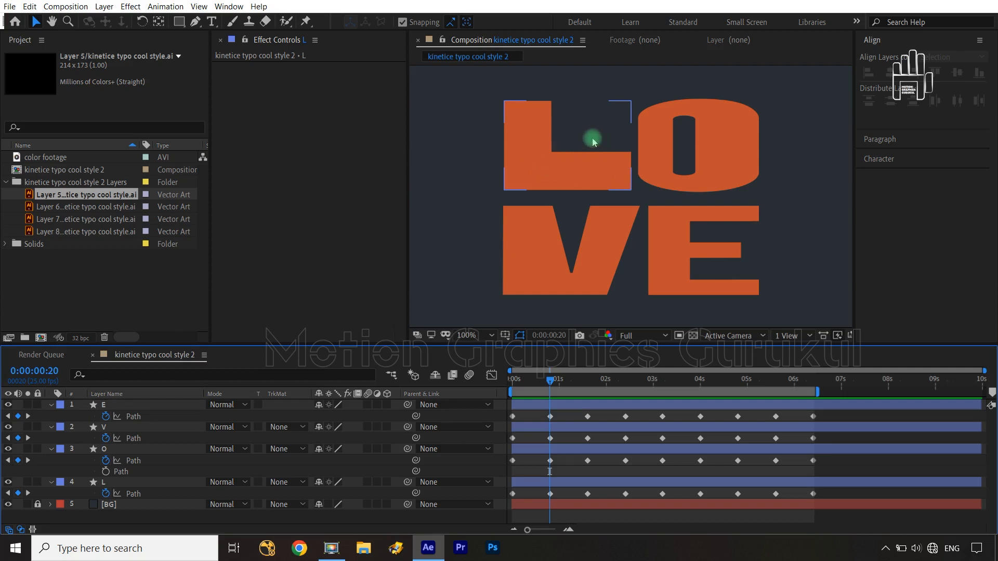
click(150, 495)
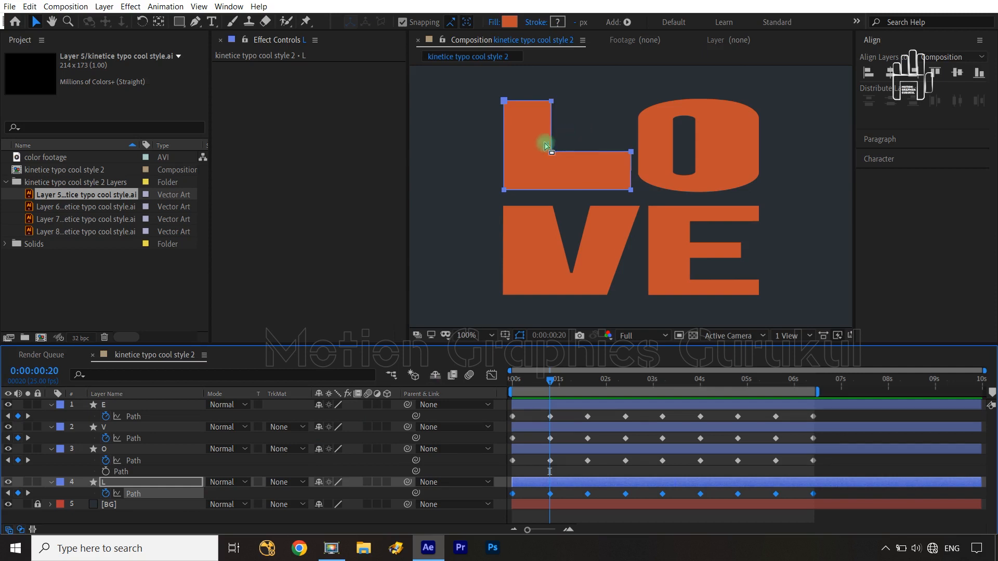
drag(469, 144, 630, 154)
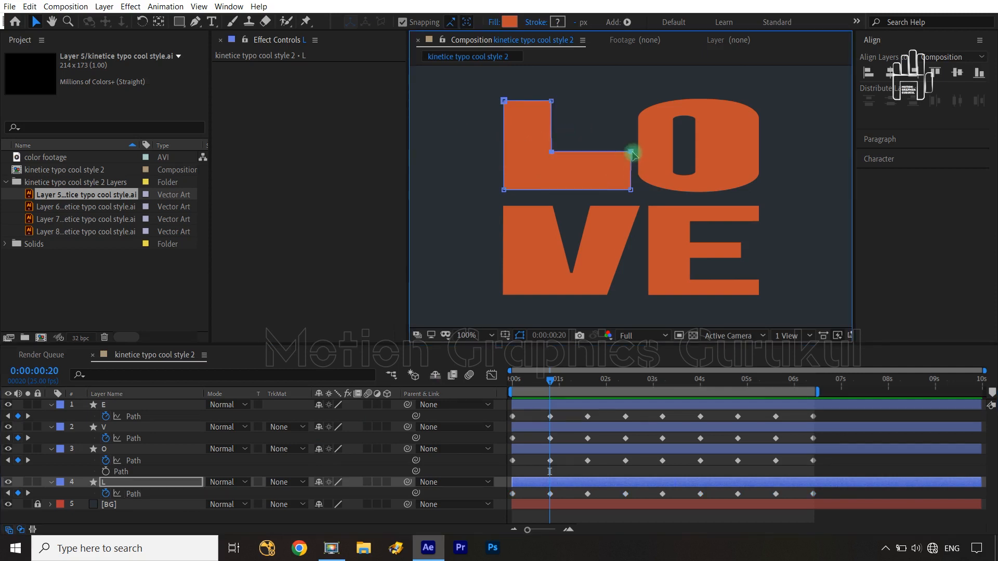
drag(464, 145, 631, 169)
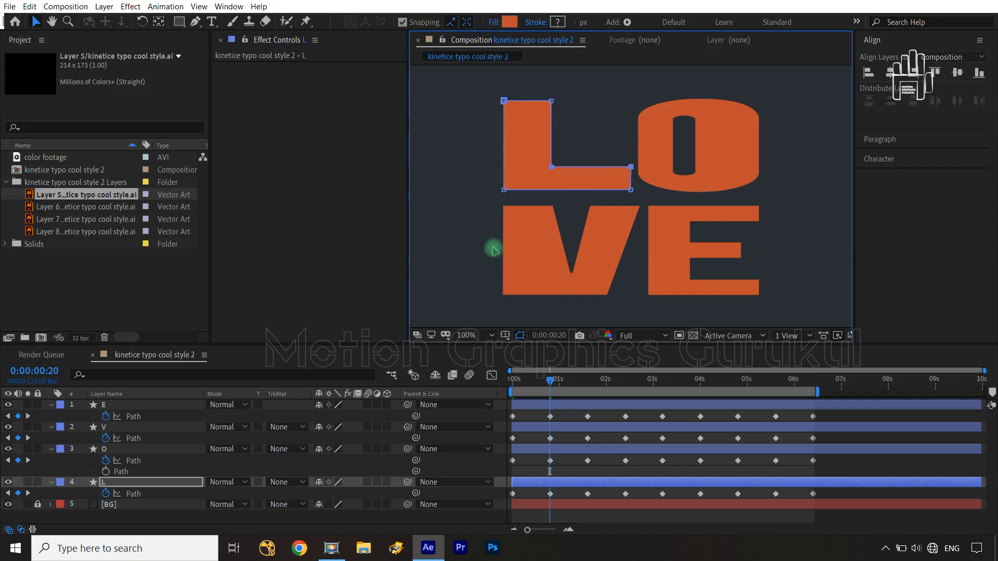
Step: Widen the O's inner counter towards the right at 0:00:00:20 and recentre its upper and lower middle points
click(138, 462)
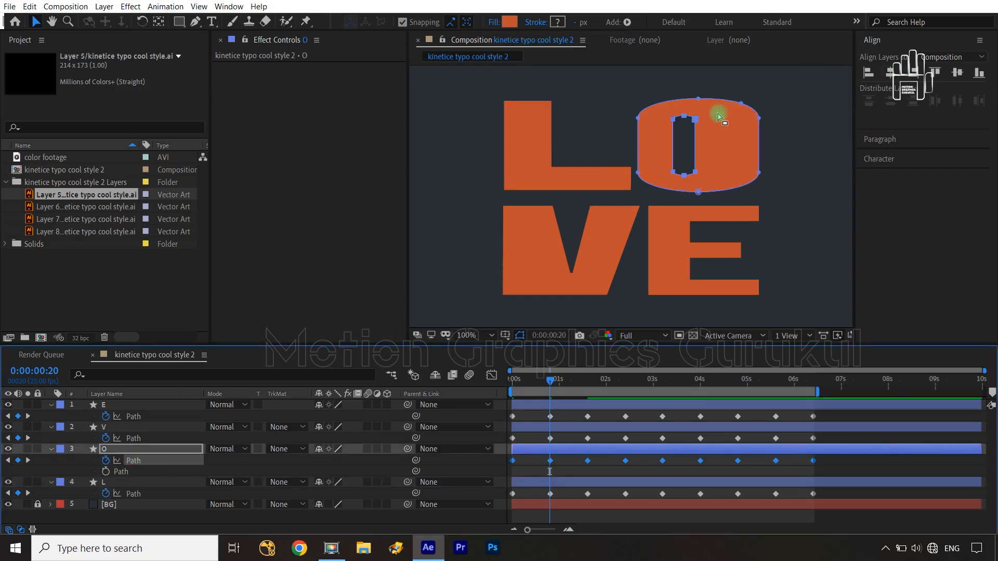
drag(711, 119, 681, 180)
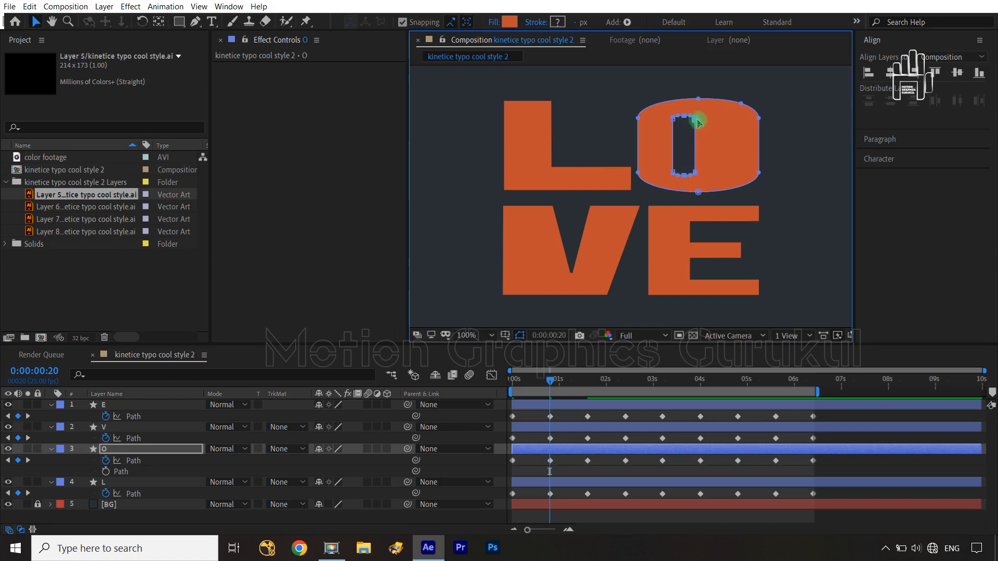
drag(697, 121, 712, 123)
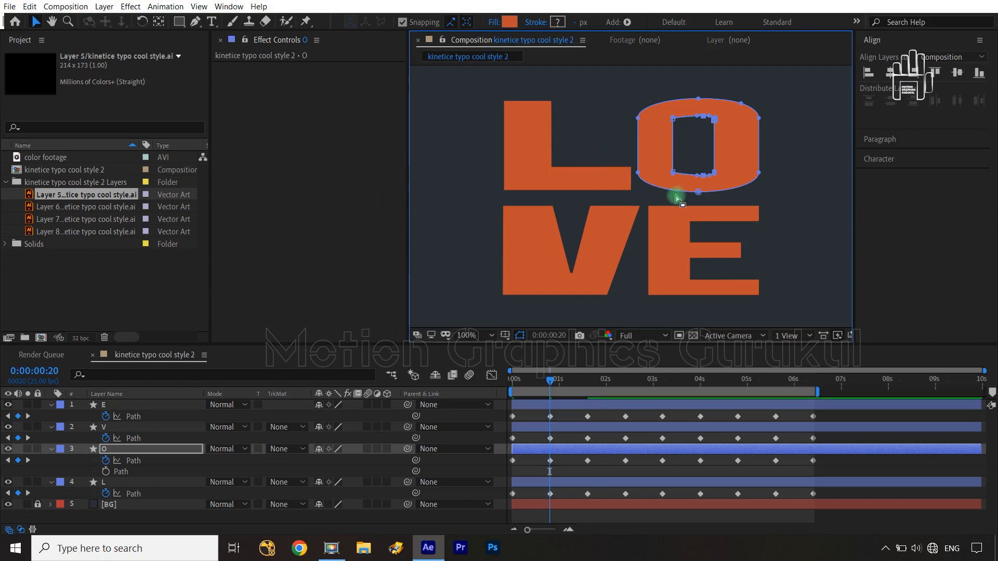
drag(711, 186, 696, 120)
click(711, 118)
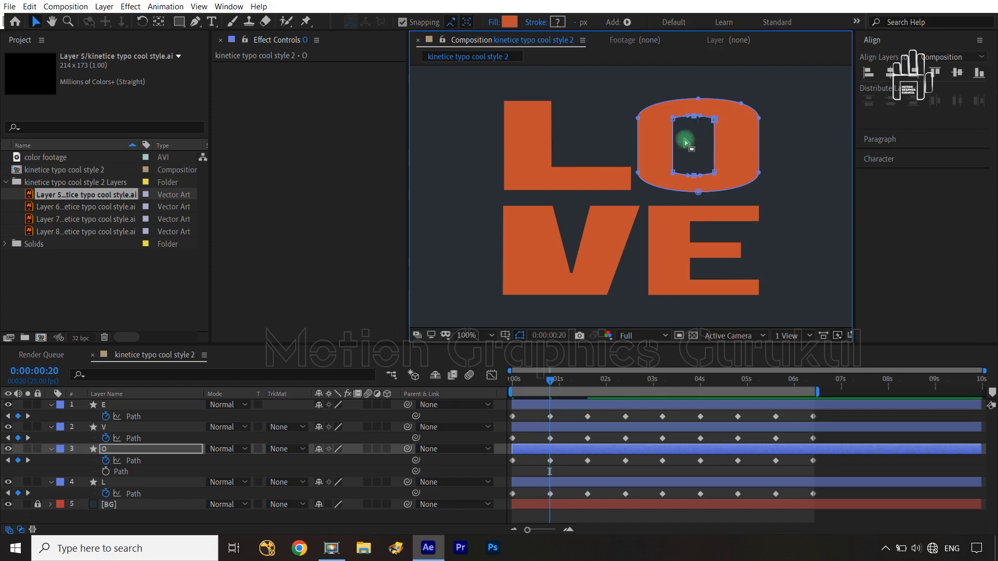
Step: Copy the 0:00:00:20 Path keyframes of the E, V, O and L layers onto 0:00:02:10
click(551, 382)
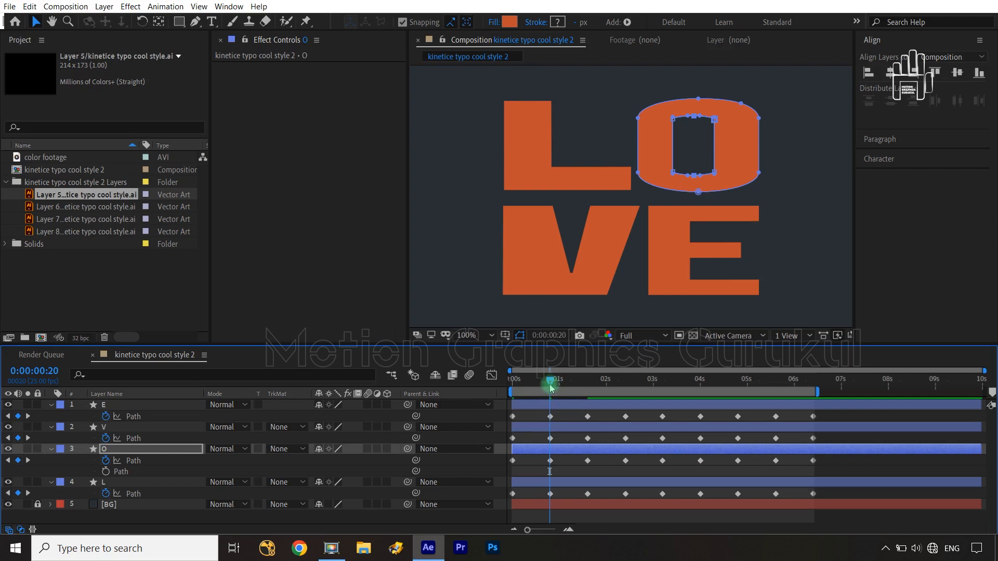
drag(551, 387, 625, 384)
click(550, 417)
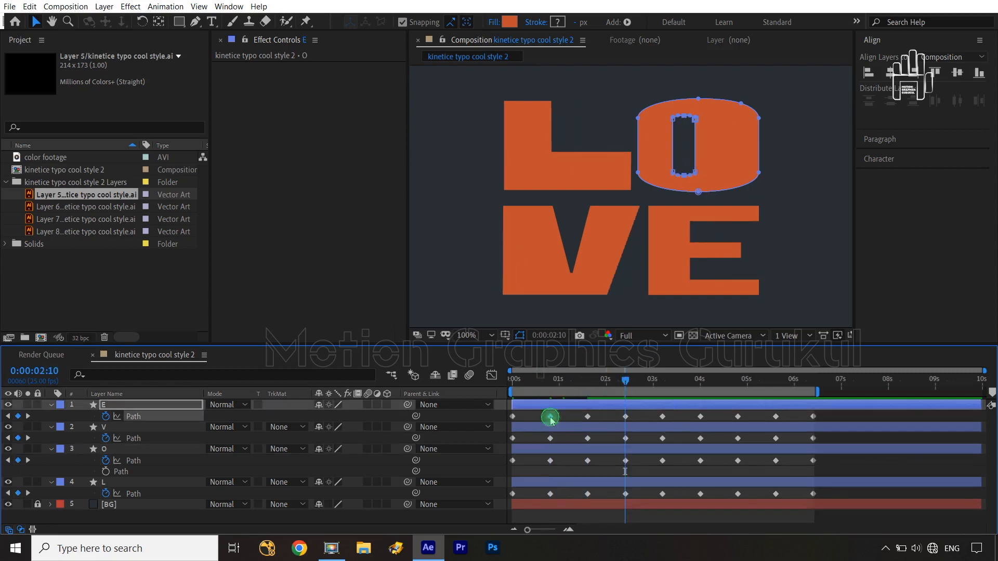
key(ctrl+c)
click(550, 438)
key(ctrl+v)
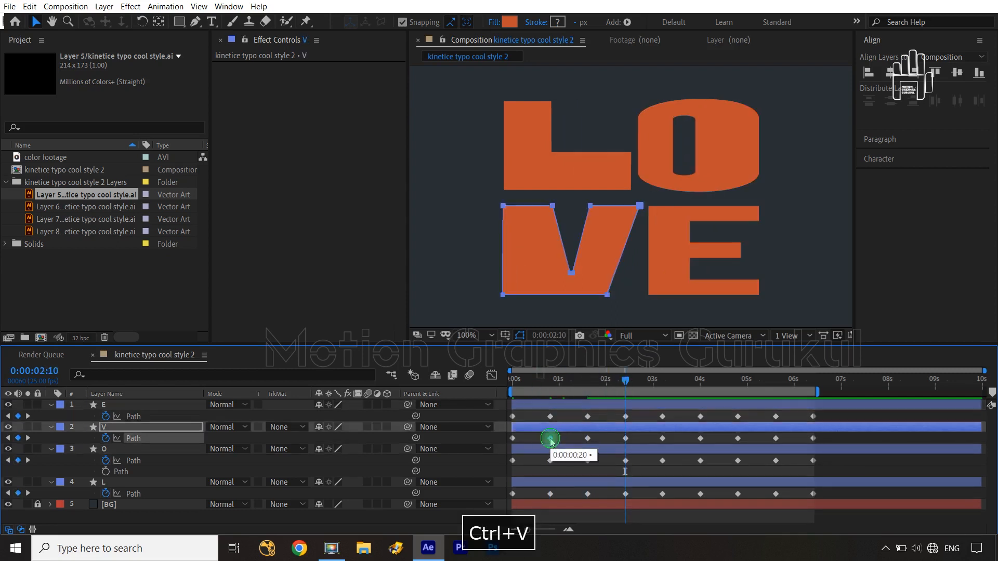
key(ctrl+c)
click(551, 461)
key(ctrl+v)
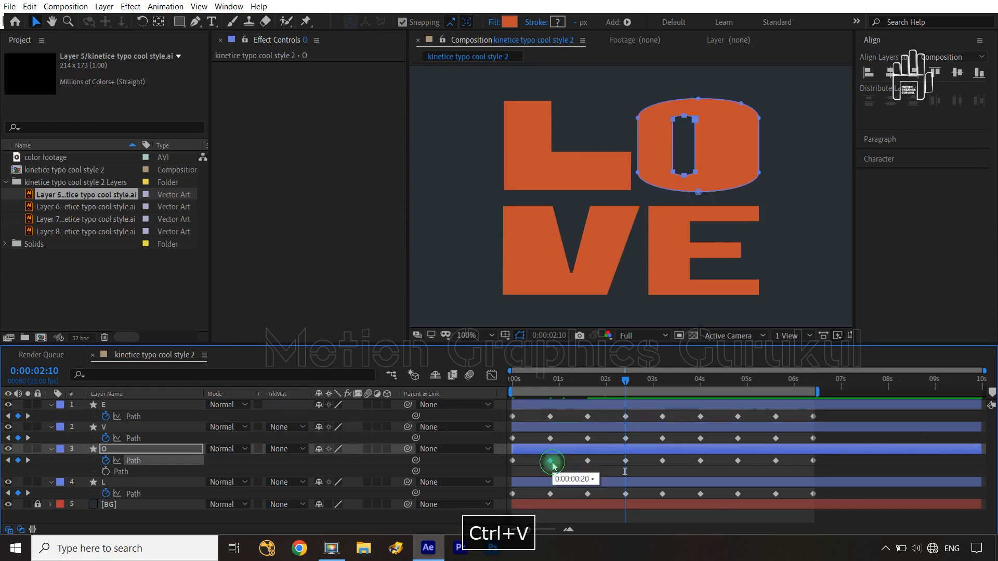
key(ctrl+c)
click(550, 495)
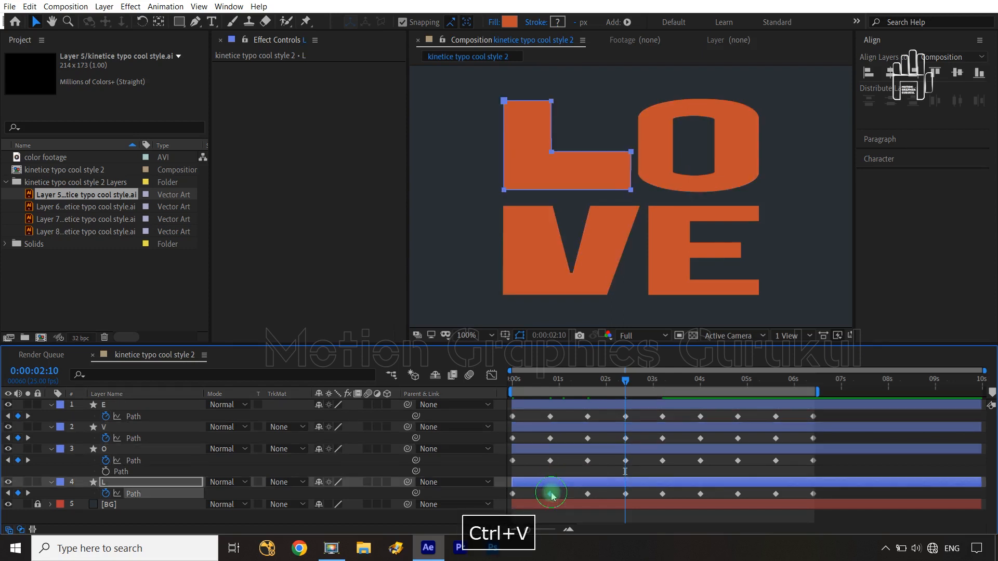
key(ctrl+v)
Step: Copy the 0:00:02:10 Path keyframes of the E, V, O and L layers onto 0:00:04:00
click(626, 381)
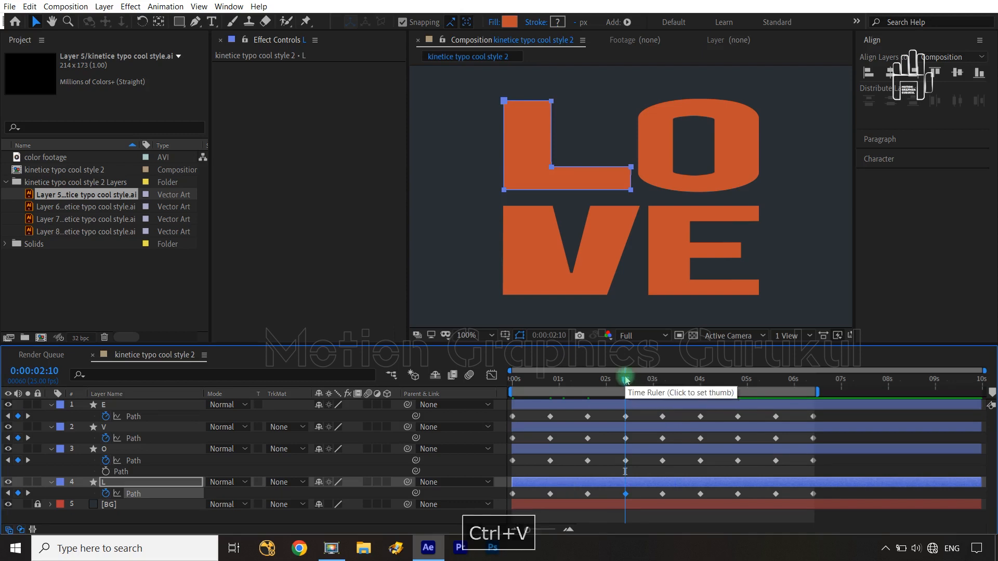
drag(626, 381, 700, 381)
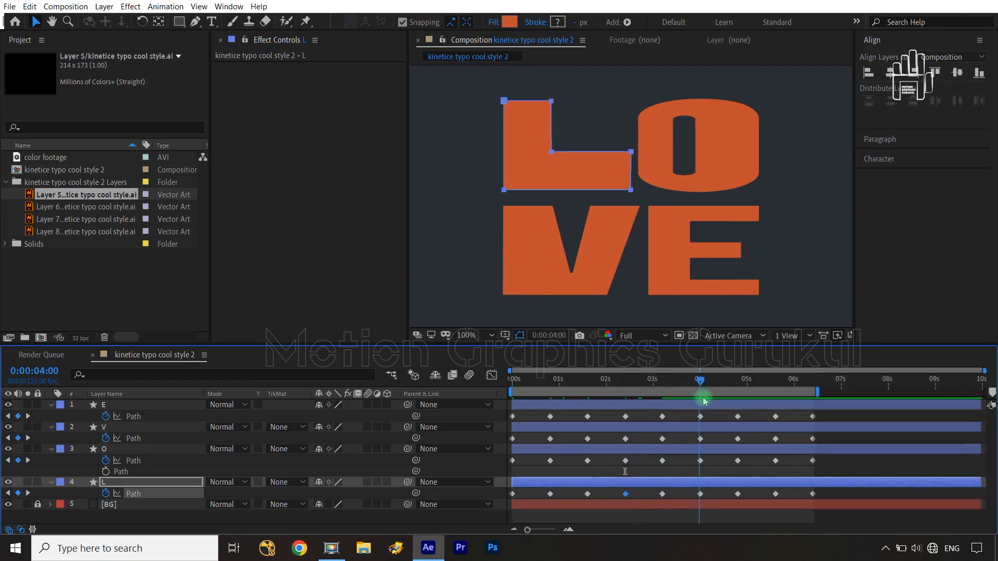
click(625, 418)
key(ctrl+c)
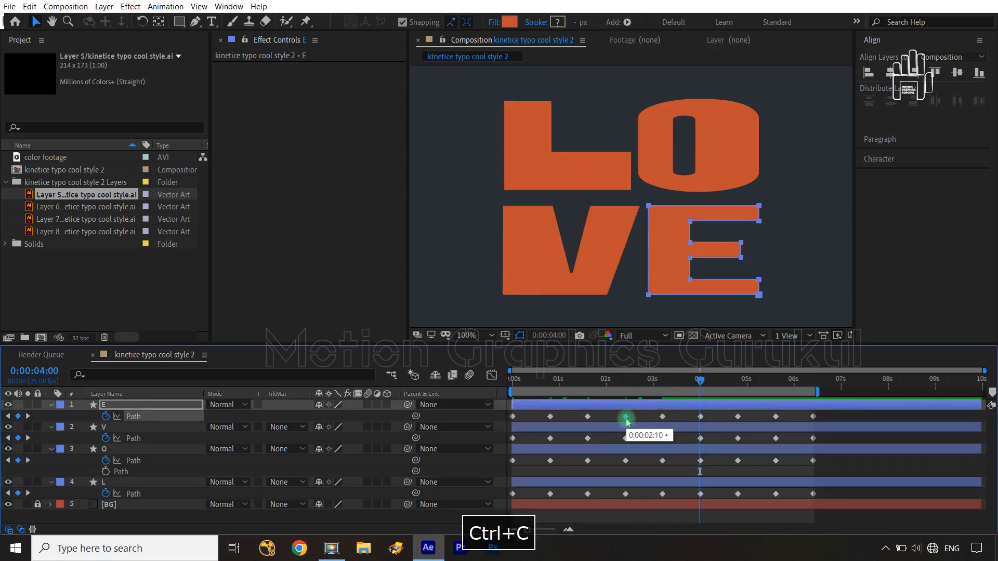
click(625, 438)
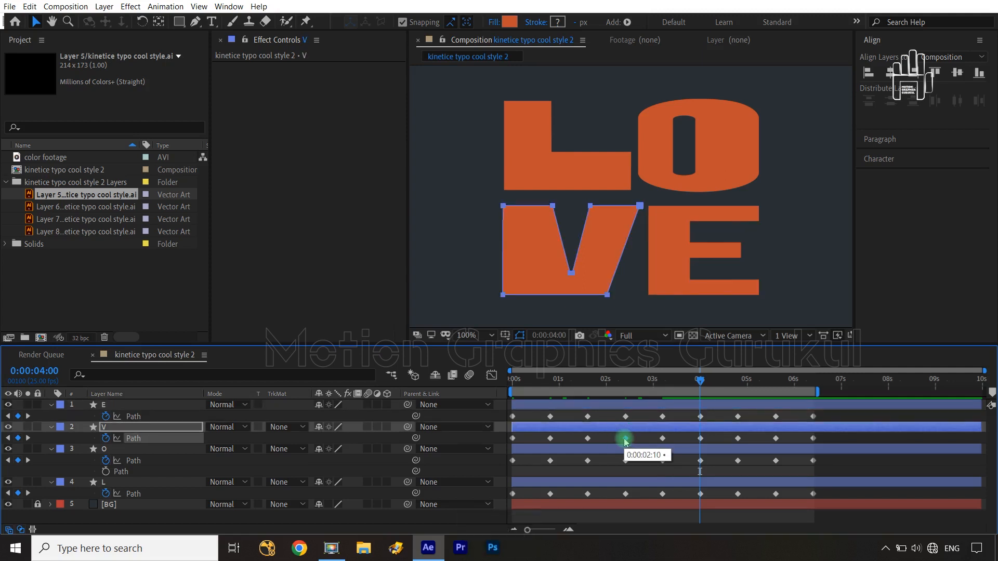
key(ctrl+c)
key(ctrl+v)
click(625, 461)
key(ctrl+c)
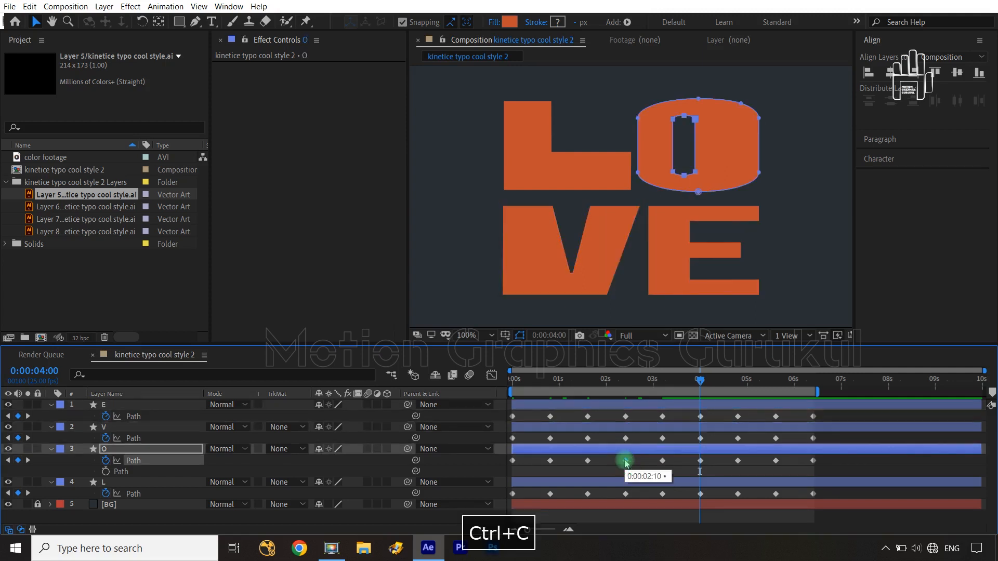
key(ctrl+v)
click(625, 494)
key(ctrl+c)
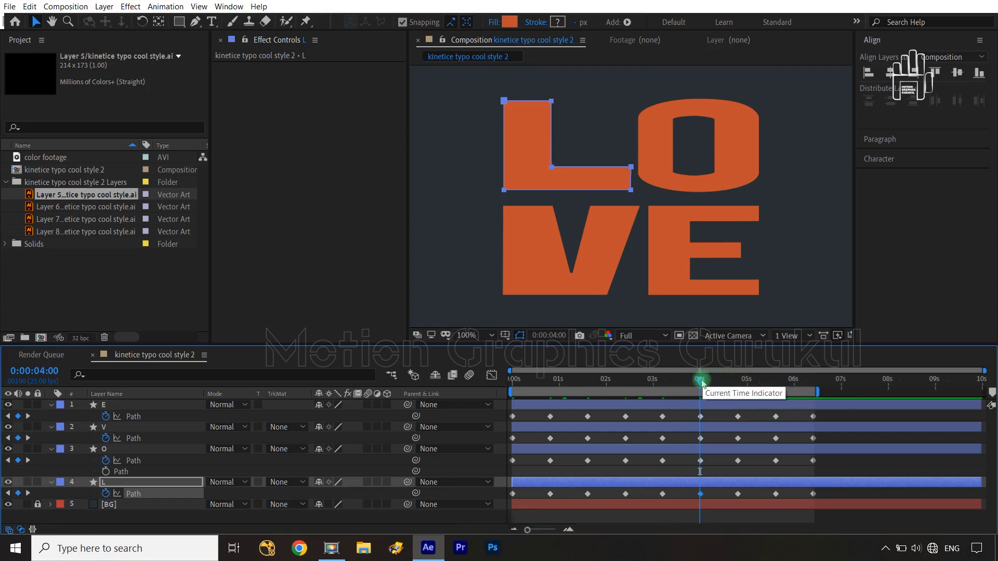
Step: Copy the 0:00:04:00 Path keyframes of the E, V, O and L layers onto 0:00:05:15
drag(700, 379, 775, 398)
click(700, 418)
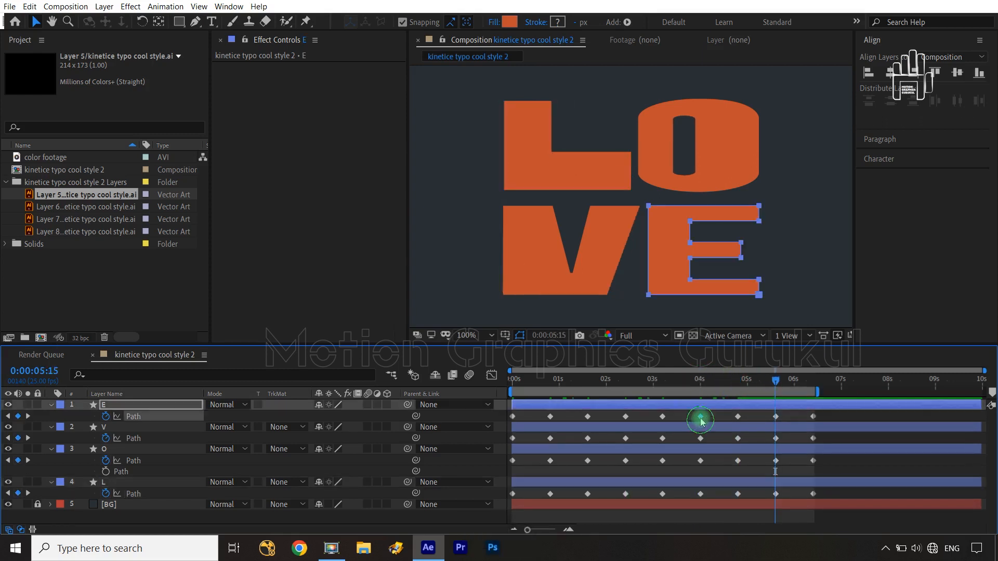
key(ctrl+v)
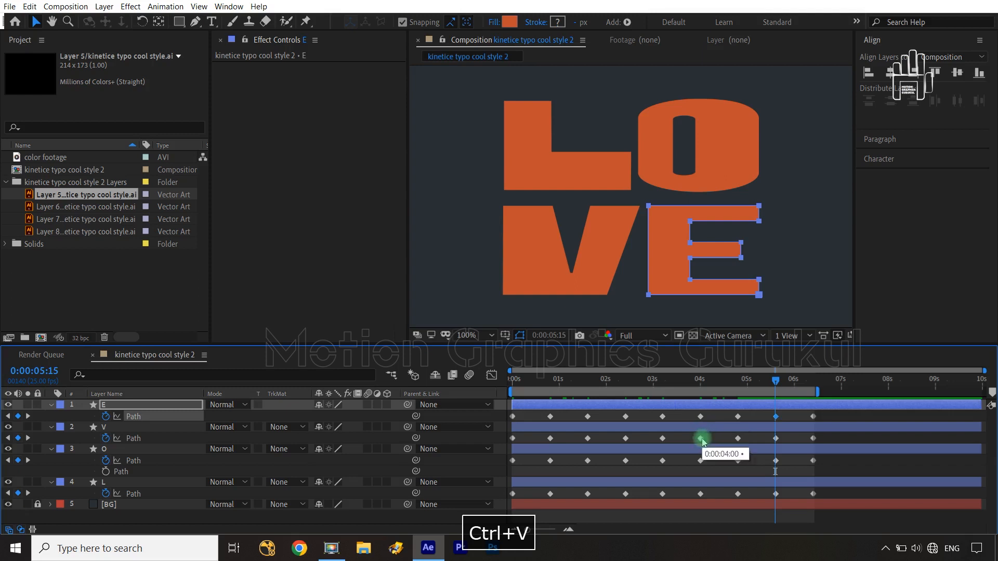
click(701, 438)
key(ctrl+c)
key(ctrl+v)
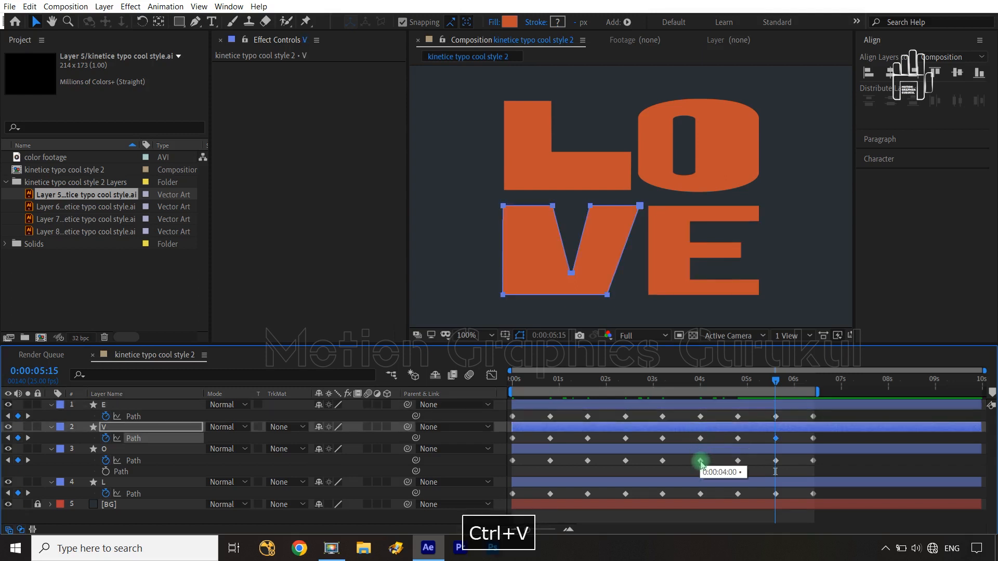
click(701, 461)
key(ctrl+c)
key(ctrl+v)
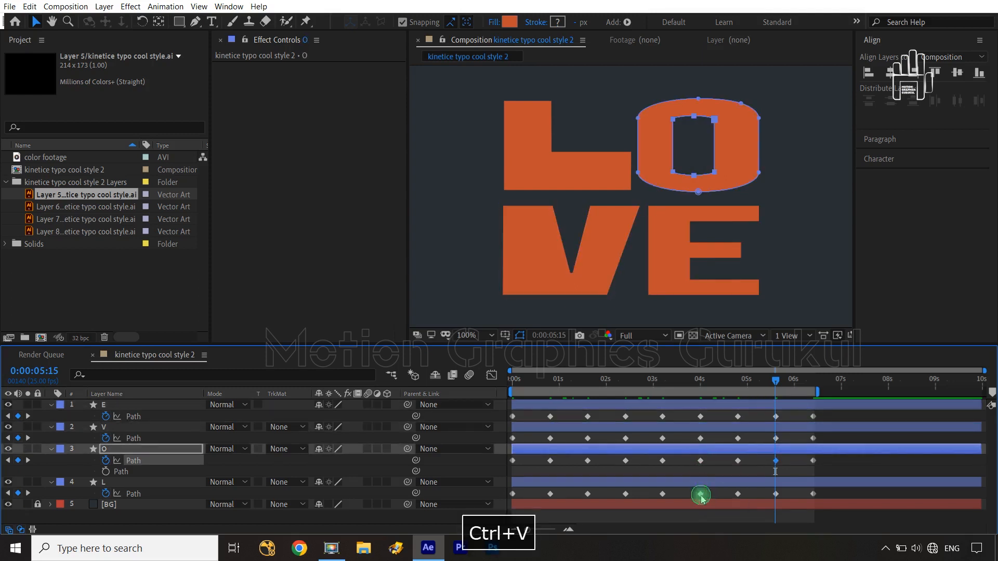
click(700, 494)
key(ctrl+c)
key(ctrl+v)
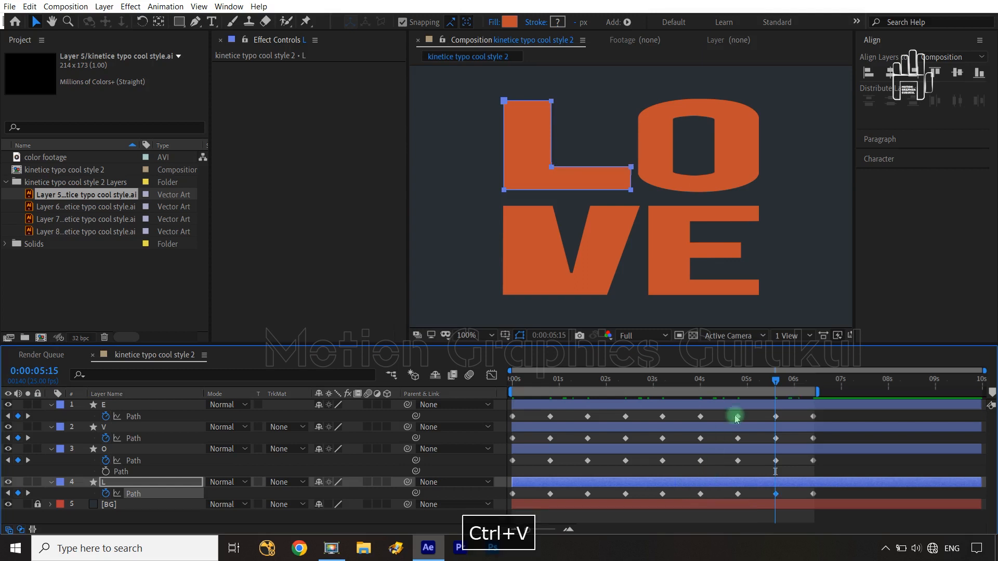
Step: Play the composition from 0:00:00:00 to check the reshaped L and O in the loop
drag(777, 381, 645, 391)
click(472, 440)
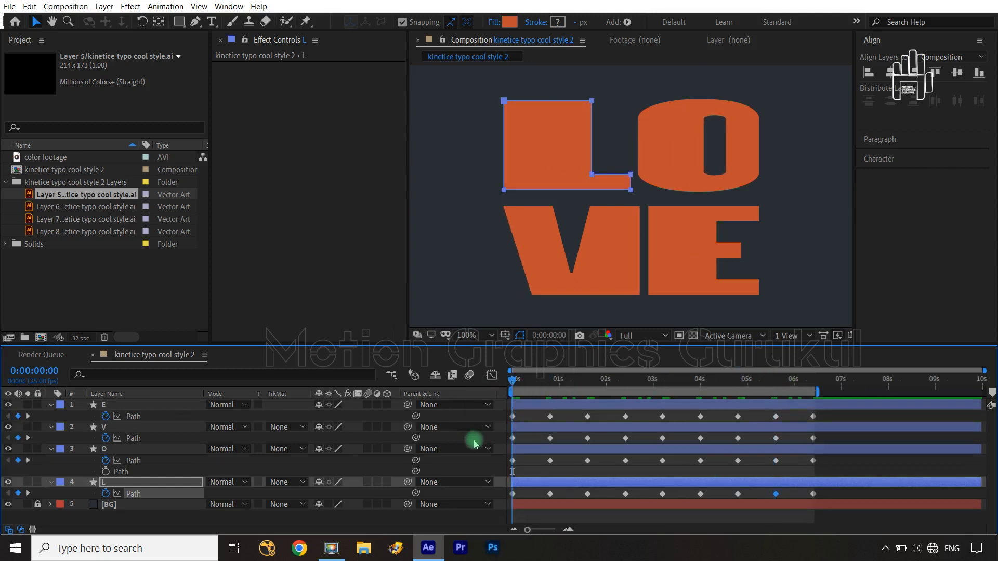
key(space)
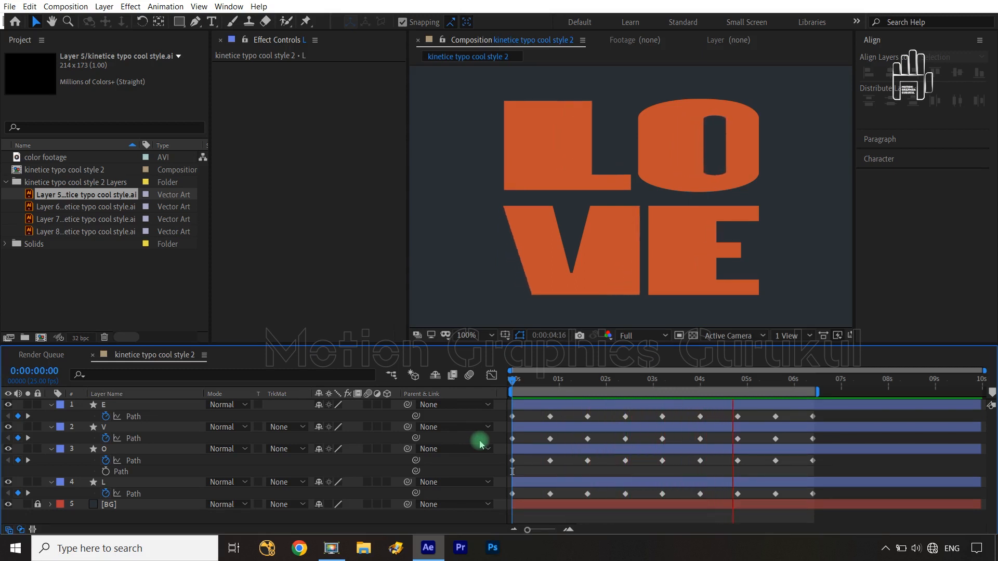
key(space)
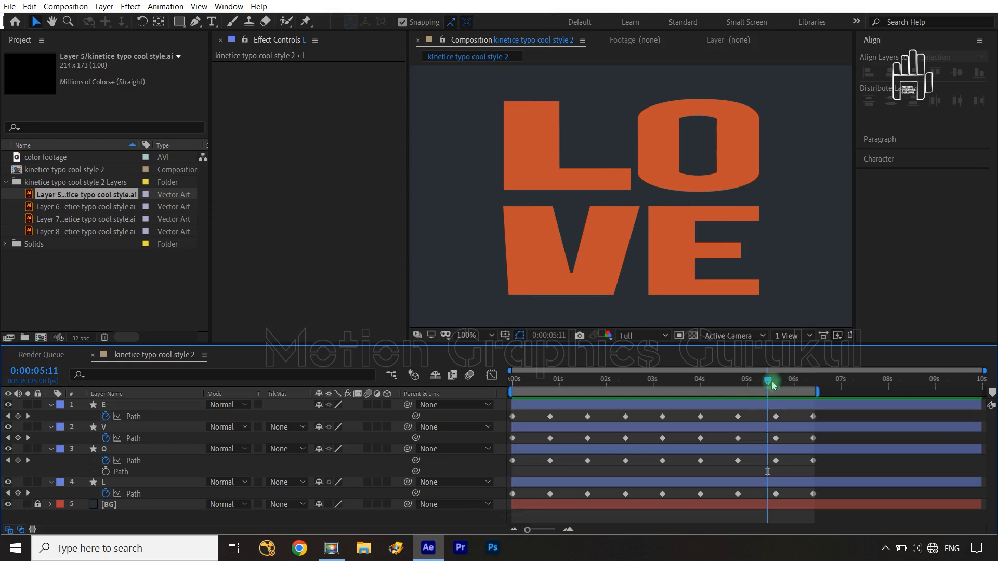
Step: At 0:00:01:15, reshape the E's path by lengthening its middle arm and narrowing its vertical stem
click(586, 383)
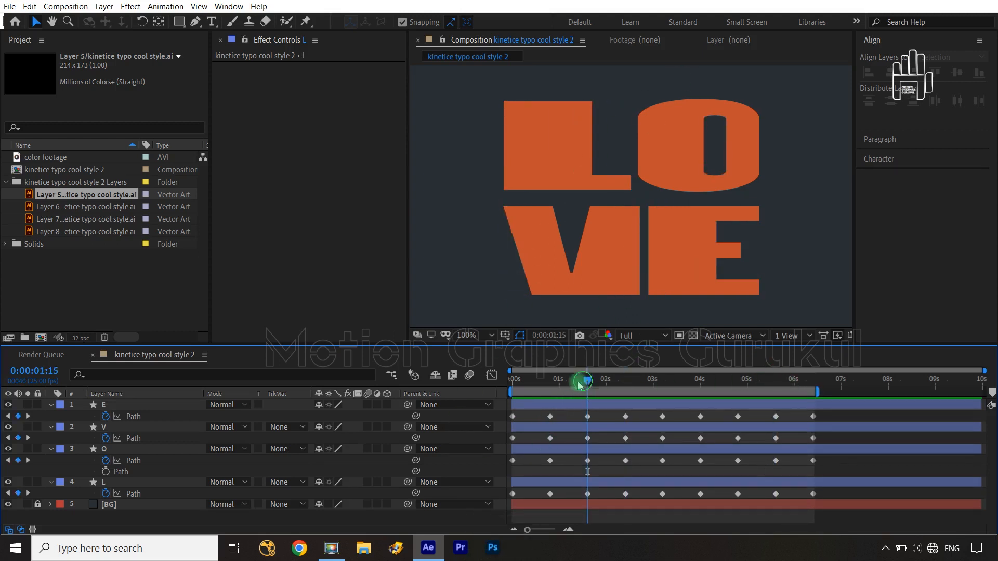
mouse_move(578, 386)
mouse_down()
mouse_move(543, 395)
mouse_move(588, 388)
mouse_up()
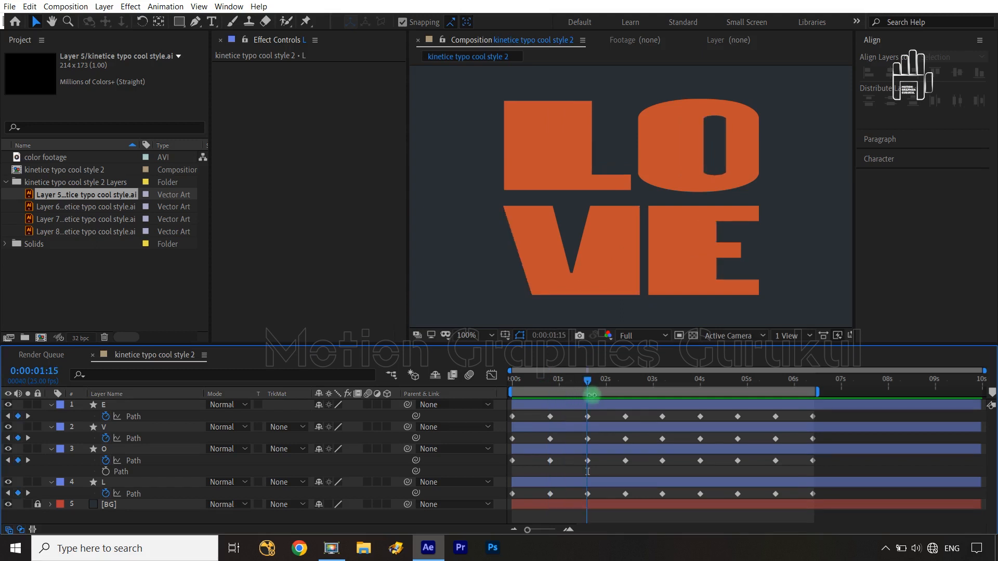
click(624, 153)
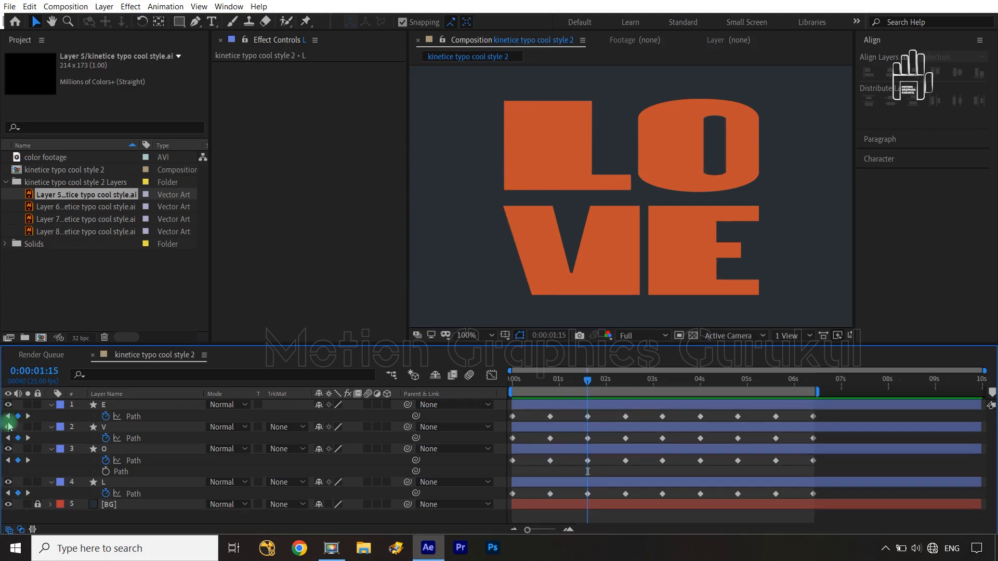
click(133, 417)
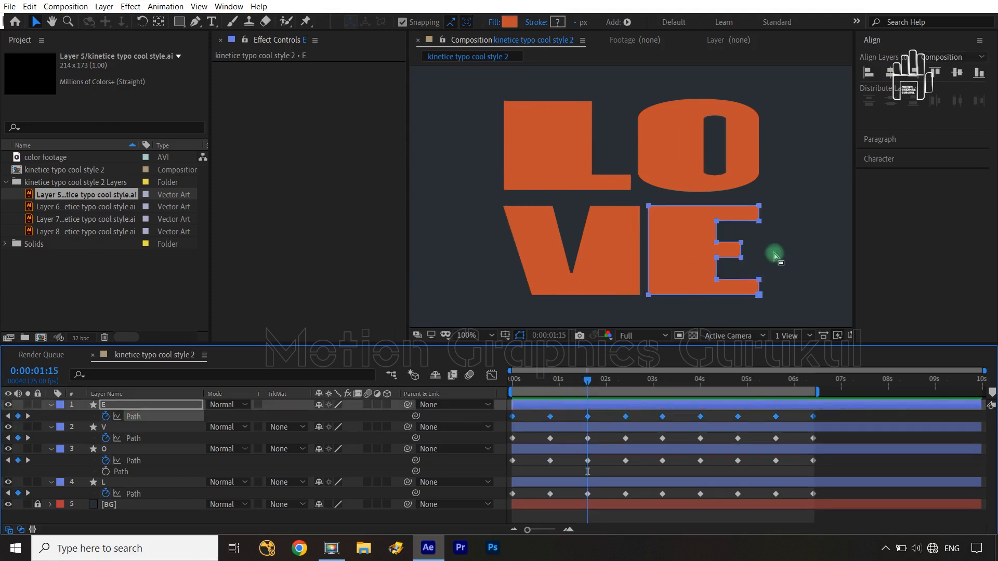
drag(727, 236, 751, 261)
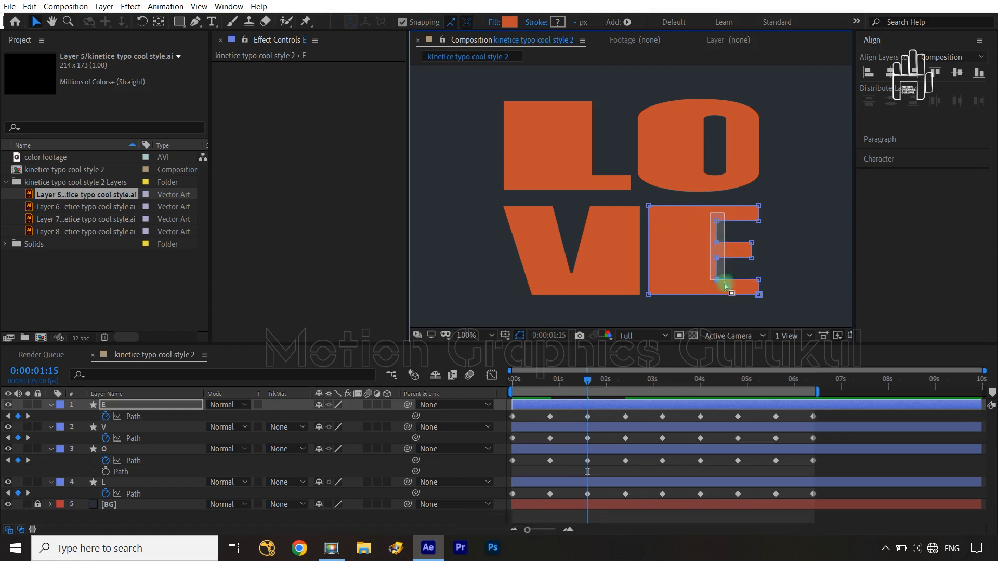
drag(716, 283, 708, 282)
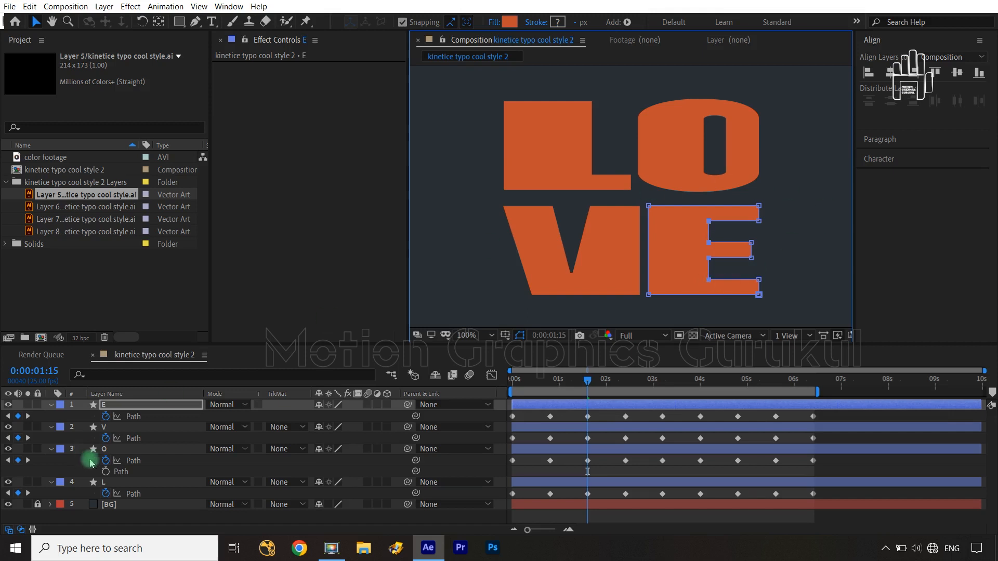
Step: At 0:00:01:15, move the V's lower-right corner inward and thicken the L's foot by raising its upper edge
click(133, 416)
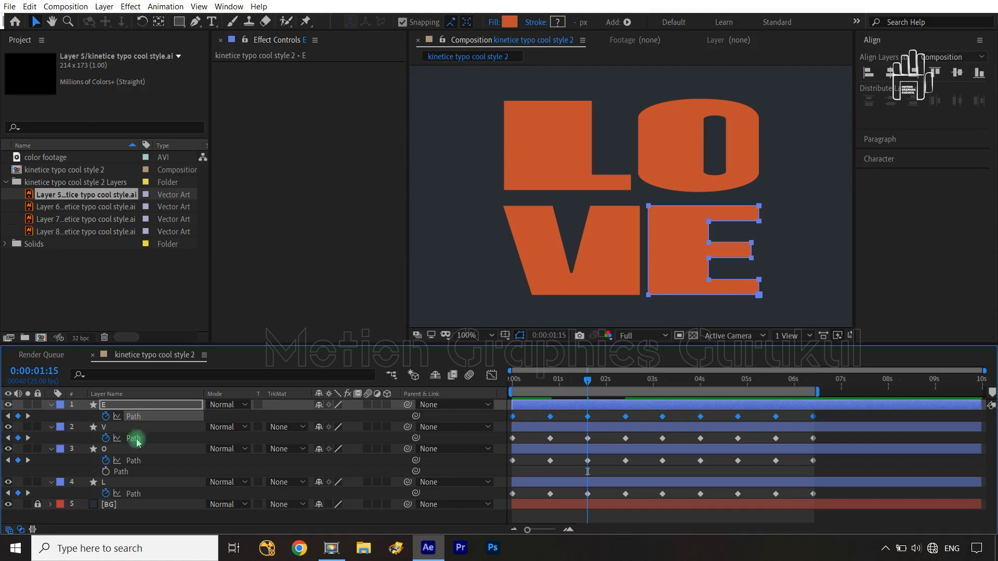
click(137, 440)
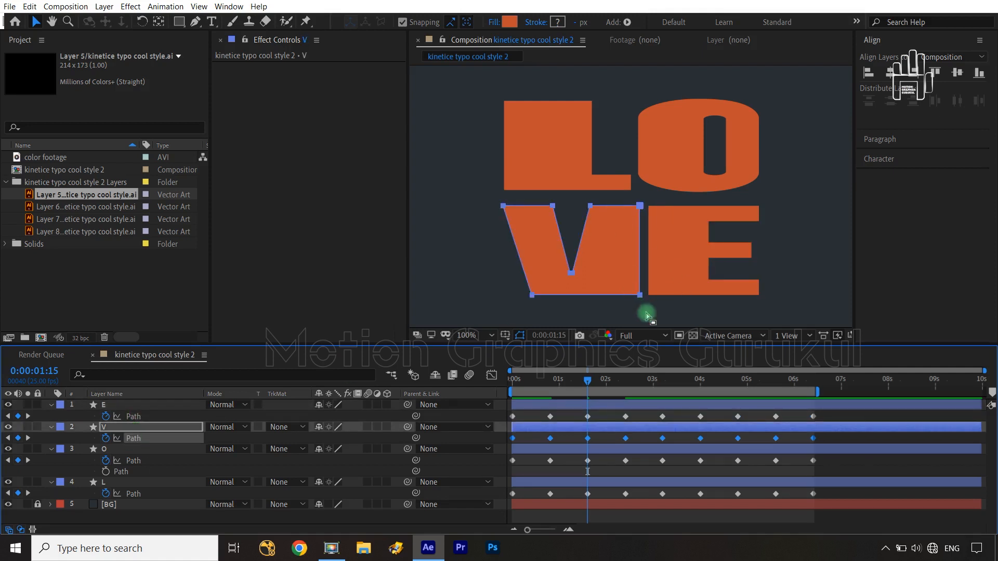
click(633, 300)
drag(625, 291, 625, 297)
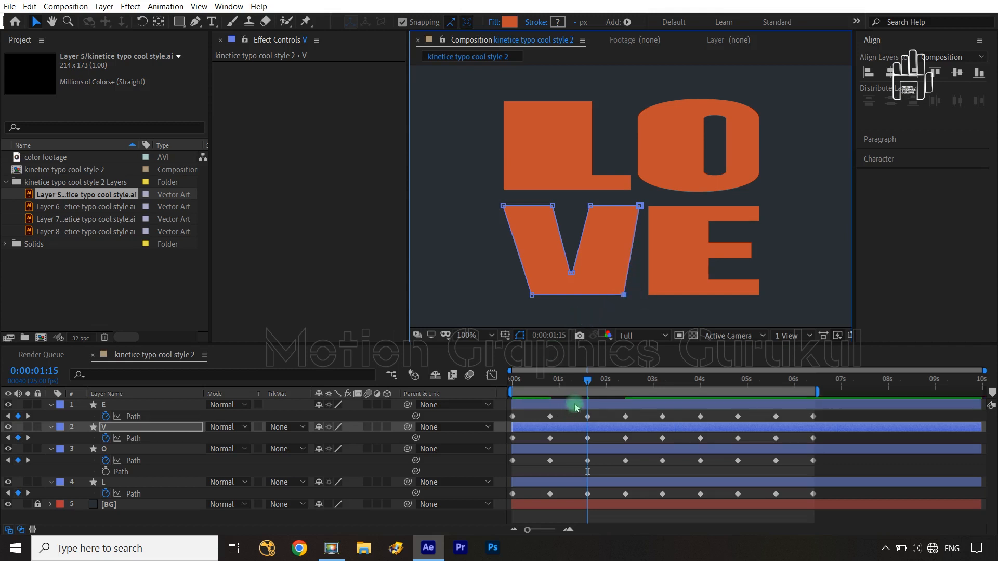
click(134, 494)
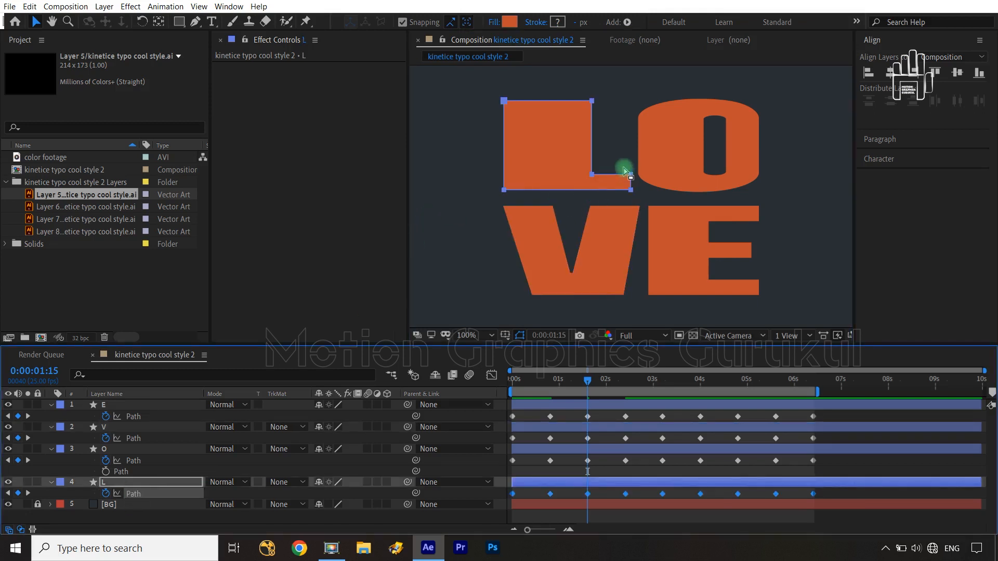
drag(569, 168, 626, 156)
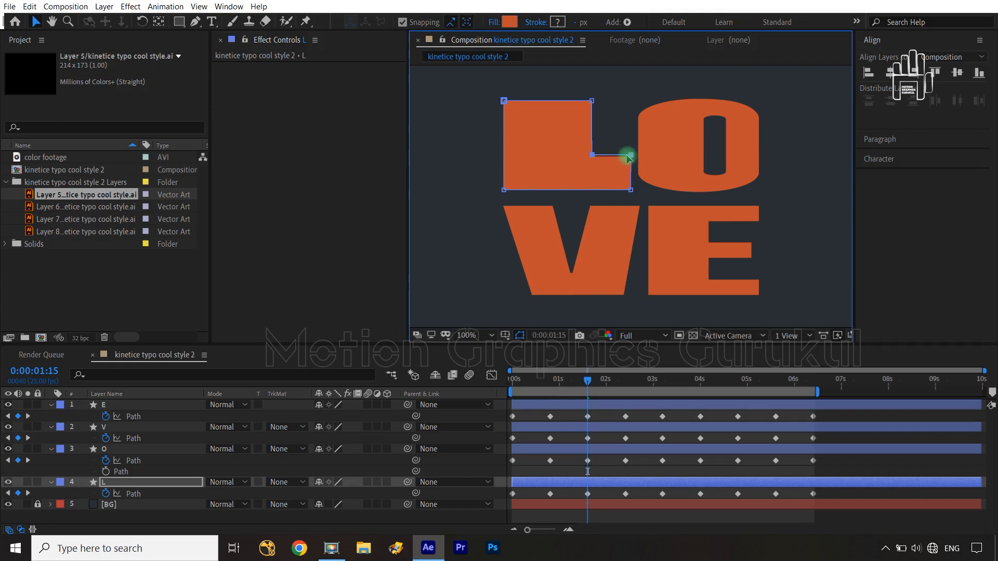
Step: At 0:00:01:15, widen the O's counter by moving its left side outward and recentring its middle points
click(138, 461)
drag(686, 113, 692, 175)
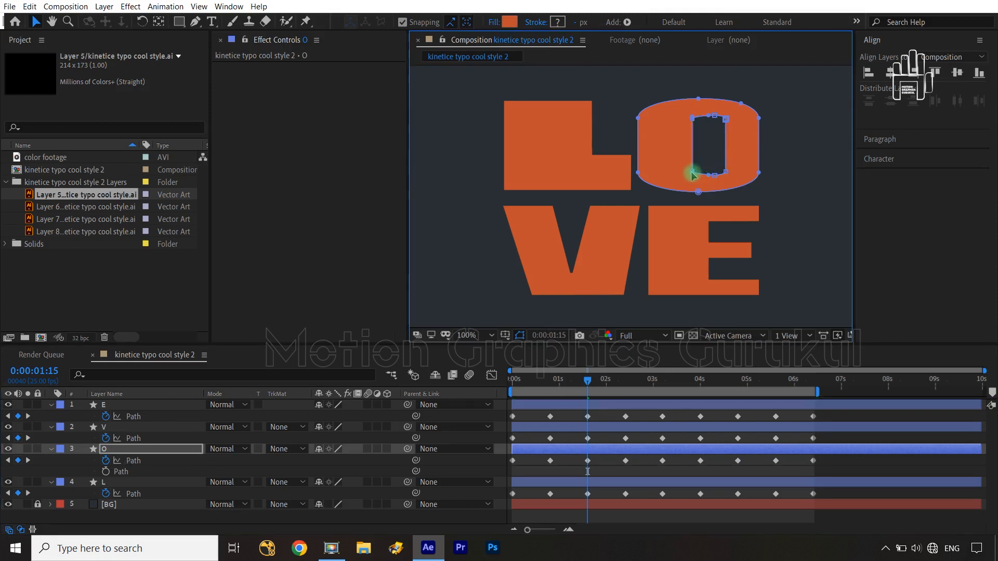
drag(707, 109, 712, 182)
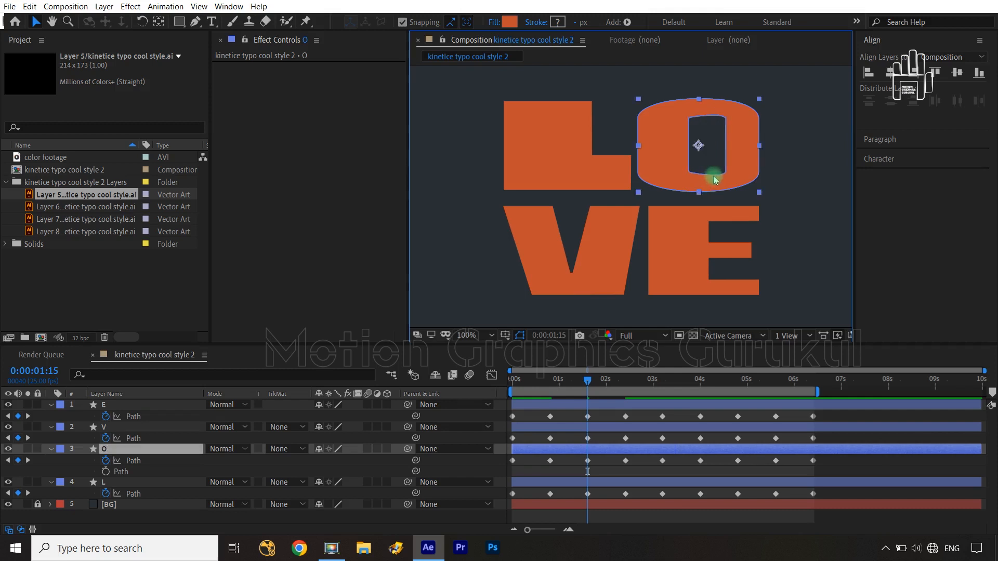
click(147, 464)
drag(705, 111, 709, 180)
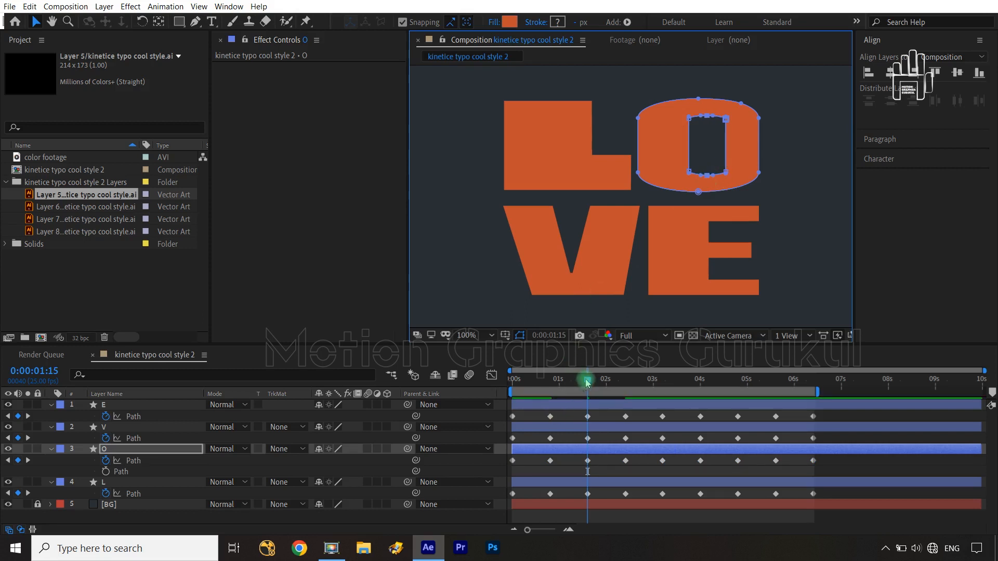
Step: Play the composition from 0:00:00:00 to check the reshaped V, L and O letterforms in motion
drag(586, 379, 486, 396)
click(472, 418)
key(space)
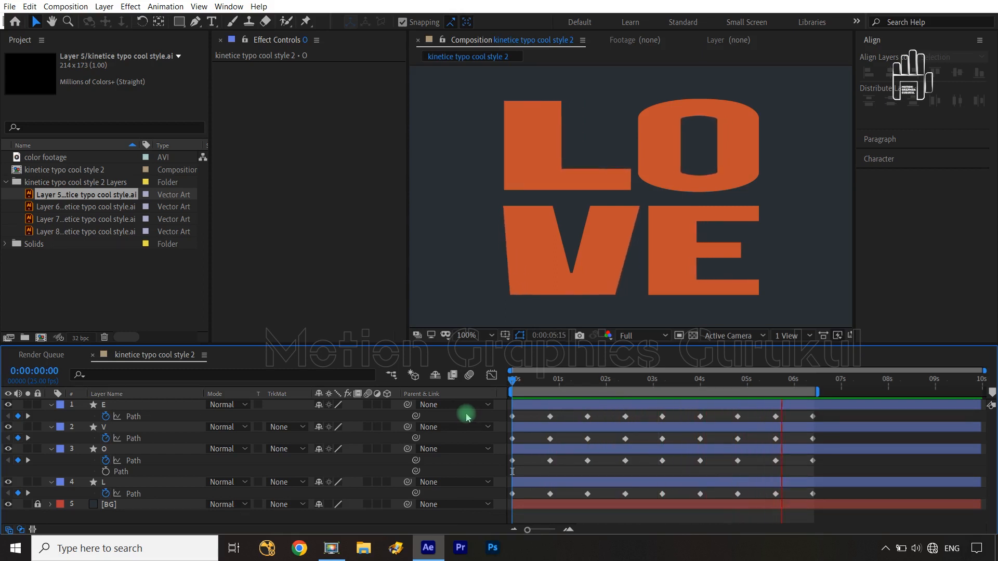
key(space)
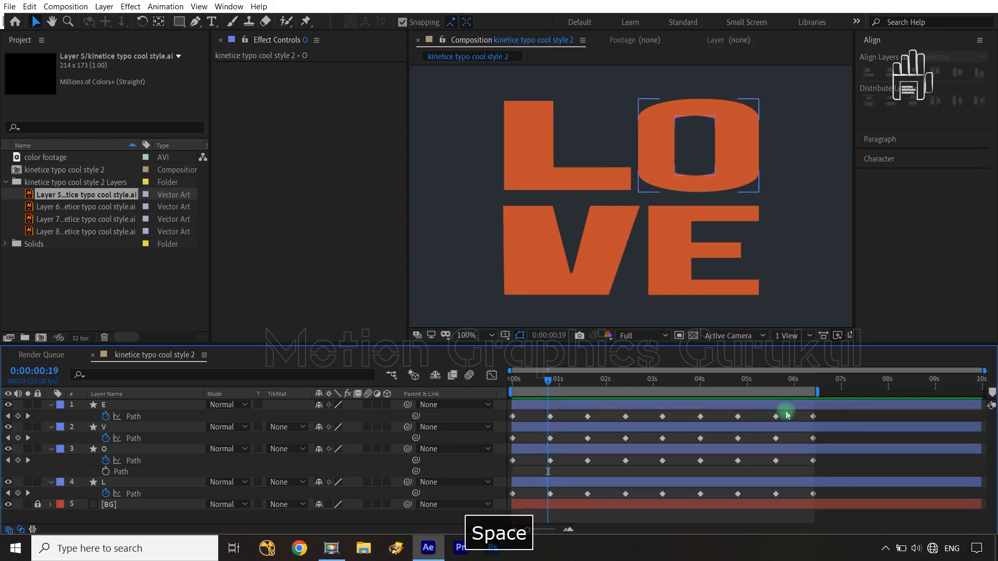
Step: Try to convert all Path keyframes of the E, V, O and L layers to hold keyframes
drag(835, 417, 507, 504)
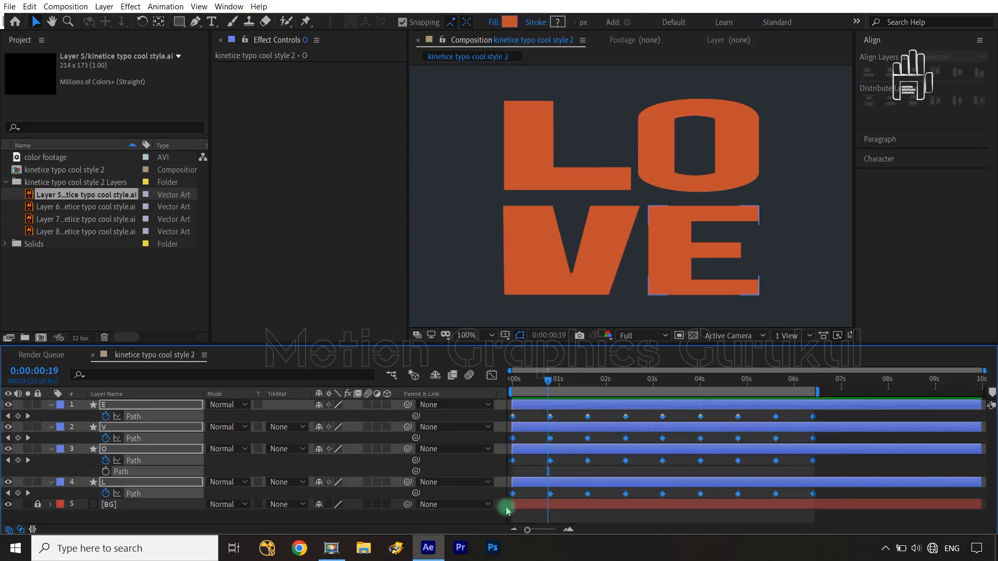
right_click(513, 417)
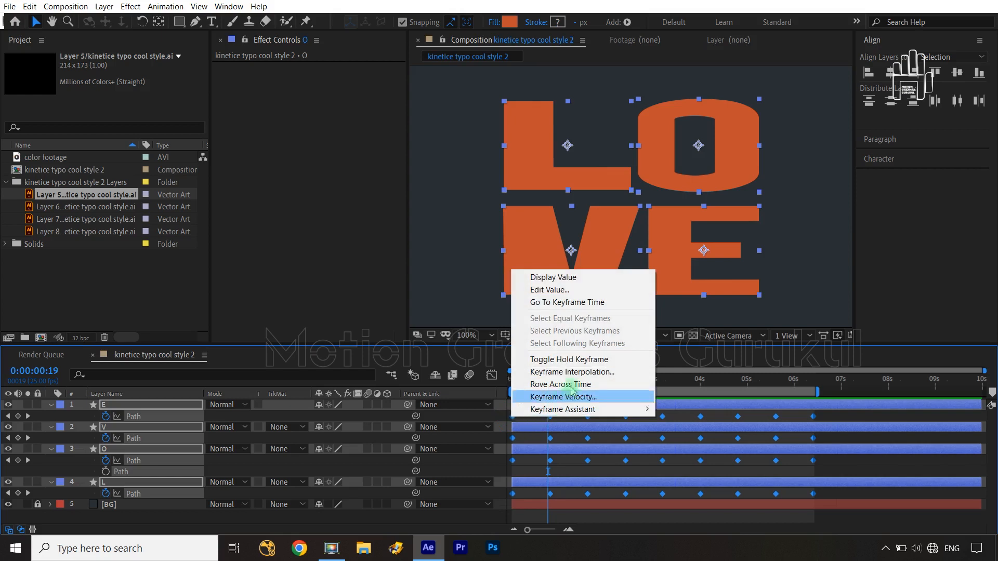
click(565, 359)
Step: Preview the hold-keyframed animation from 0:00:00:00 and undo the hold keyframe conversion
key(shift+slash)
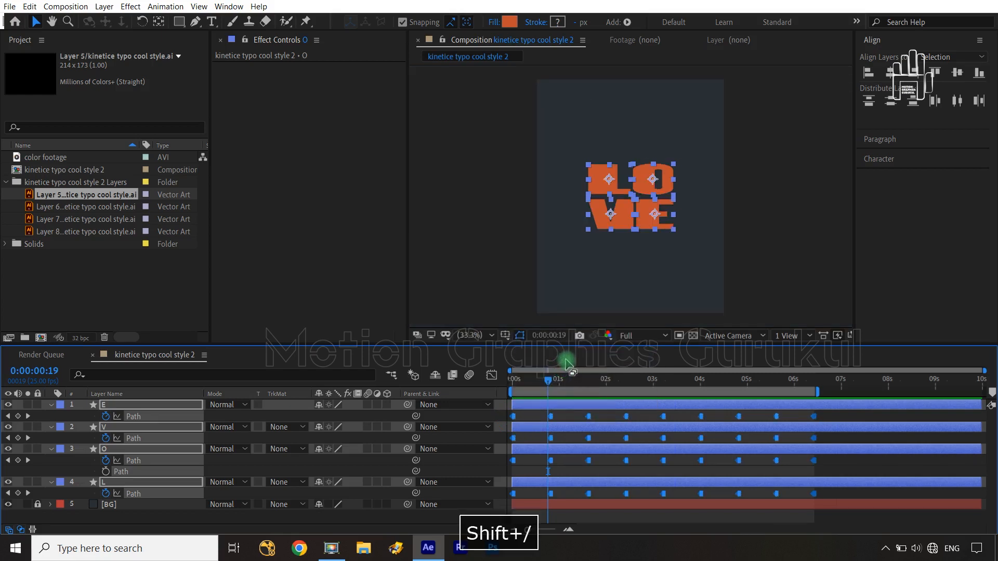
click(463, 437)
key(space)
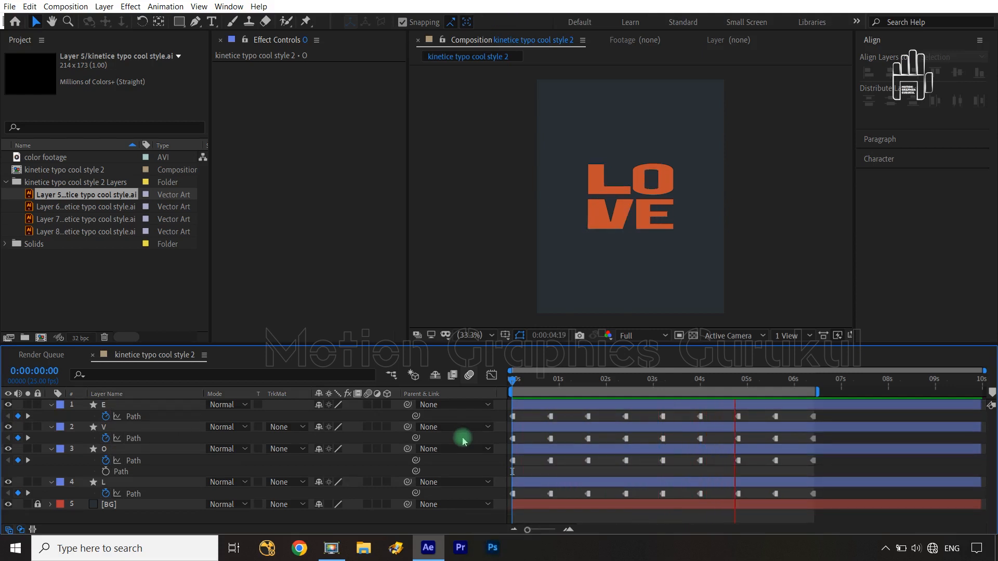
key(space)
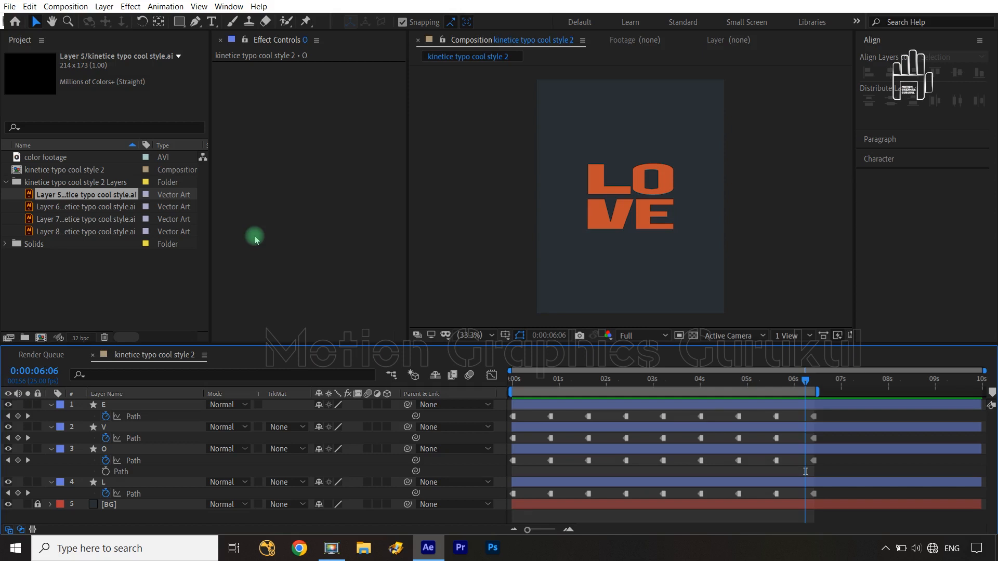
key(ctrl+z)
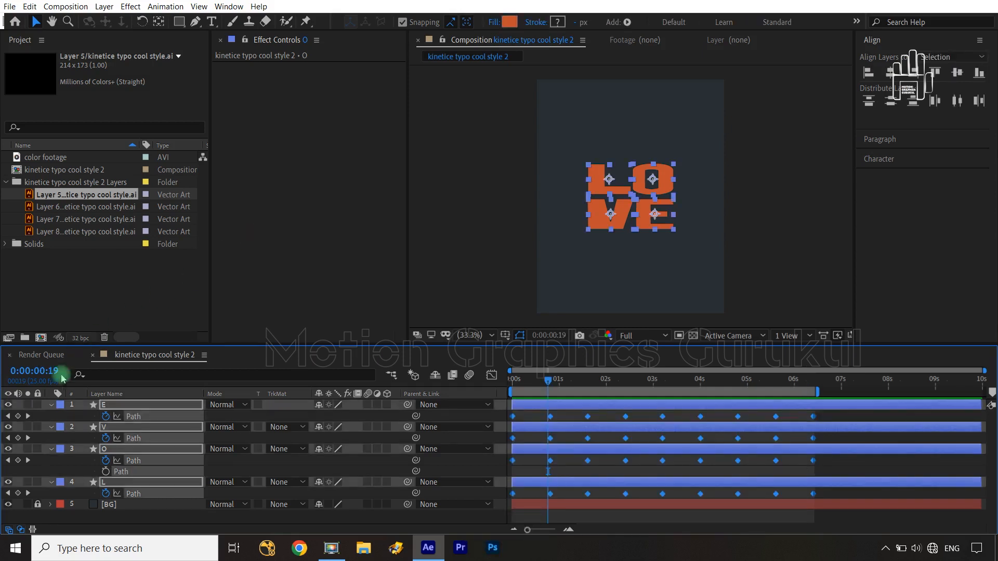
Step: Collapse the letter layers, add an adjustment layer above them and apply the Posterize Time effect to it
click(50, 404)
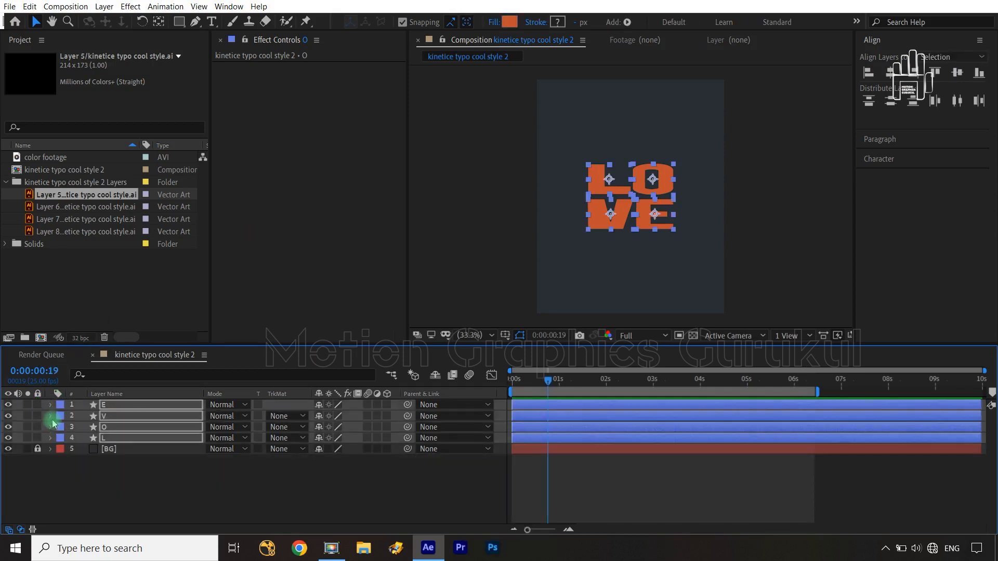
click(113, 486)
key(ctrl+alt+y)
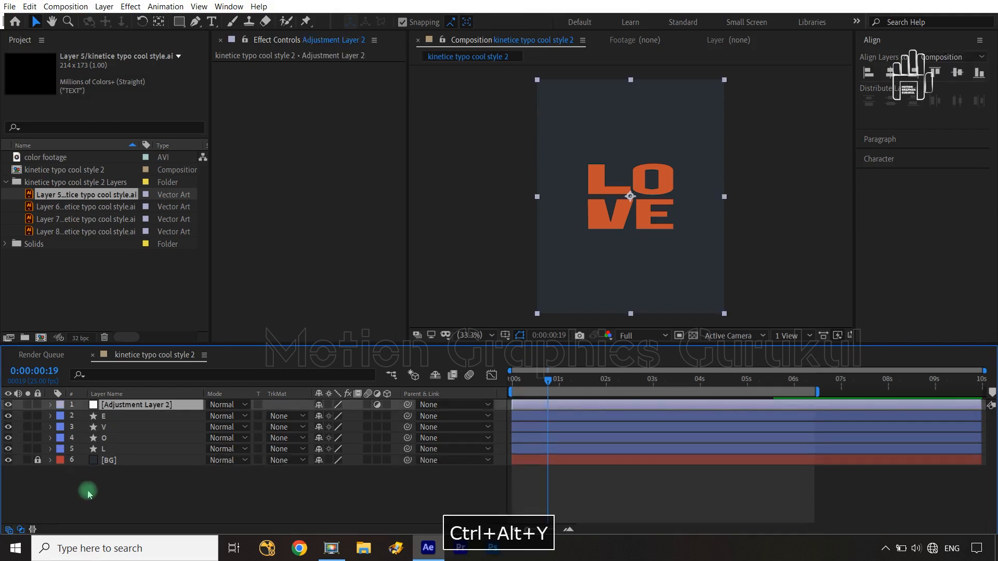
click(130, 6)
mouse_move(208, 297)
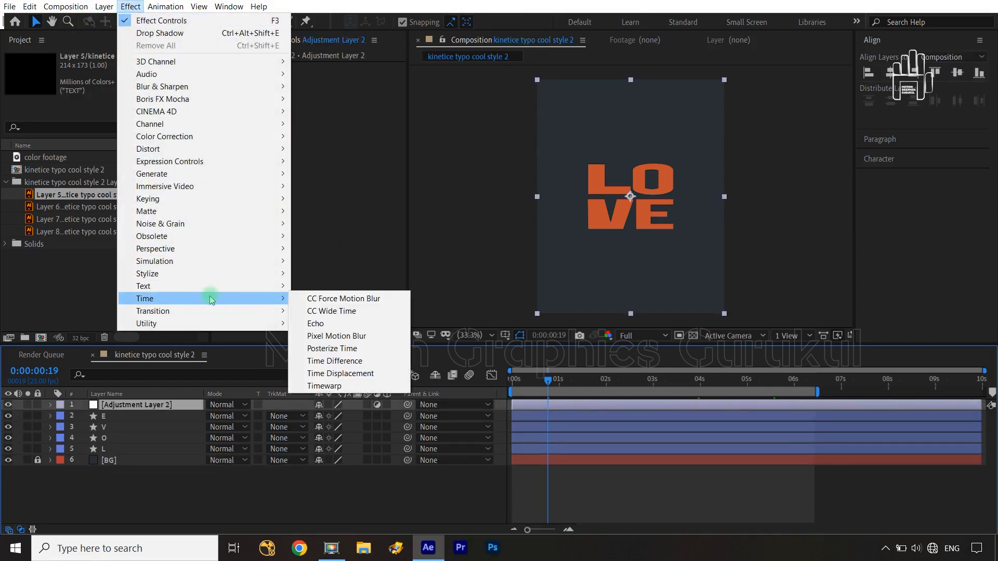
click(345, 349)
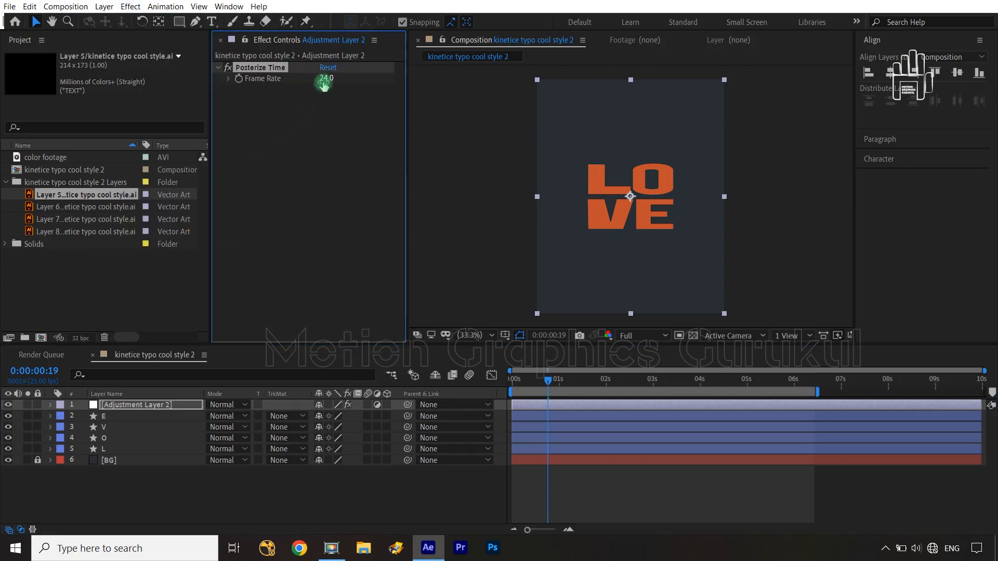
Step: Set the Posterize Time frame rate to 8 and play the animation from 0:00:00:00
text(8)
click(319, 141)
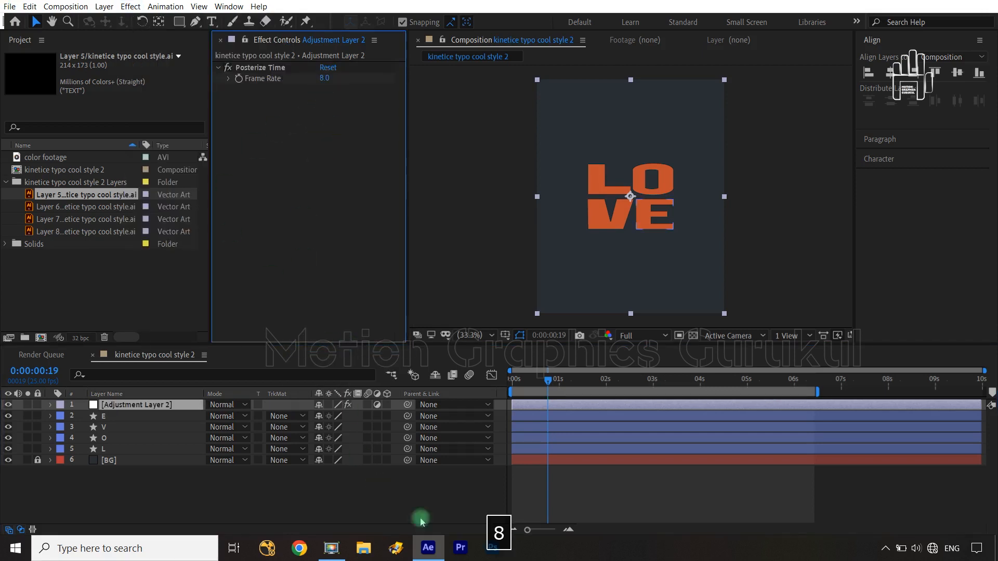
click(542, 390)
drag(548, 383, 490, 383)
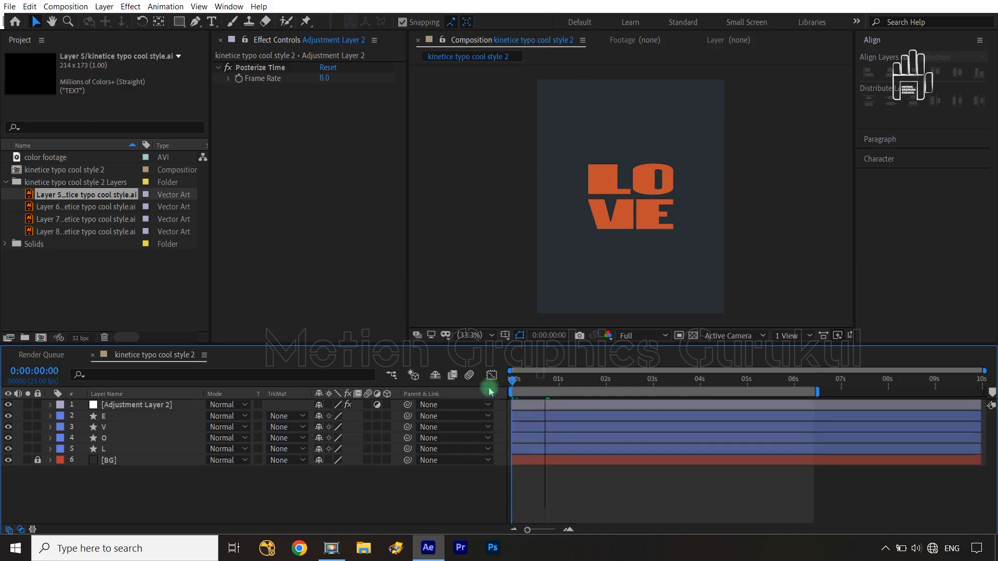
click(426, 477)
key(space)
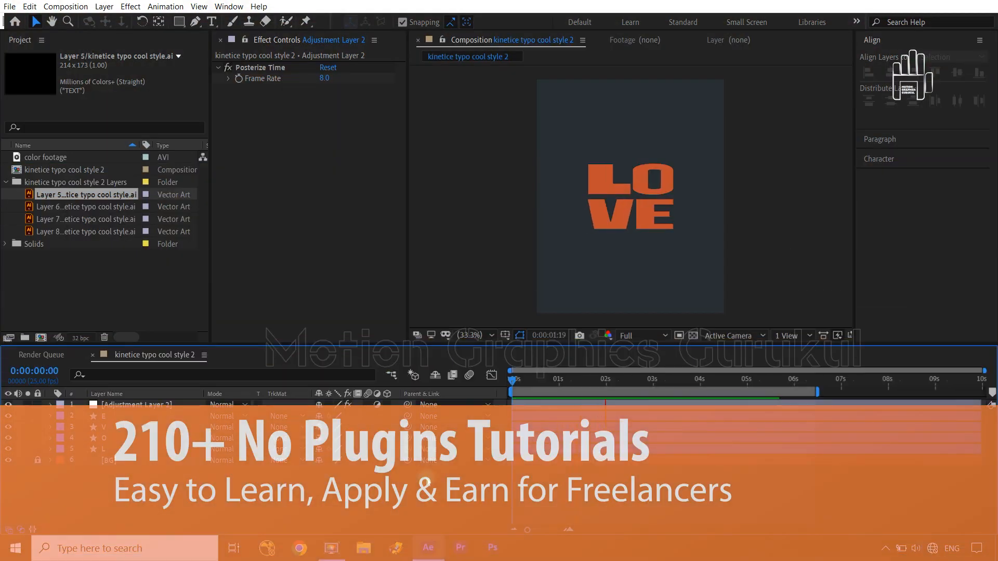
key(space)
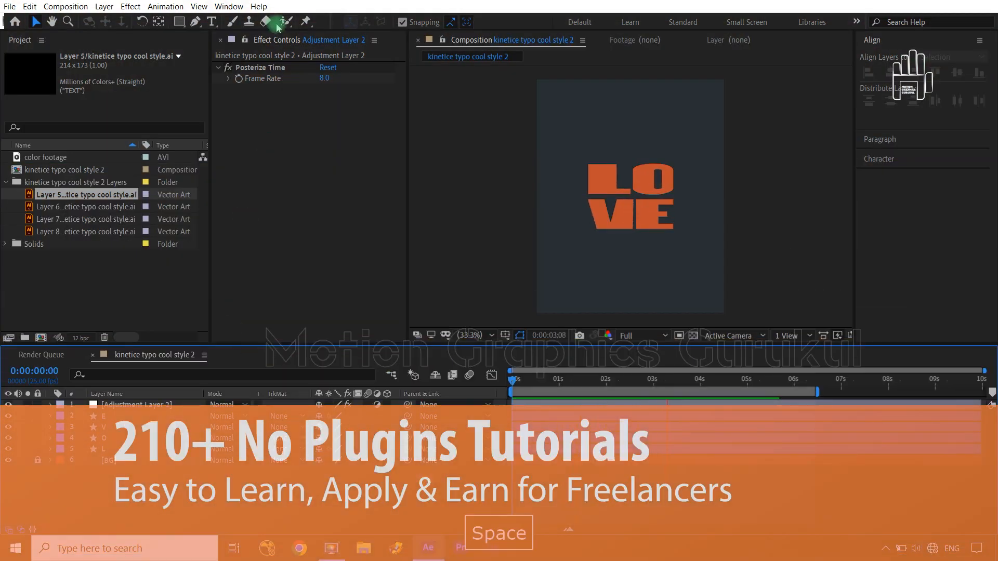
Step: Set the Posterize Time frame rate to 5 and play the animation from 0:00:00:00
click(324, 78)
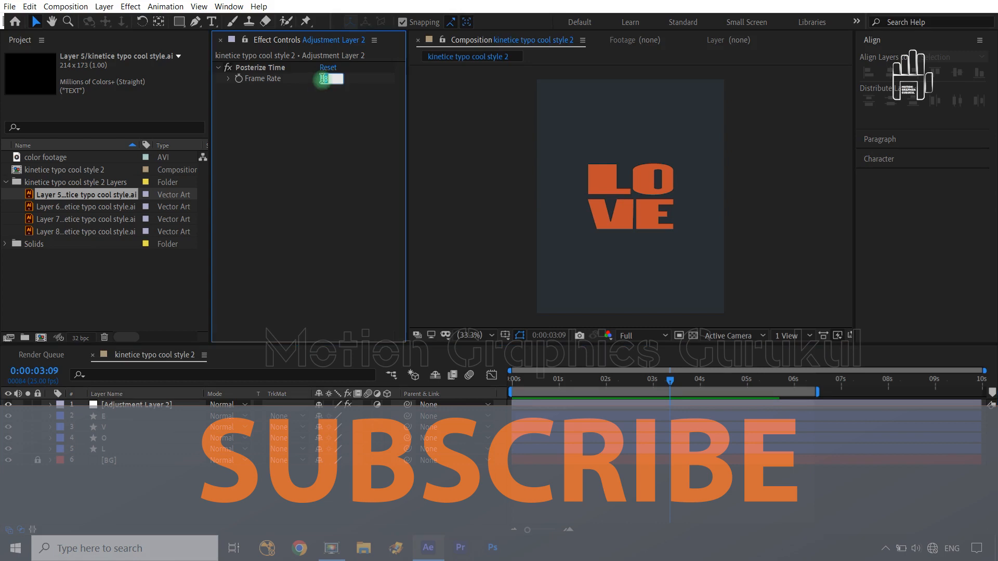
text(5)
click(354, 487)
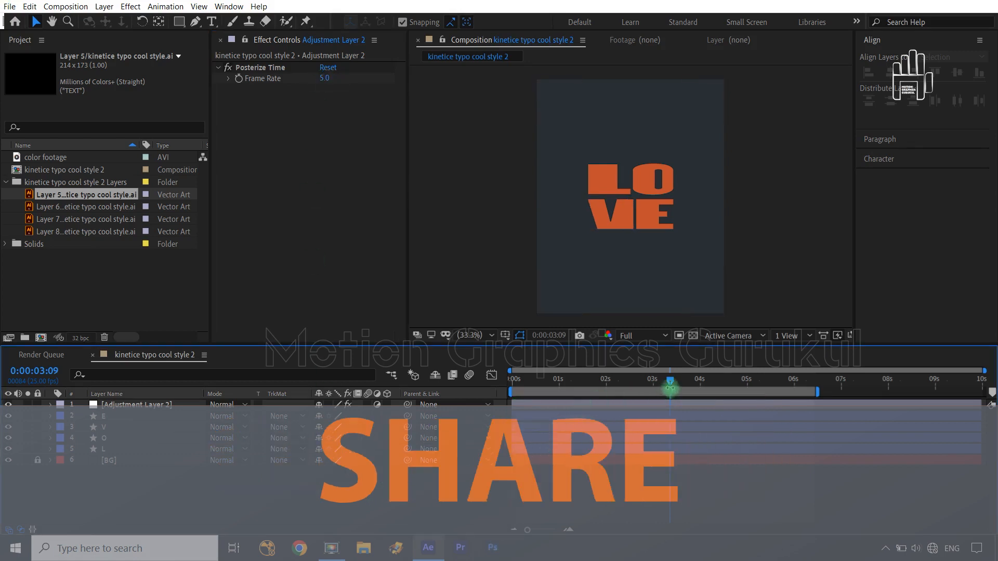
drag(670, 384, 463, 390)
key(space)
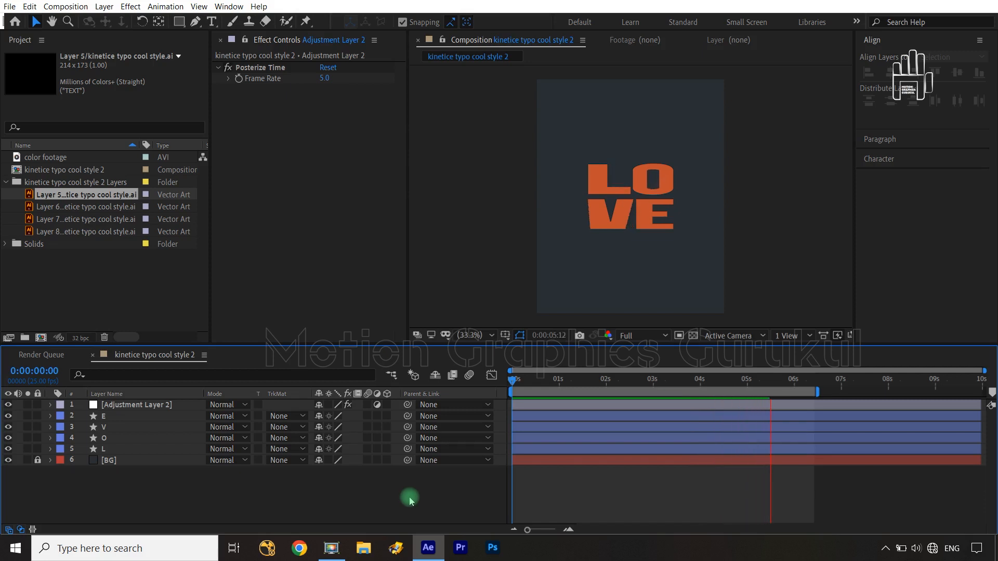
key(space)
key(space)
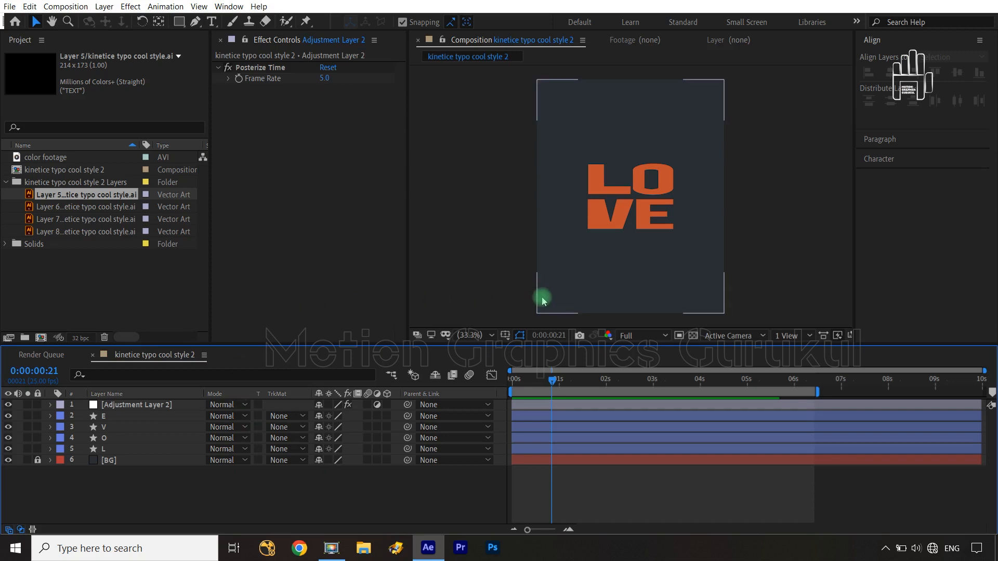
Step: Save the project and place the color footage as the top layer of the composition
key(ctrl+s)
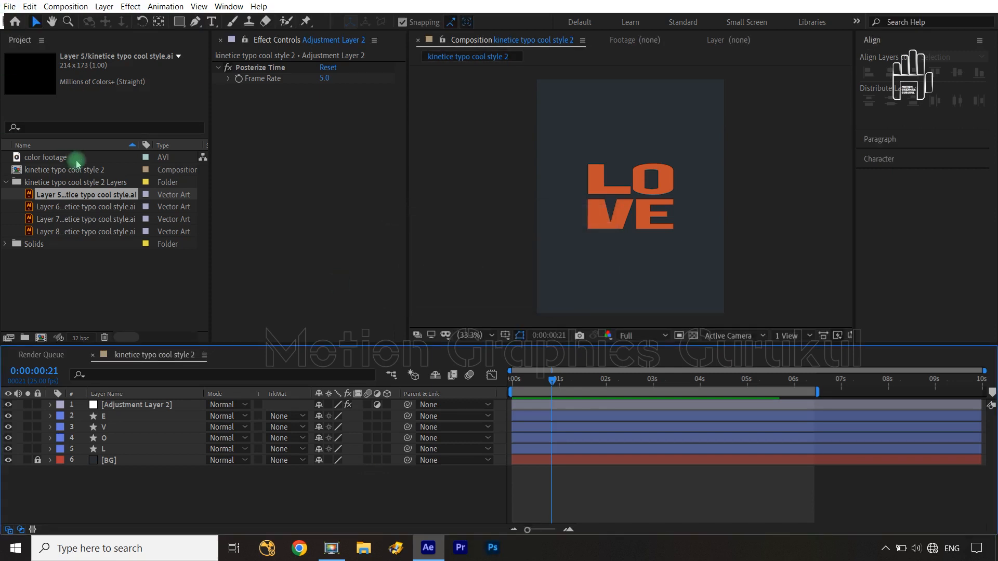
click(56, 160)
drag(50, 161, 156, 408)
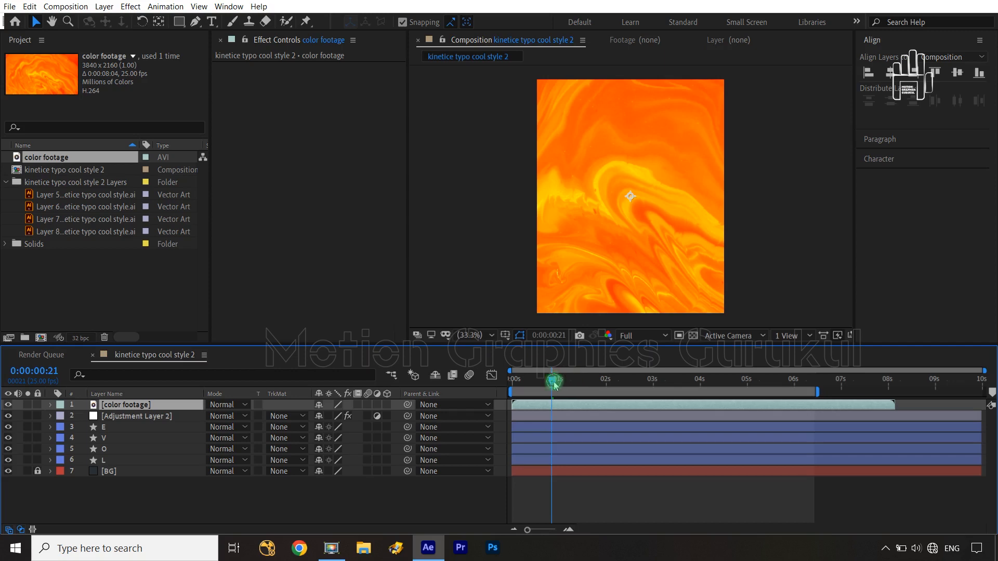
Step: End the work area at about 4 seconds and play the color footage from 0:00:00:00
drag(552, 380, 456, 379)
key(n)
click(427, 517)
key(space)
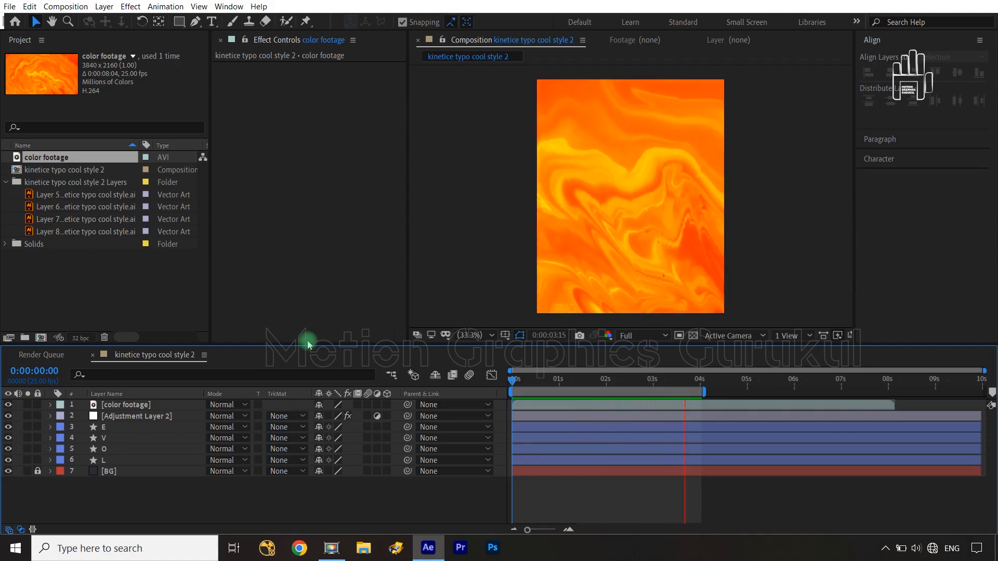
key(space)
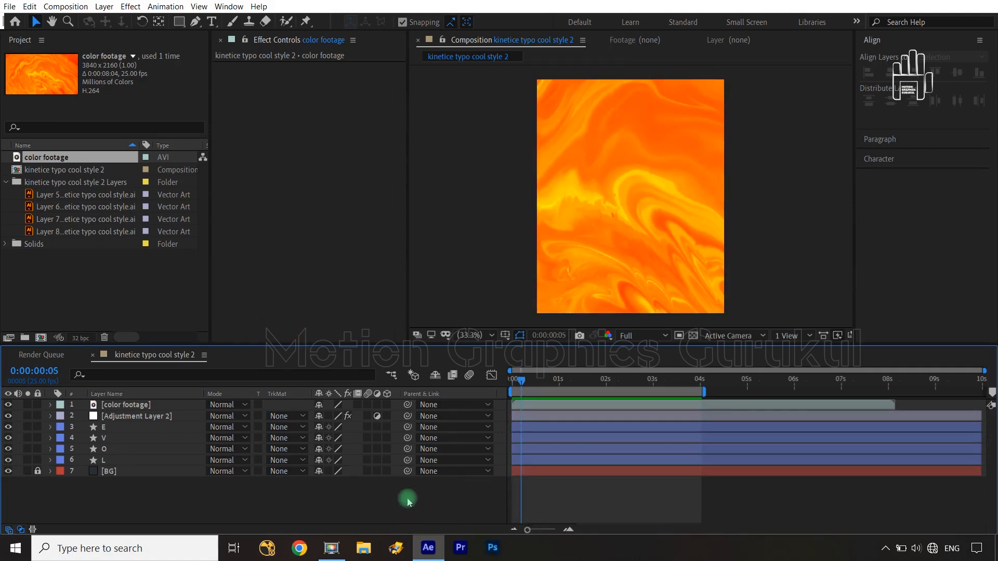
Step: Reveal the Scale property of the color footage layer and widen the composition viewer to inspect the footage's bounds
click(171, 404)
key(s)
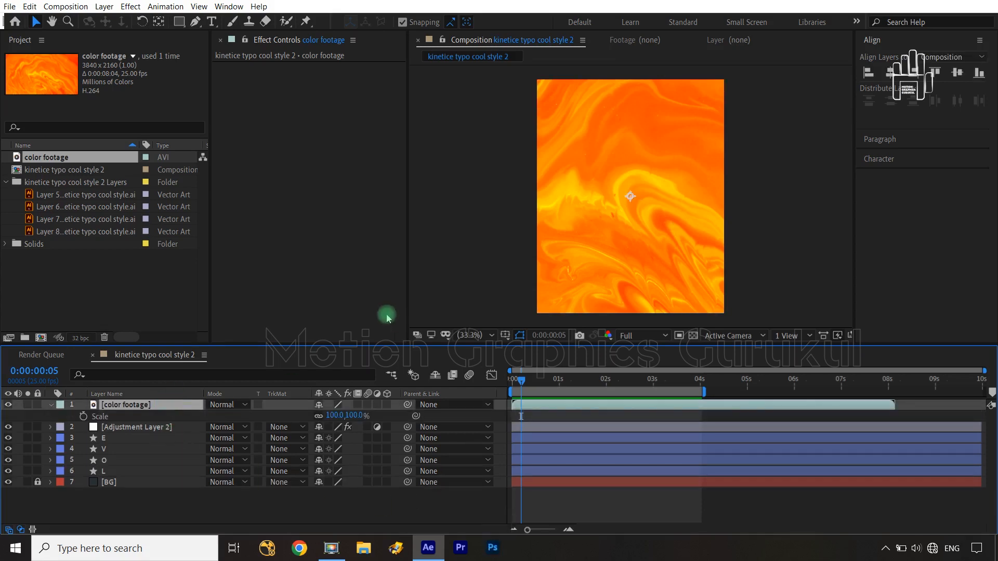
scroll(577, 215, down, 2)
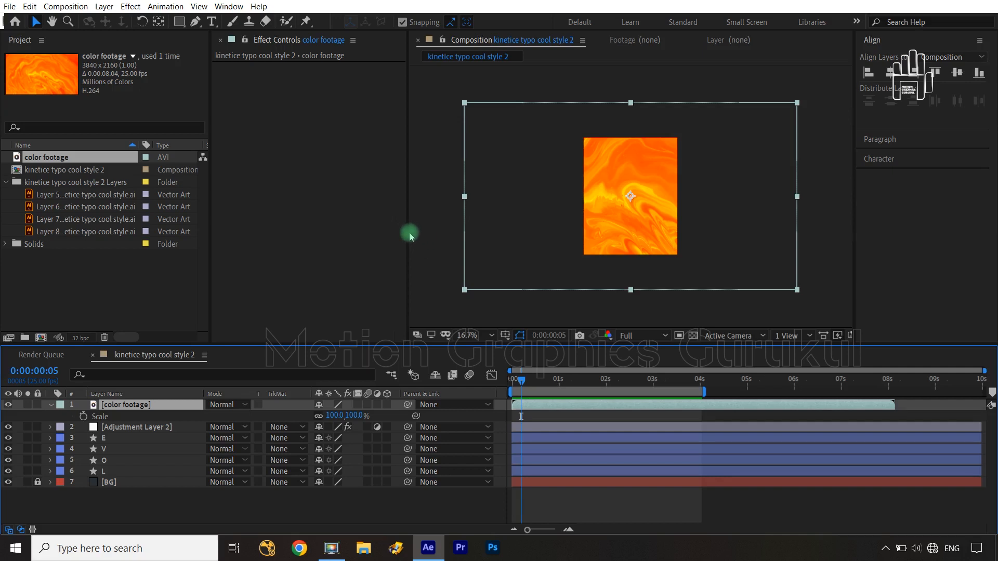
drag(409, 233, 353, 234)
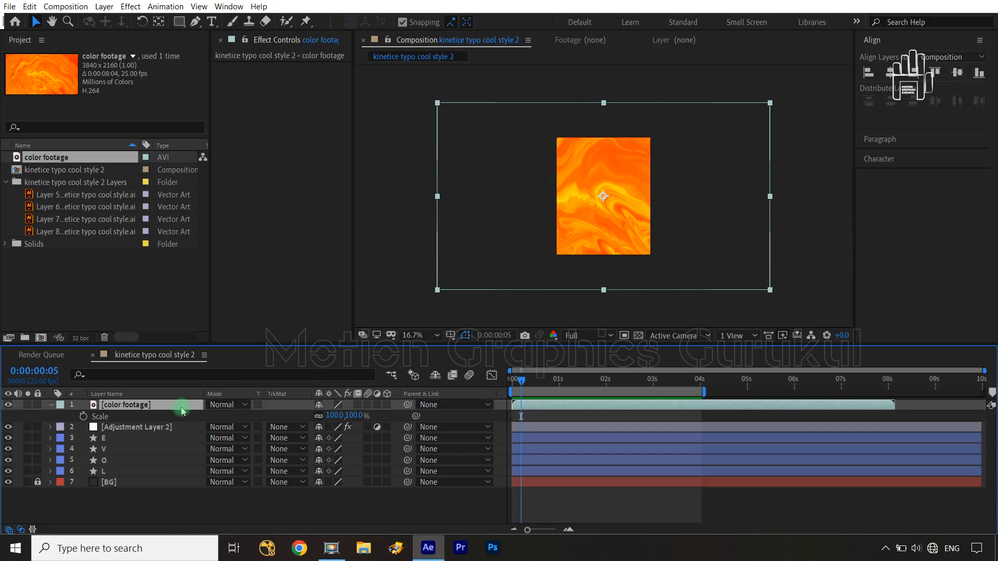
Step: Rotate the color footage layer to 90°
key(r)
click(333, 416)
text(90)
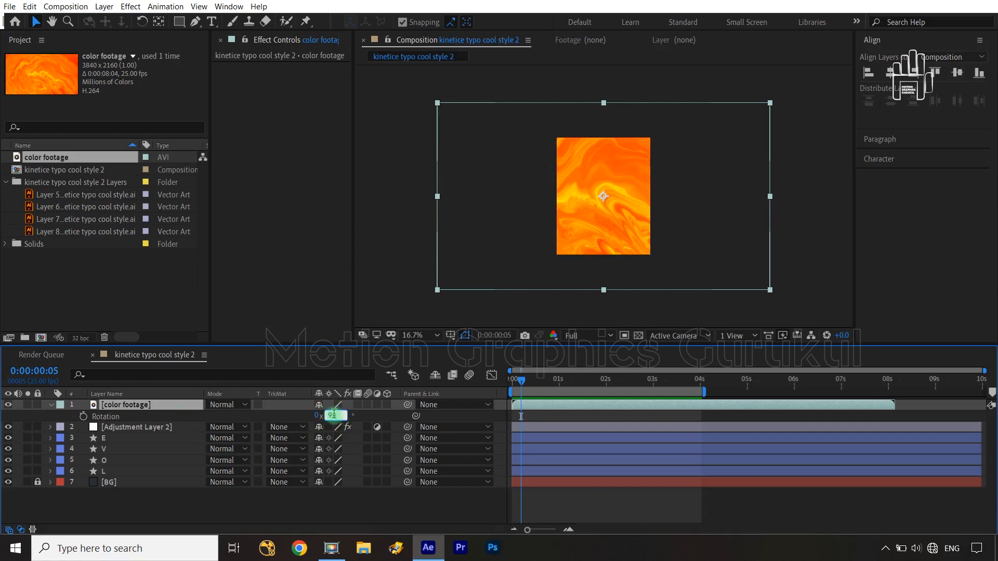
click(342, 513)
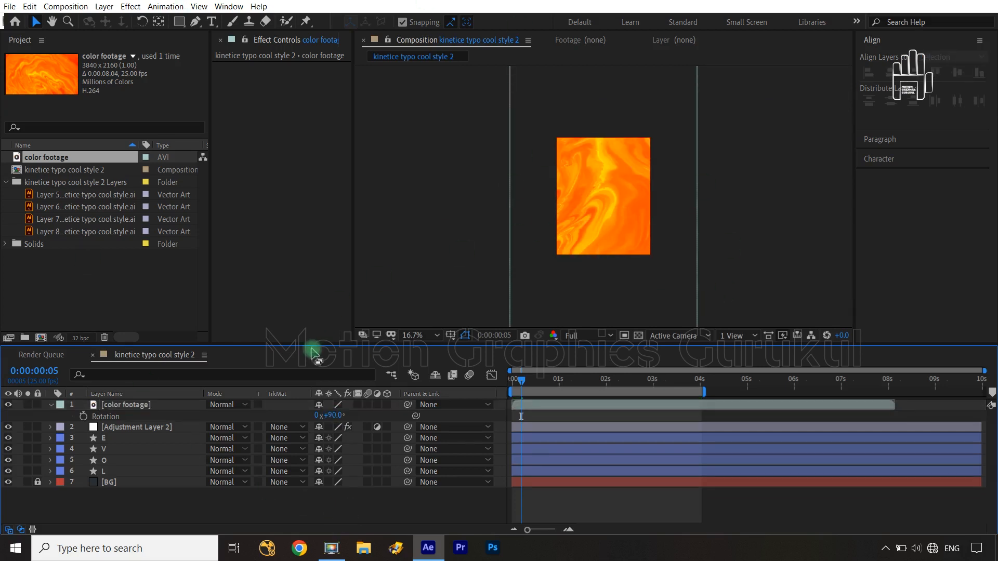
Step: Scale the color footage layer down uniformly to 53% so its width closely fits the composition
key(s)
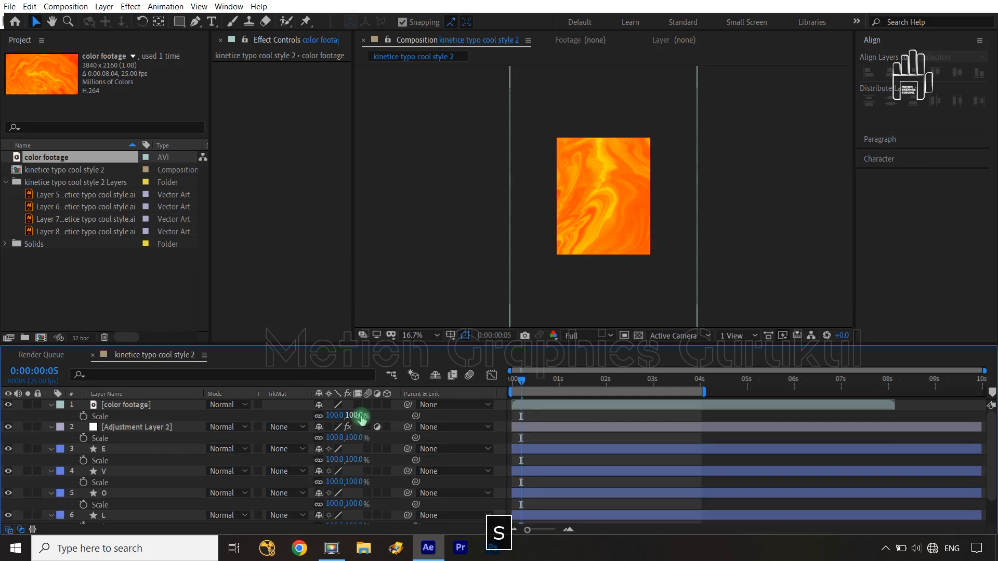
click(186, 404)
drag(356, 414, 320, 406)
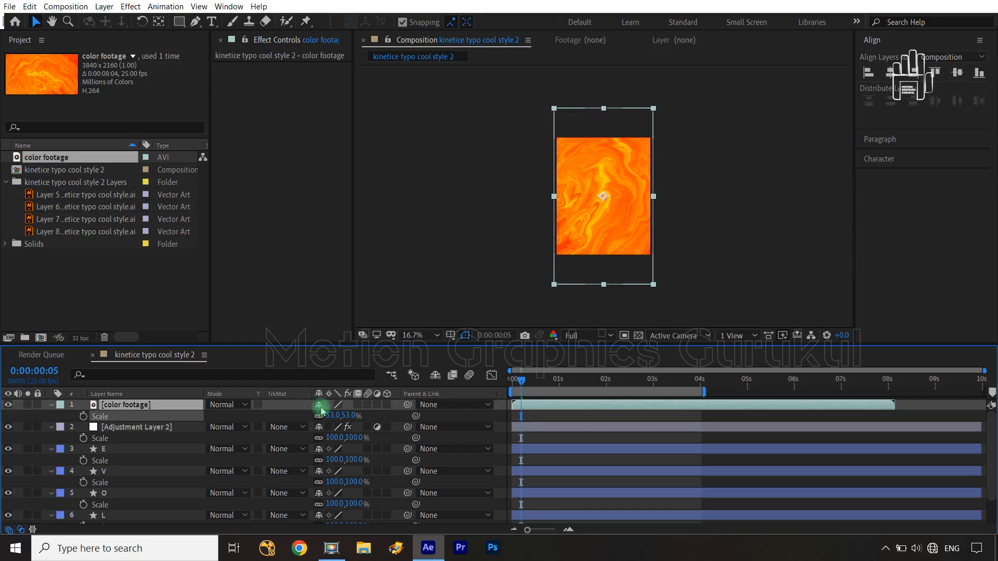
Step: Collapse the expanded Scale properties of the color footage, adjustment and letter layers E, V, O and L
click(51, 405)
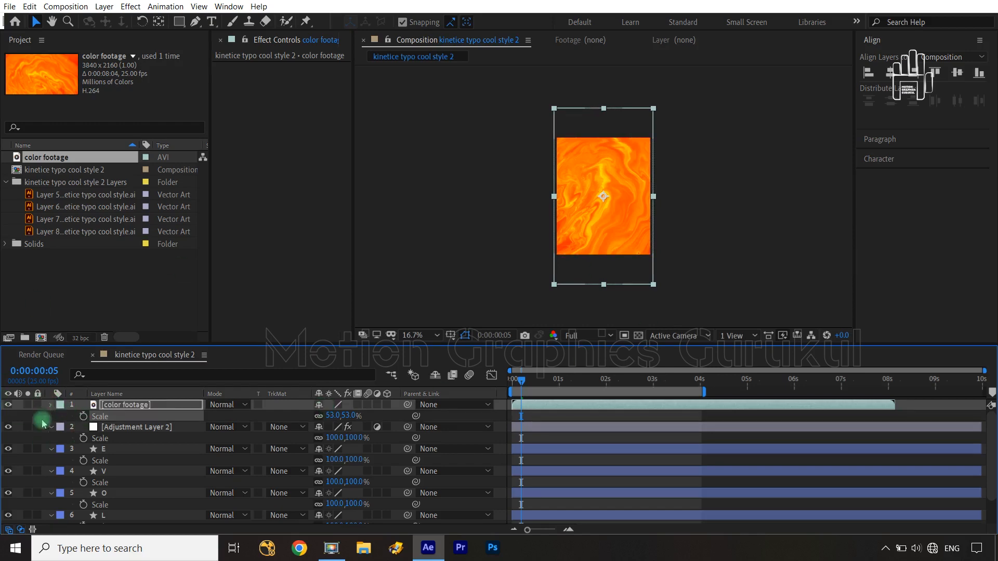
click(51, 415)
click(51, 427)
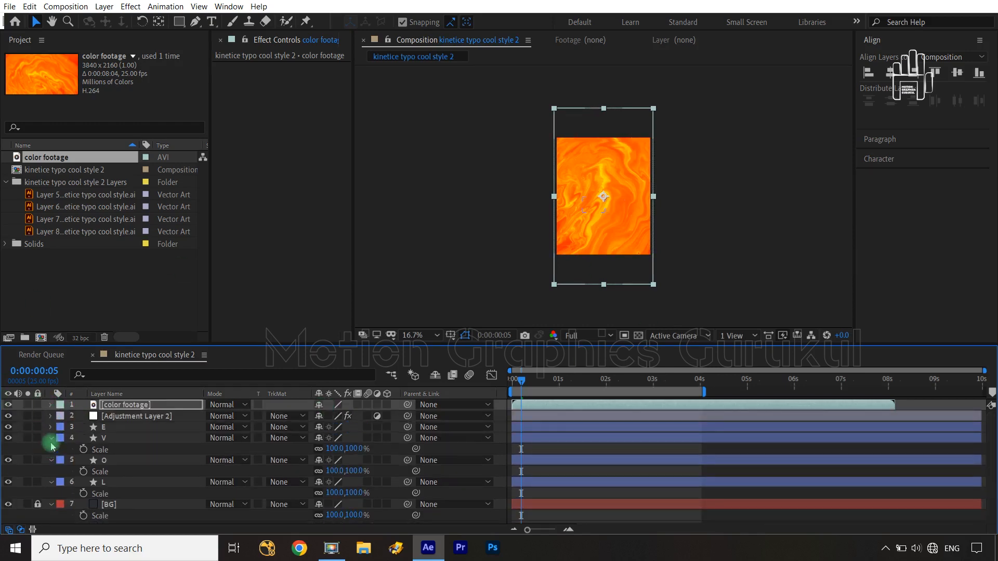
click(51, 437)
click(51, 448)
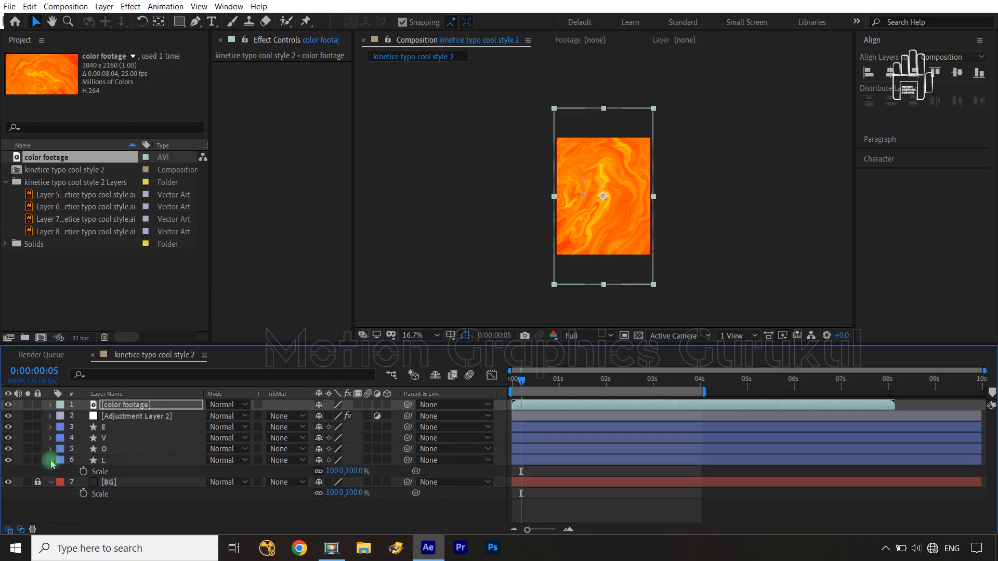
click(51, 460)
click(189, 500)
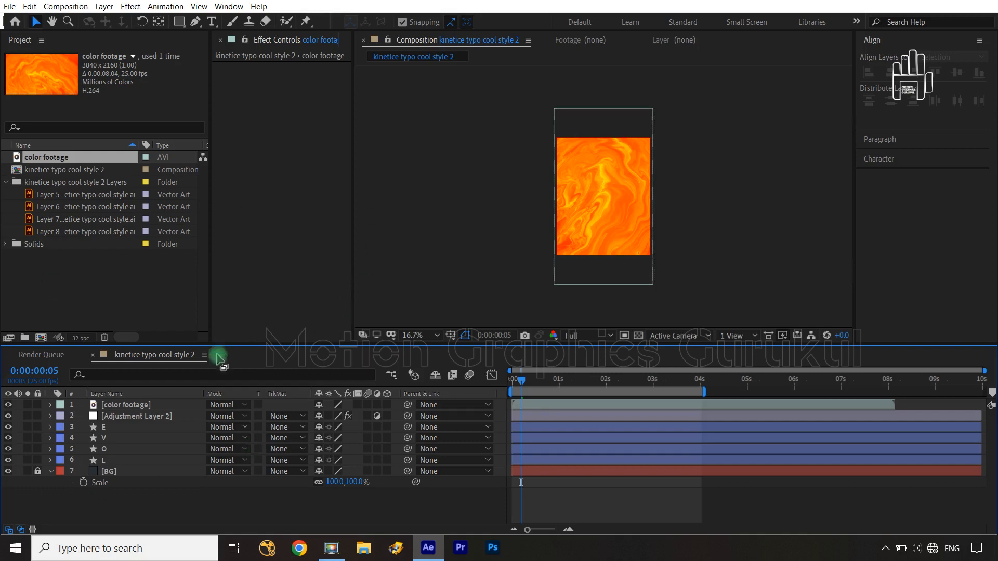
click(164, 405)
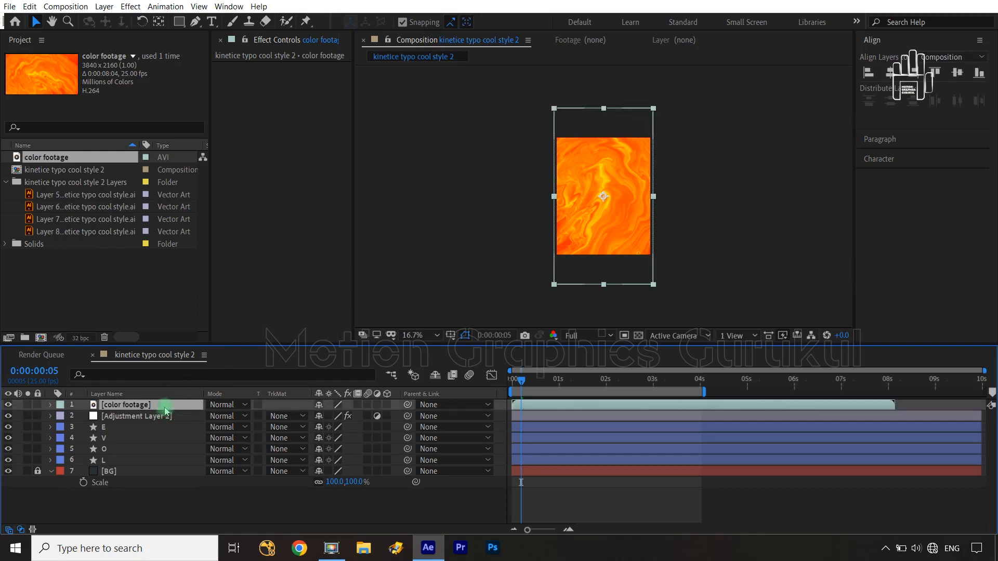
click(131, 6)
mouse_move(187, 306)
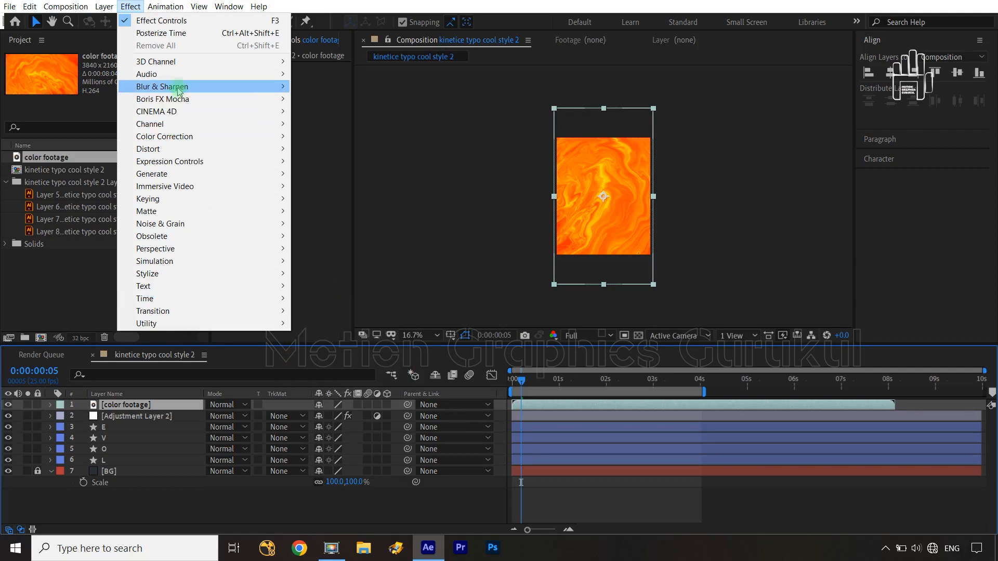
mouse_move(207, 13)
mouse_move(131, 7)
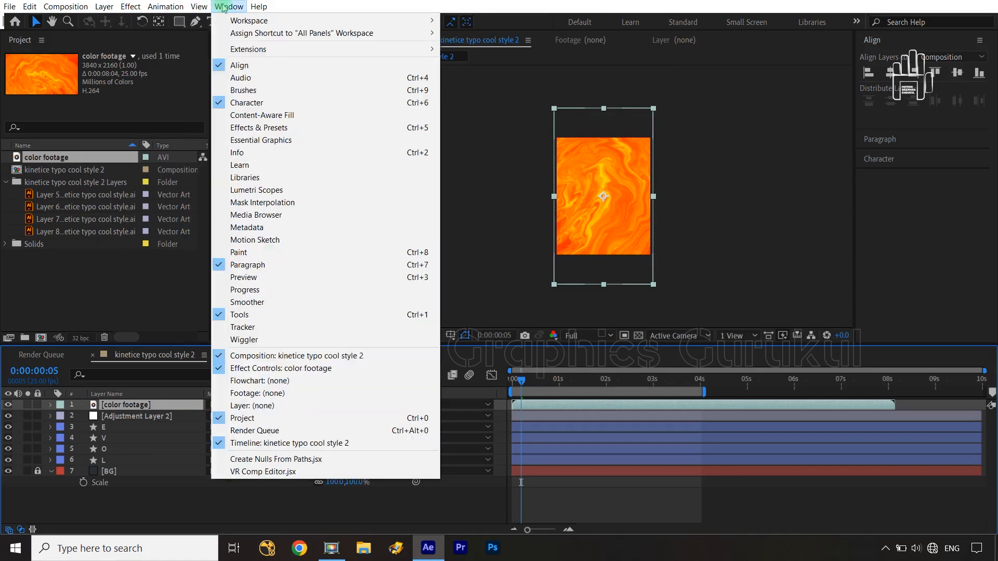
mouse_move(169, 8)
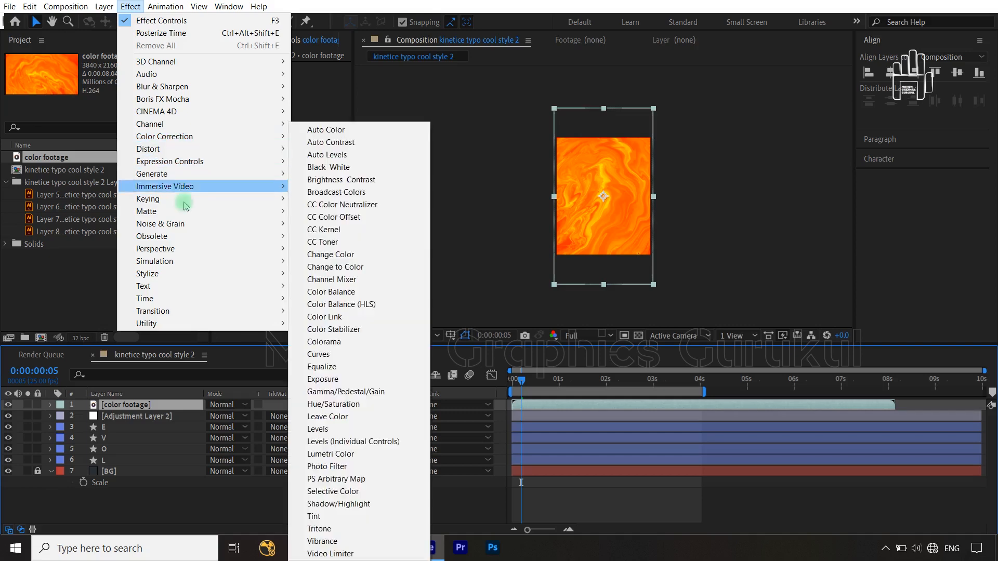
mouse_move(189, 286)
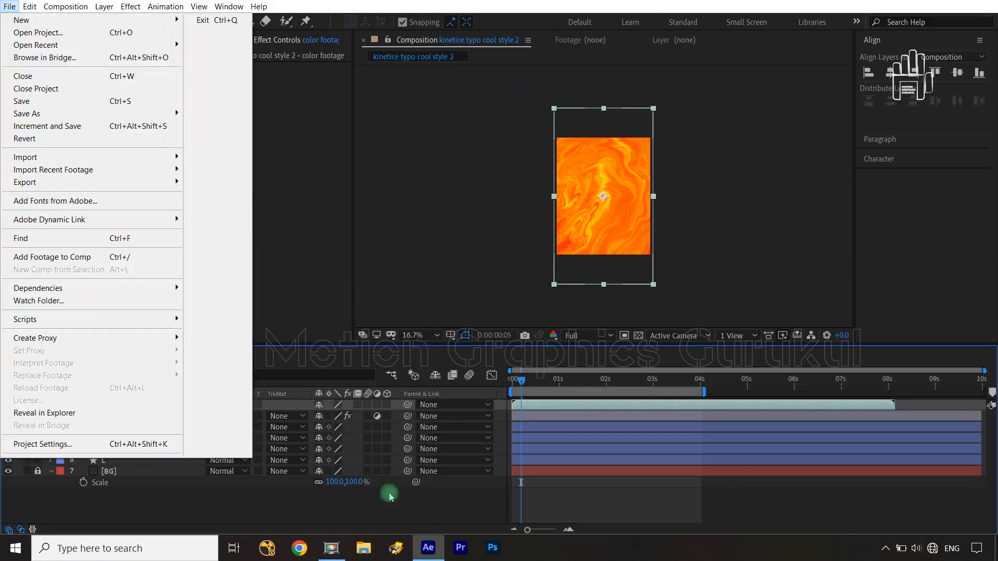
click(237, 526)
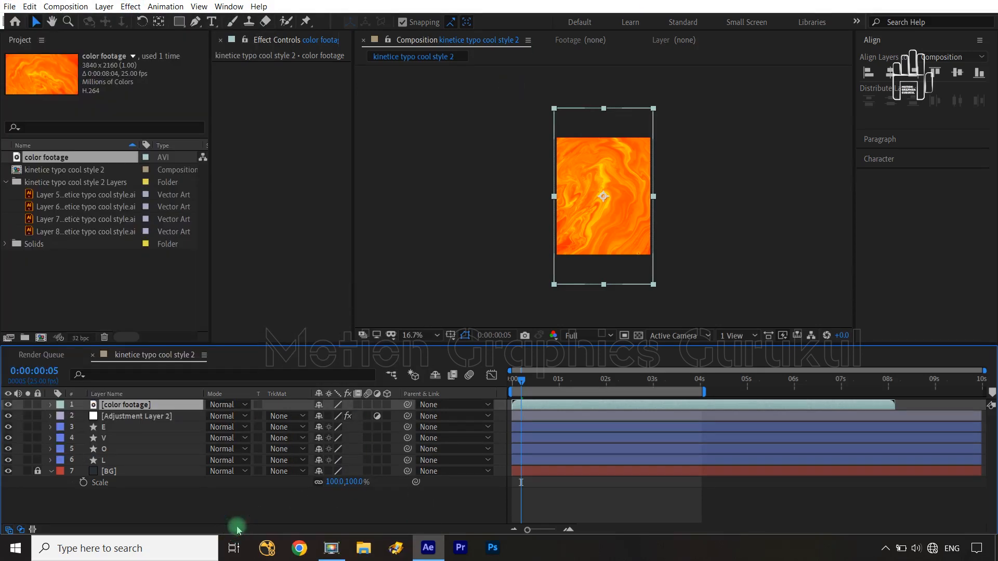
Step: Time-stretch the color footage layer to a new duration of 0:00:05:00, holding the layer in-point
right_click(152, 407)
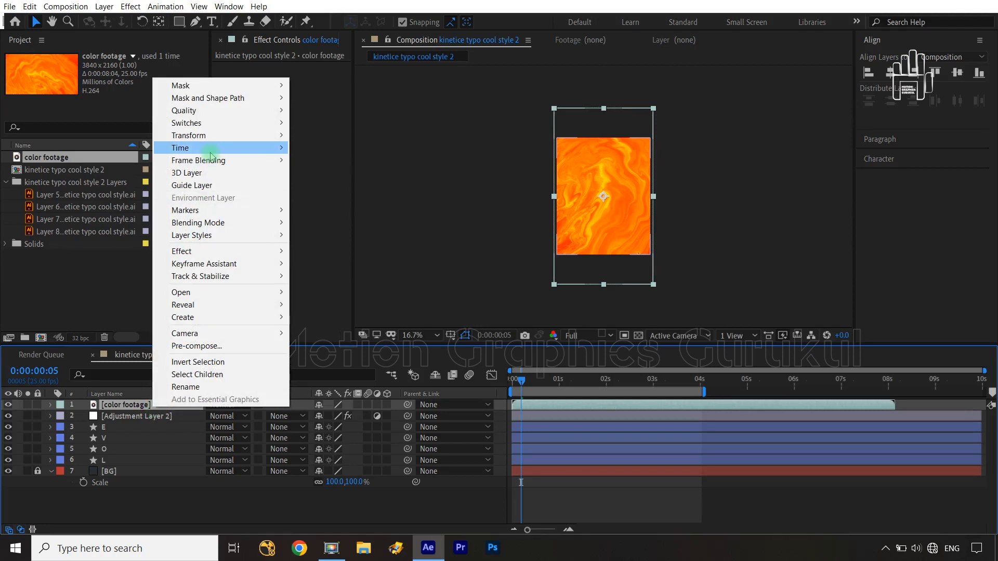
mouse_move(211, 150)
click(350, 173)
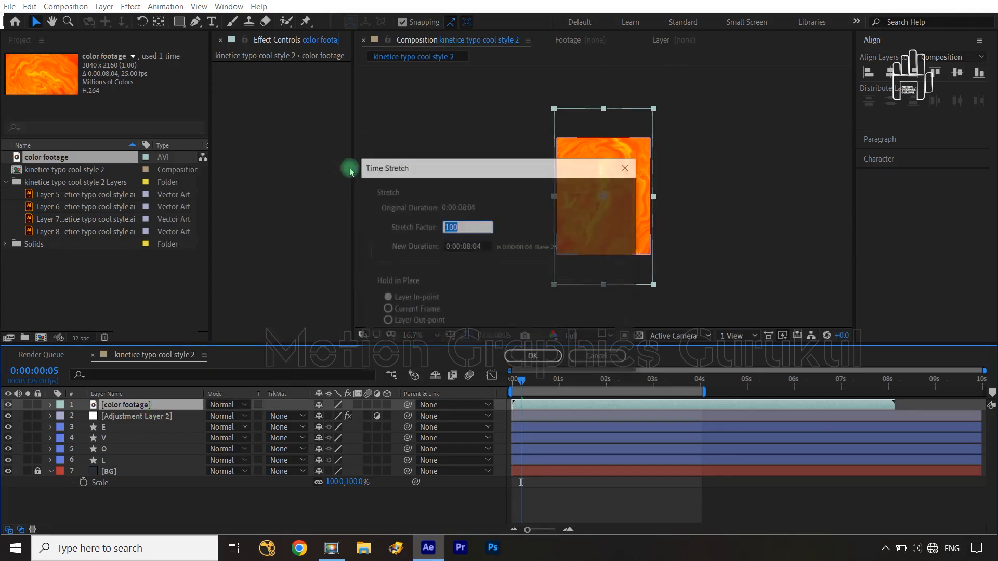
click(485, 249)
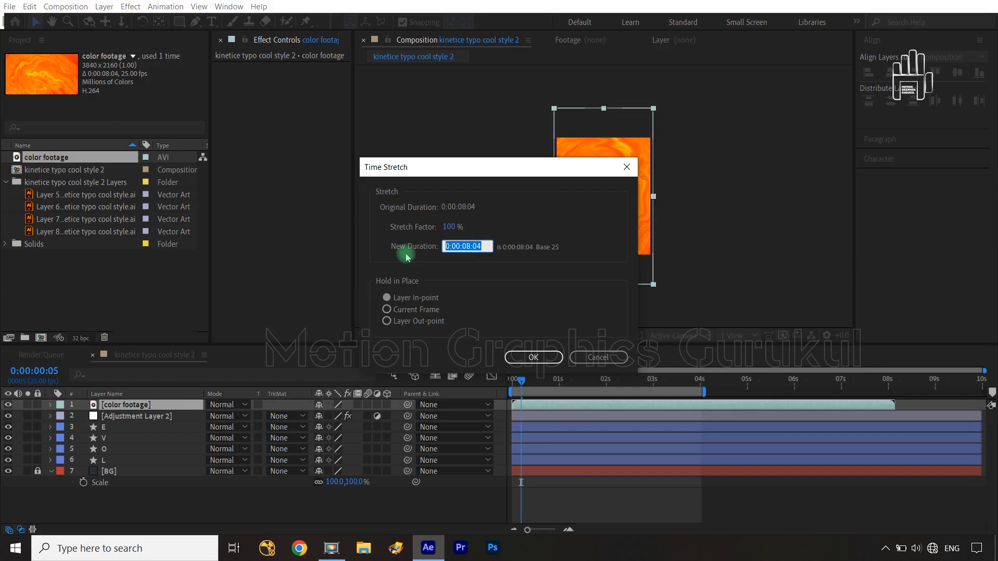
text(500)
click(604, 221)
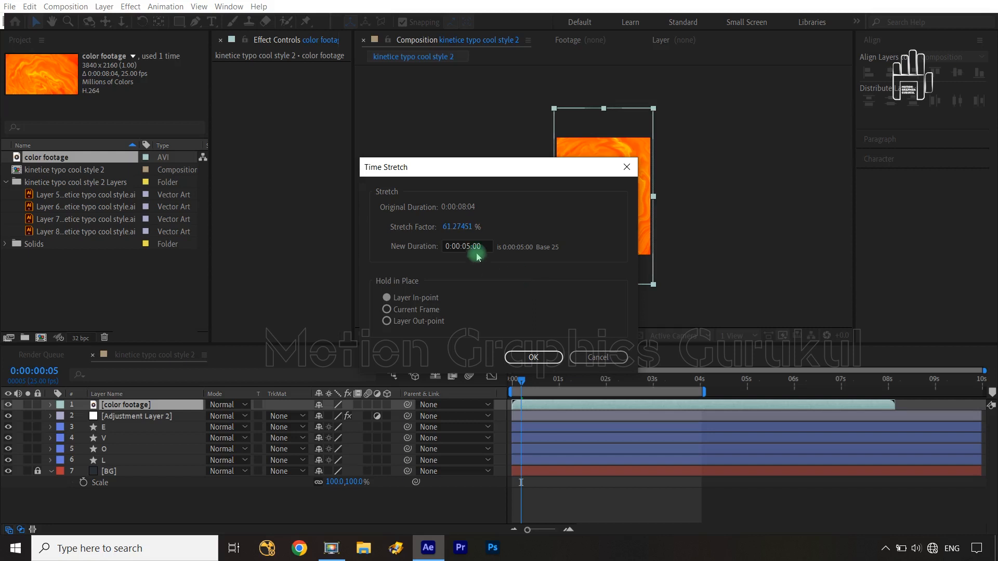
click(533, 357)
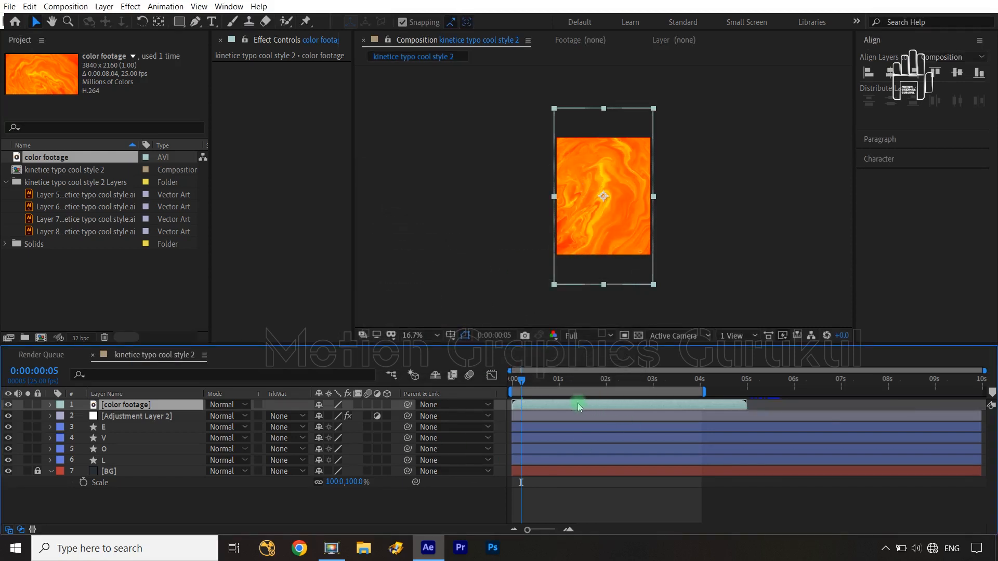
Step: Return the current time to 0:00:00:00 and place the color footage directly below Adjustment Layer 2
mouse_move(521, 383)
mouse_down()
mouse_move(616, 376)
mouse_move(512, 383)
mouse_up()
click(468, 502)
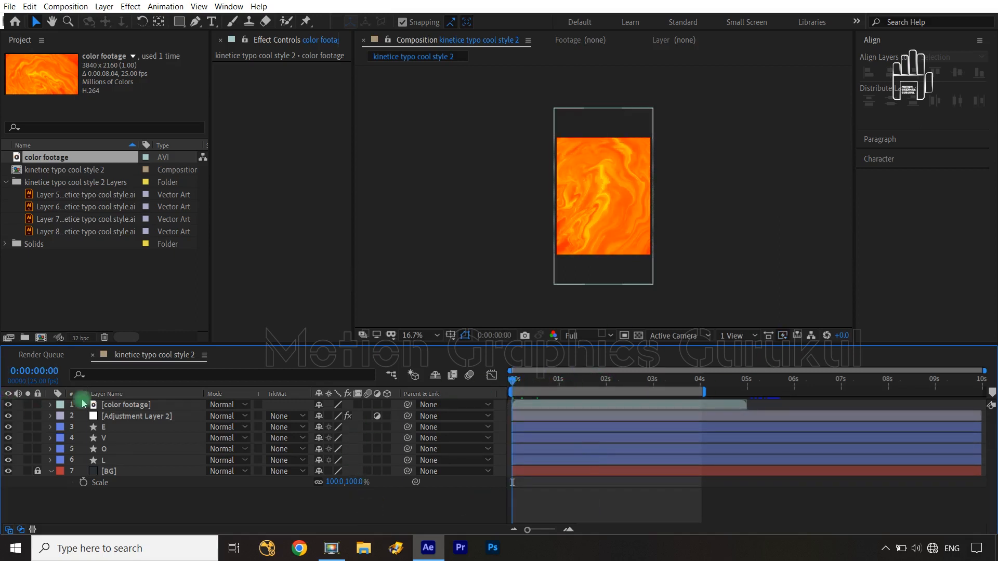
drag(144, 407, 144, 425)
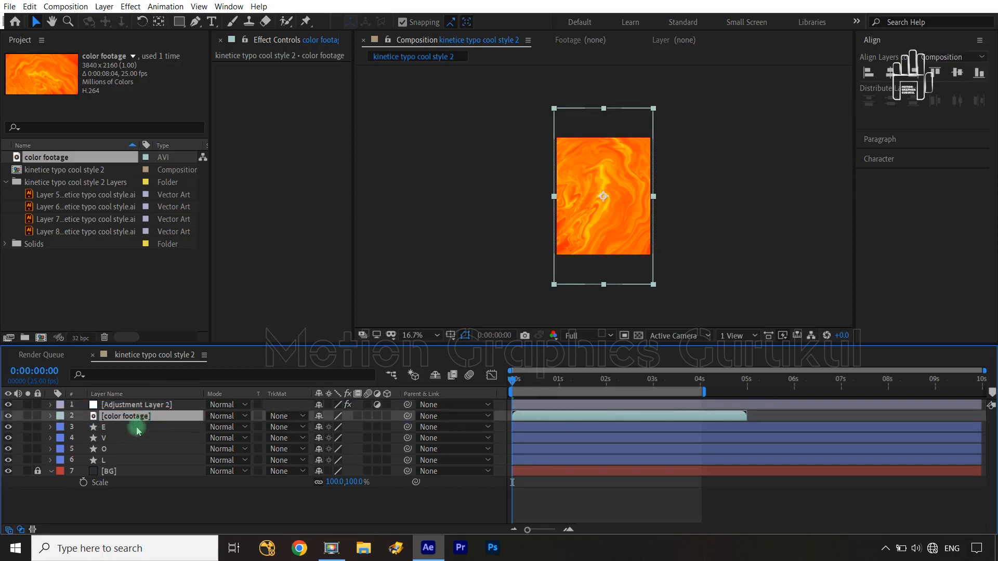
click(196, 514)
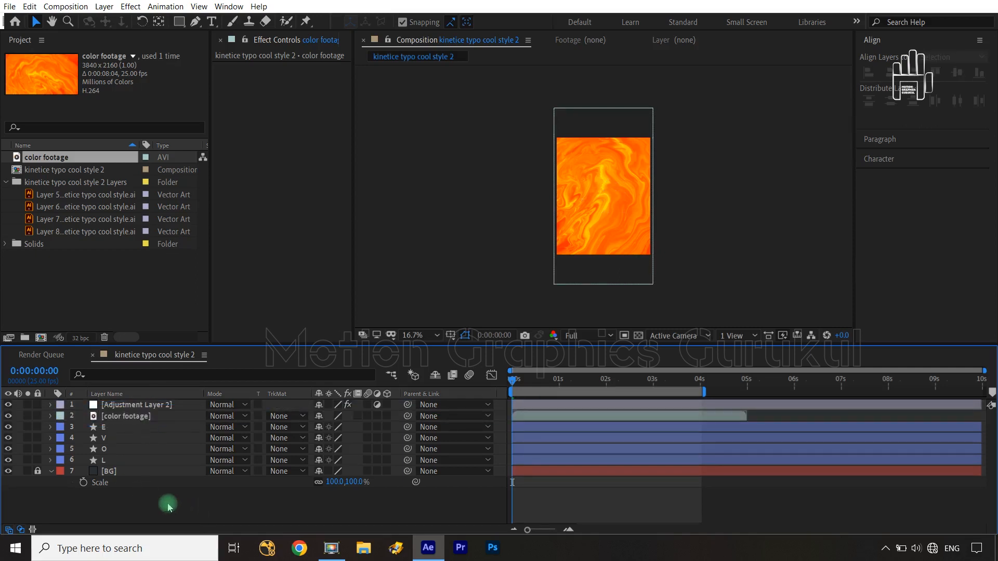
Step: Apply the Black & White color correction effect to the color footage layer
click(132, 416)
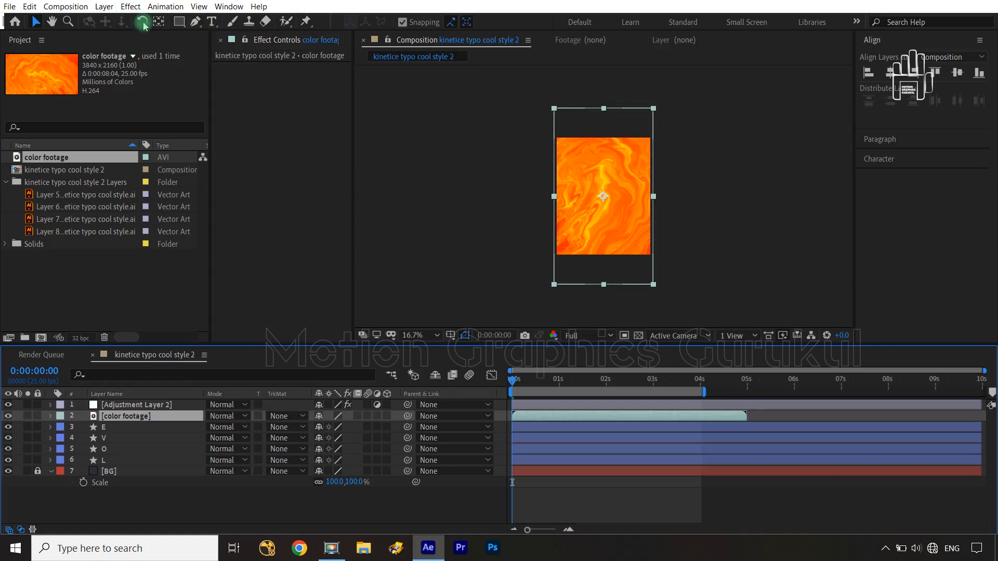
click(140, 6)
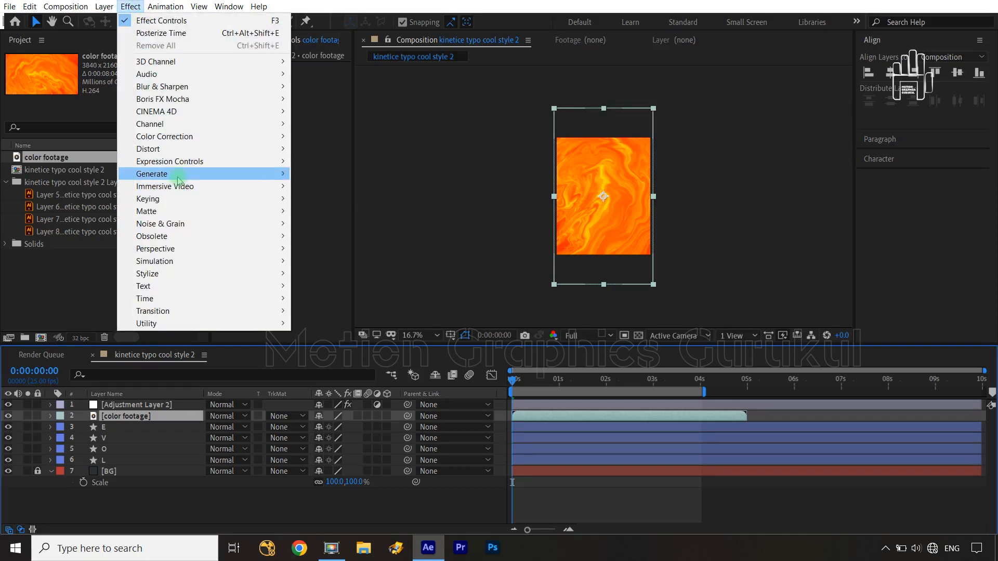
mouse_move(178, 181)
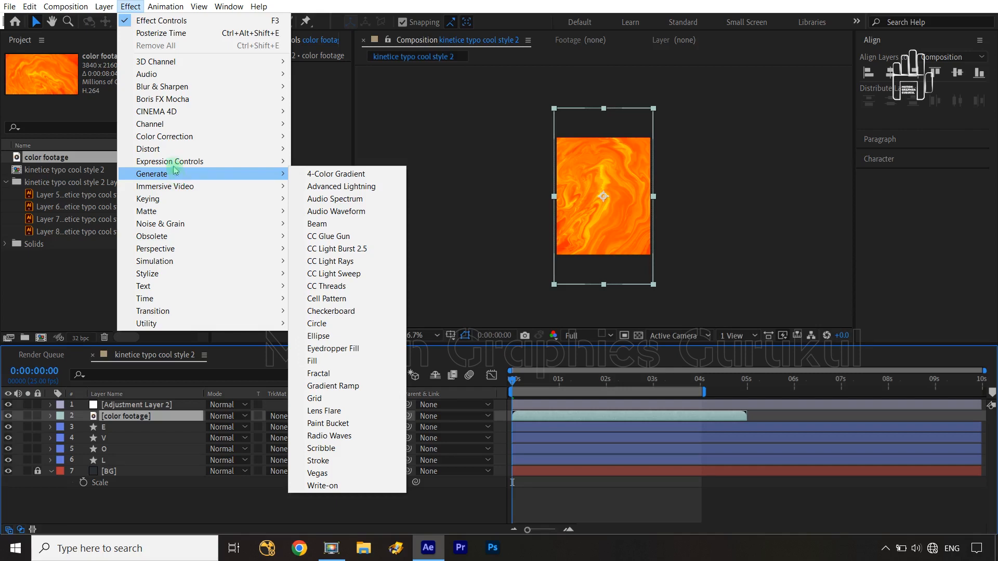
mouse_move(250, 149)
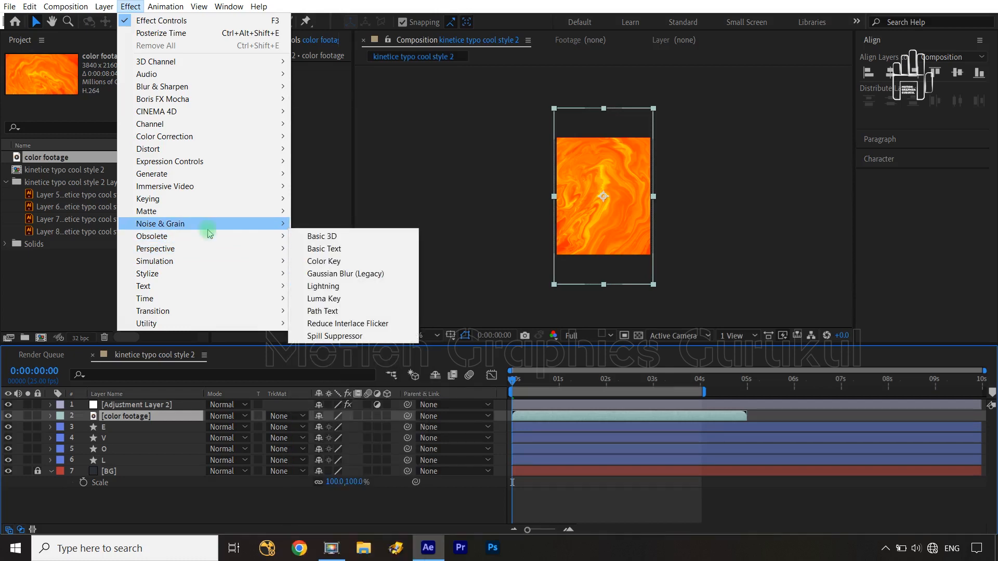
mouse_move(210, 229)
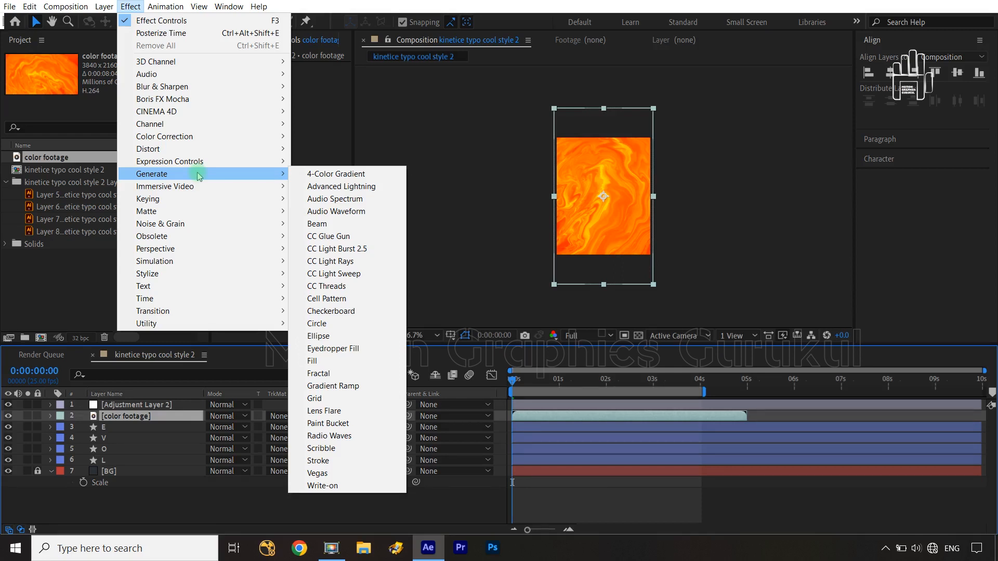
mouse_move(179, 138)
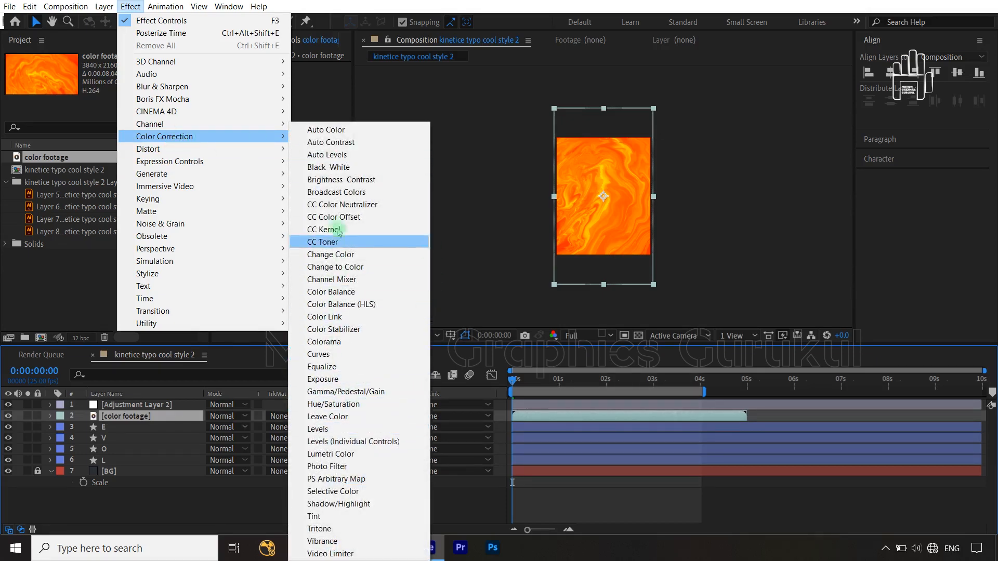
click(335, 167)
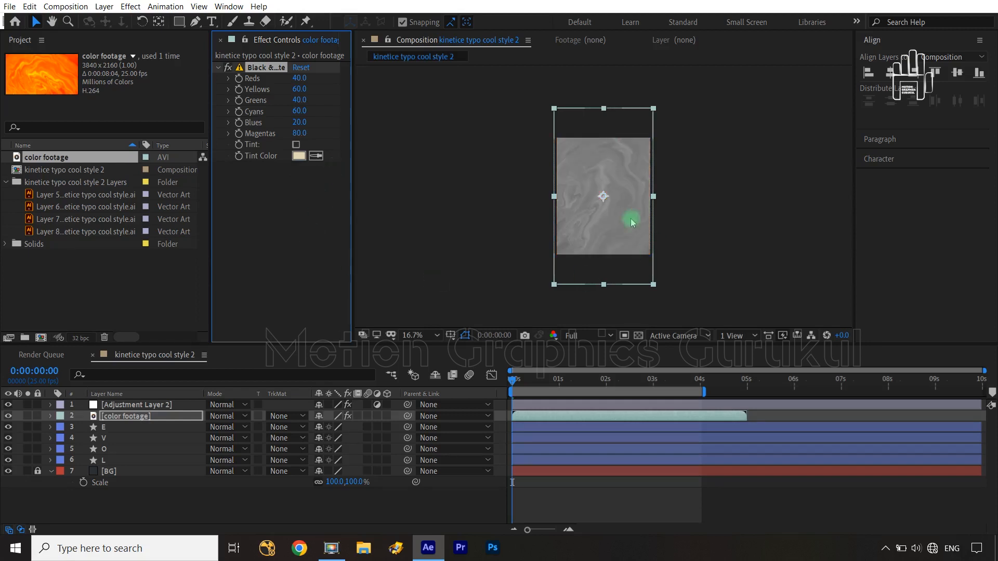
Step: Set the Black & White effect's Reds to -58 and Yellows to 140, and collapse the effect's settings
scroll(614, 213, up, 1)
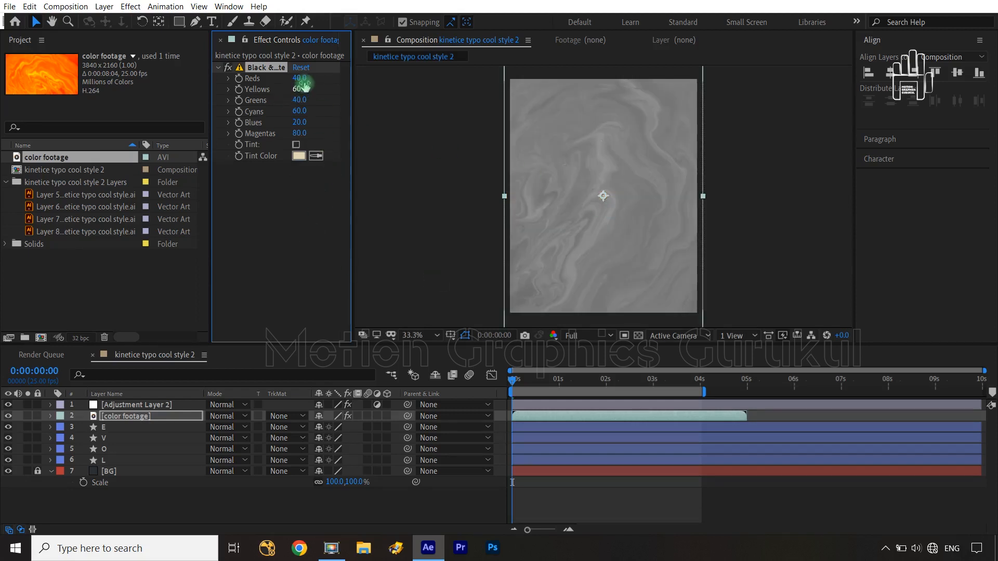
drag(299, 79, 359, 94)
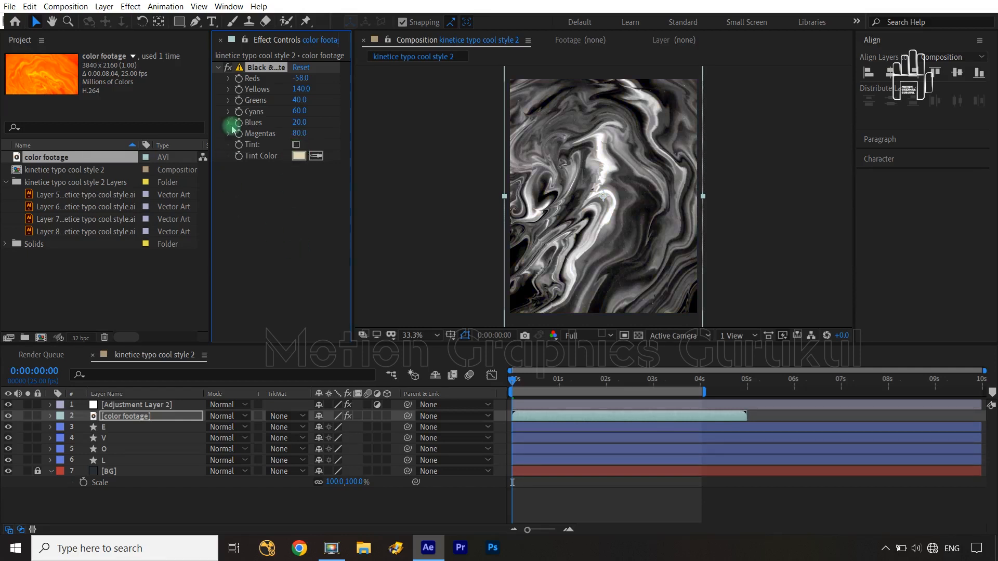
click(218, 68)
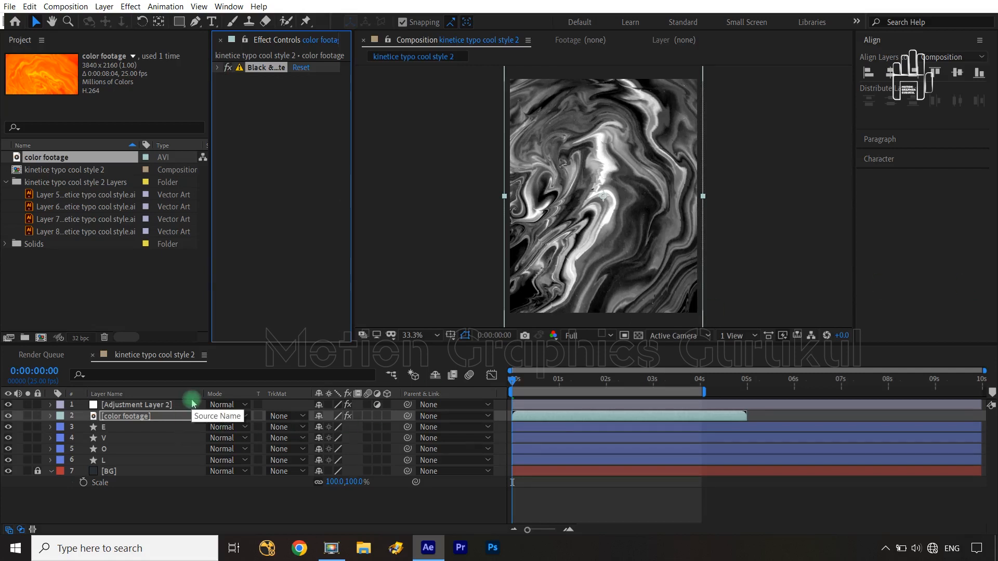
click(390, 519)
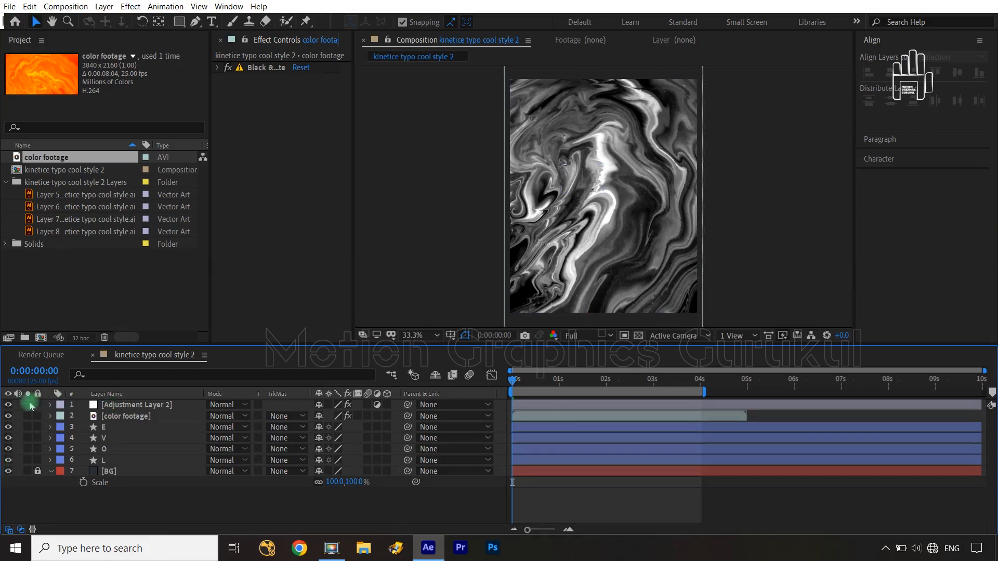
Step: Select the color footage layer and hide it to reveal the LOVE letters
click(123, 425)
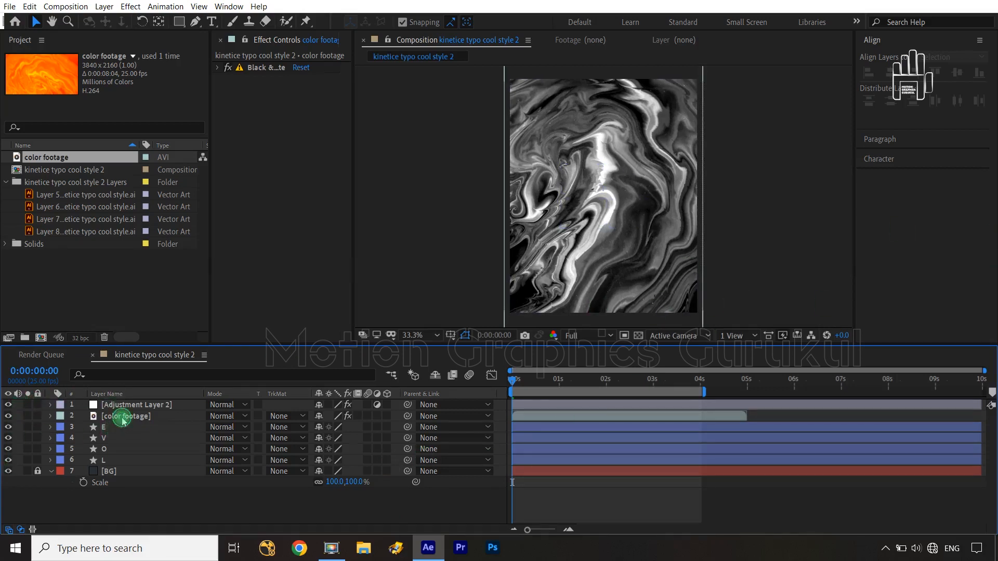
click(122, 419)
click(8, 416)
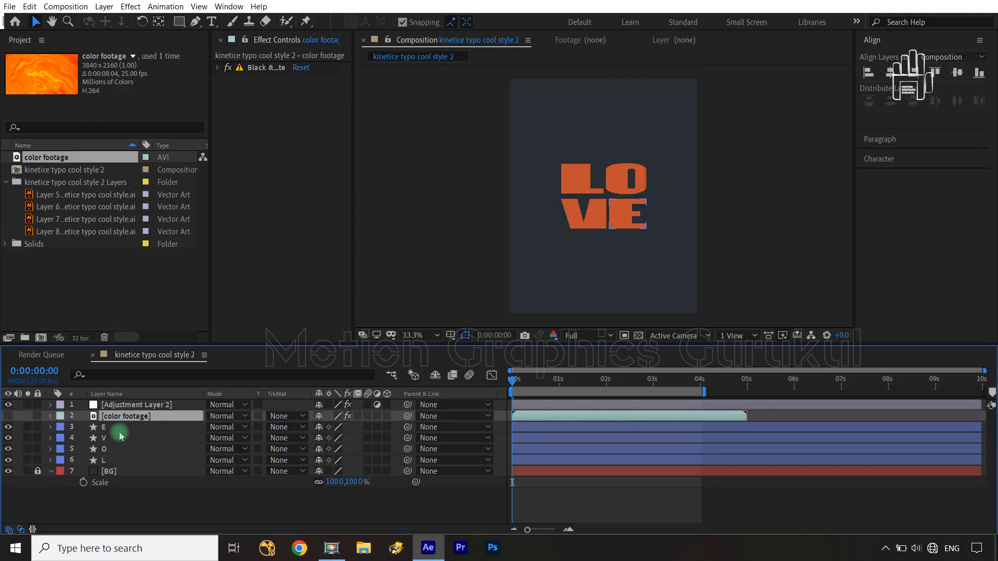
Step: Add a new adjustment layer and place it directly below the color footage layer, above the letter layers
click(179, 521)
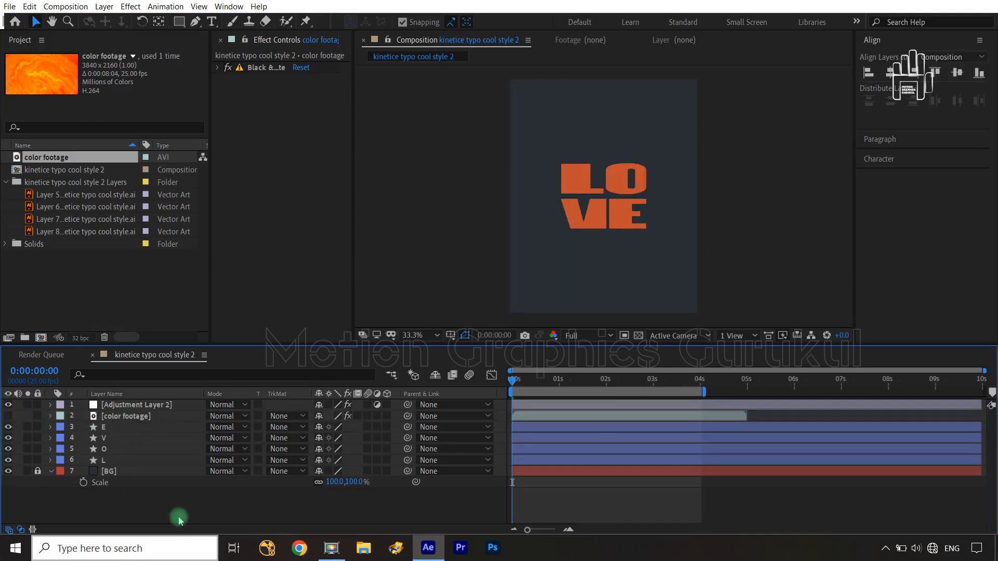
key(ctrl+alt+y)
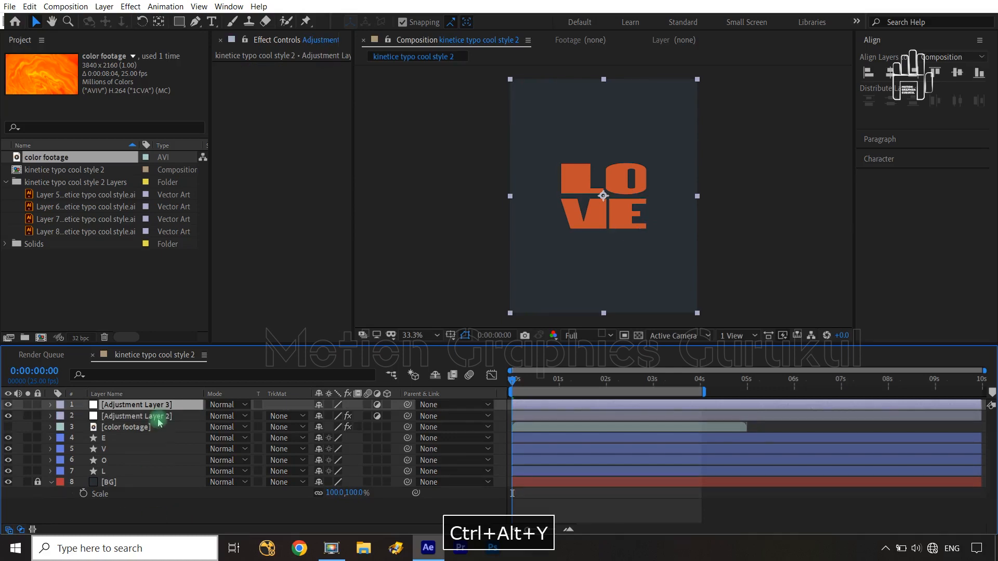
drag(151, 424, 141, 434)
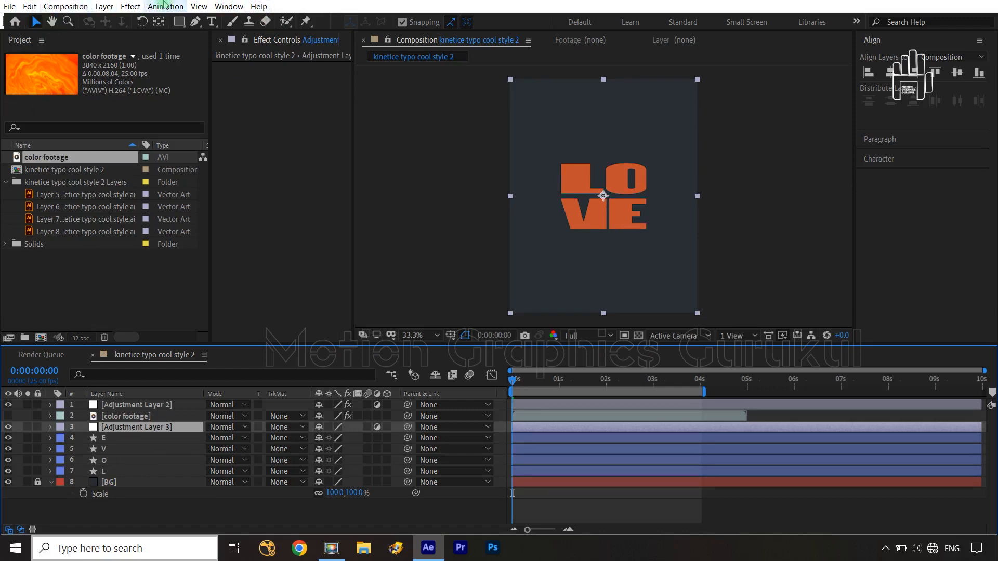
Step: Apply the Displacement Map distort effect to Adjustment Layer 3 and widen the effect settings area
click(140, 8)
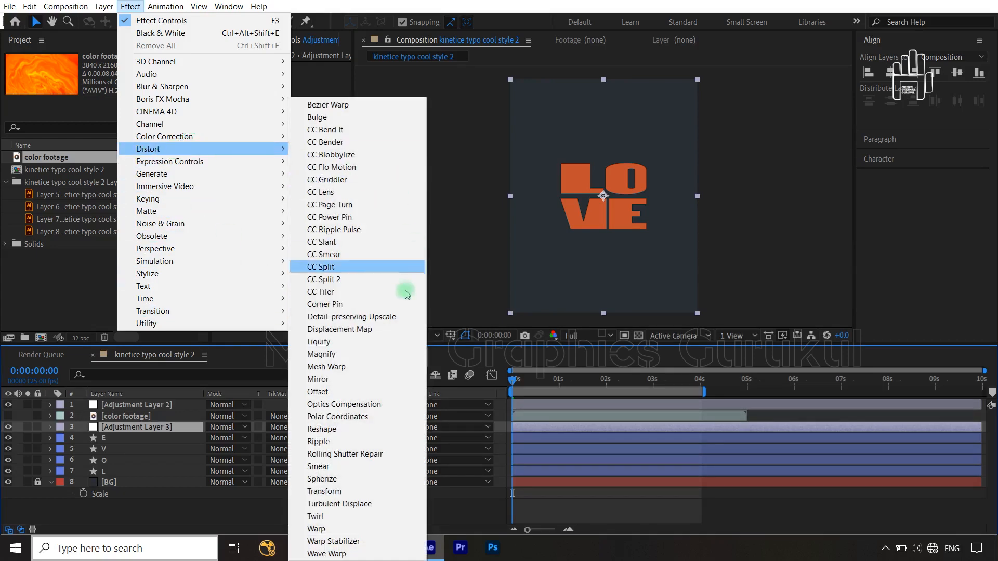
click(351, 330)
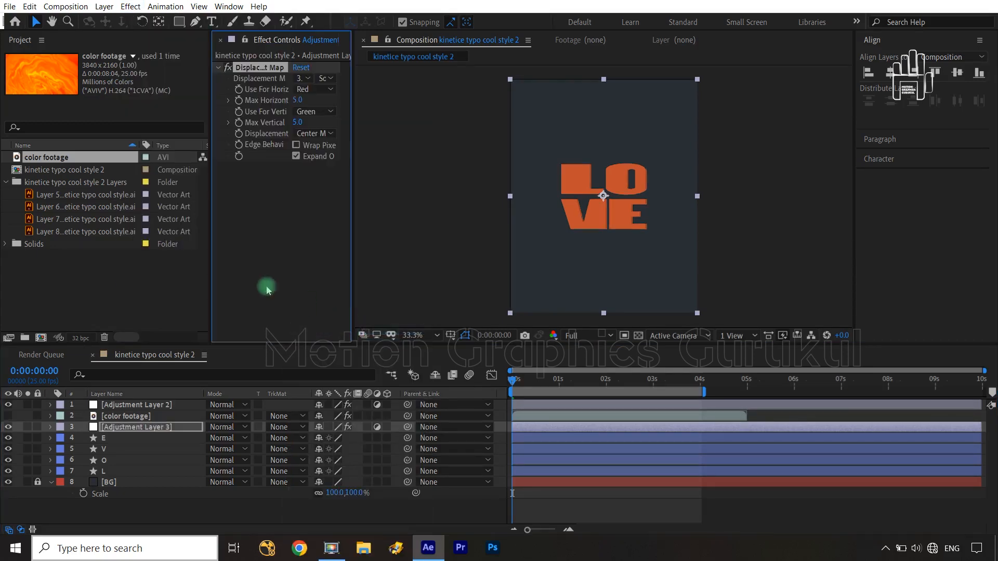
drag(351, 192, 441, 187)
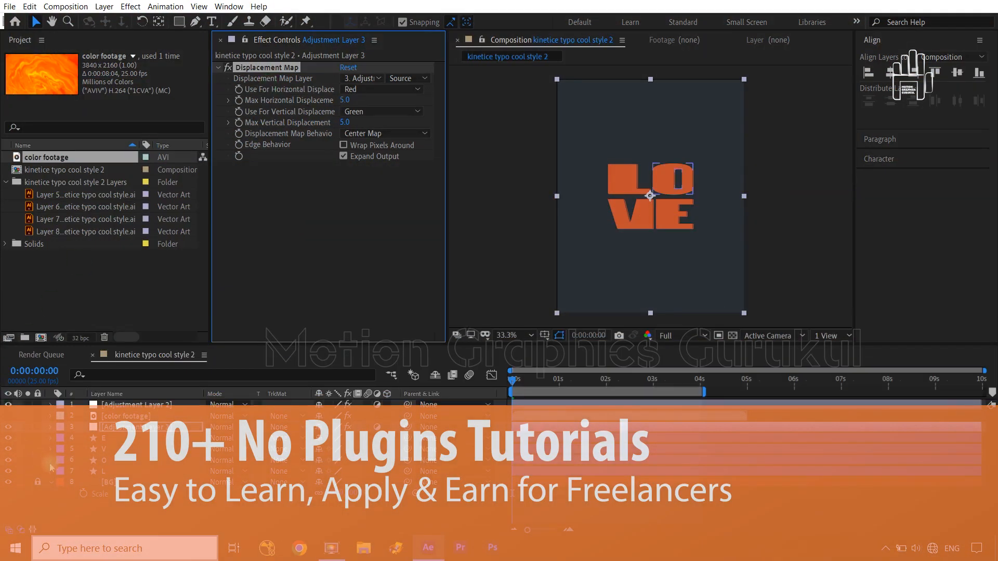
Step: Set Adjustment Layer 3's Displacement Map Layer to the color footage layer
click(120, 485)
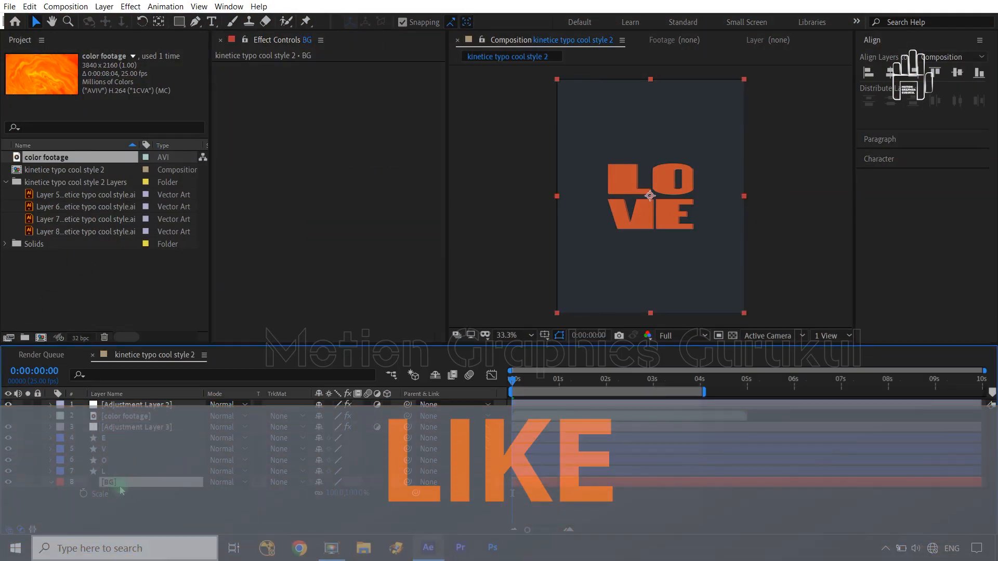
key(shift+slash)
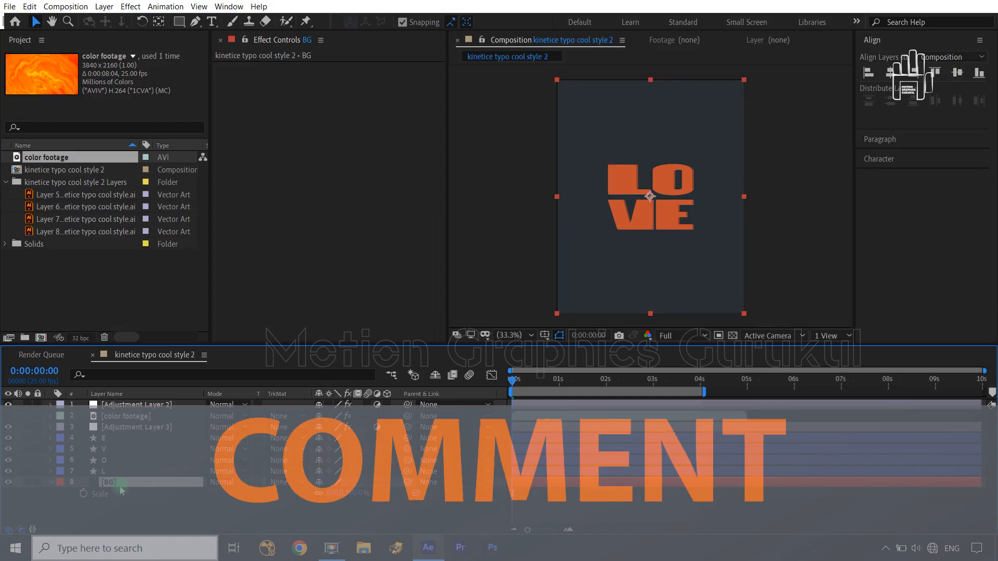
click(114, 426)
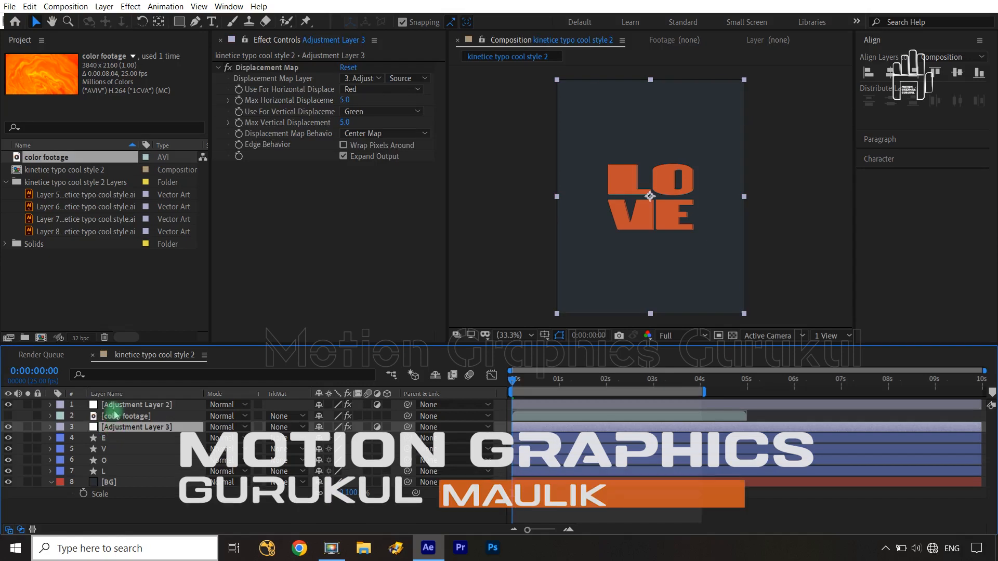
click(112, 416)
click(119, 428)
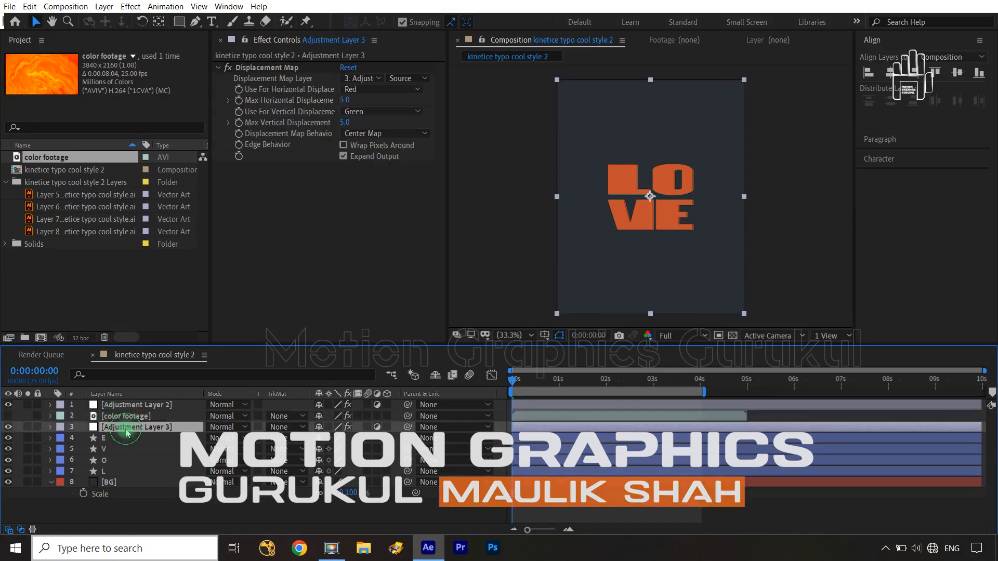
click(374, 79)
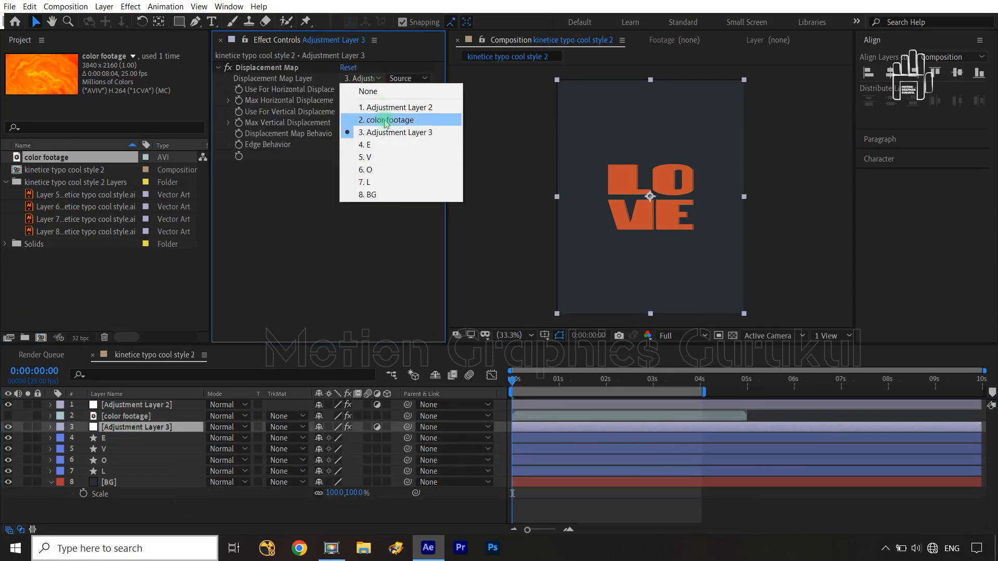
click(386, 119)
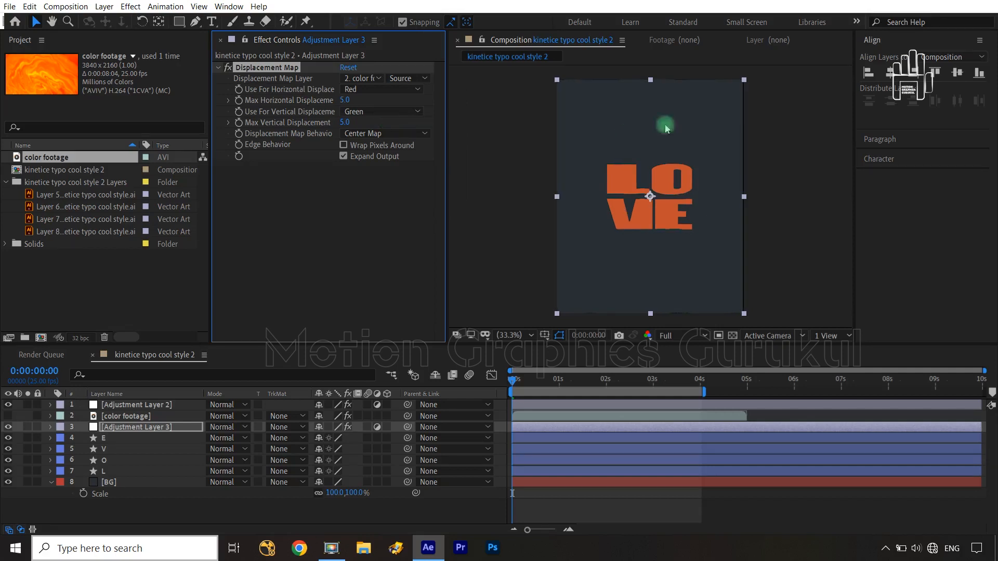
Step: Inspect the displaced letters and background edge up close, and set the displacement map layer's source option to Effects & Masks
key(space)
drag(775, 178, 684, 183)
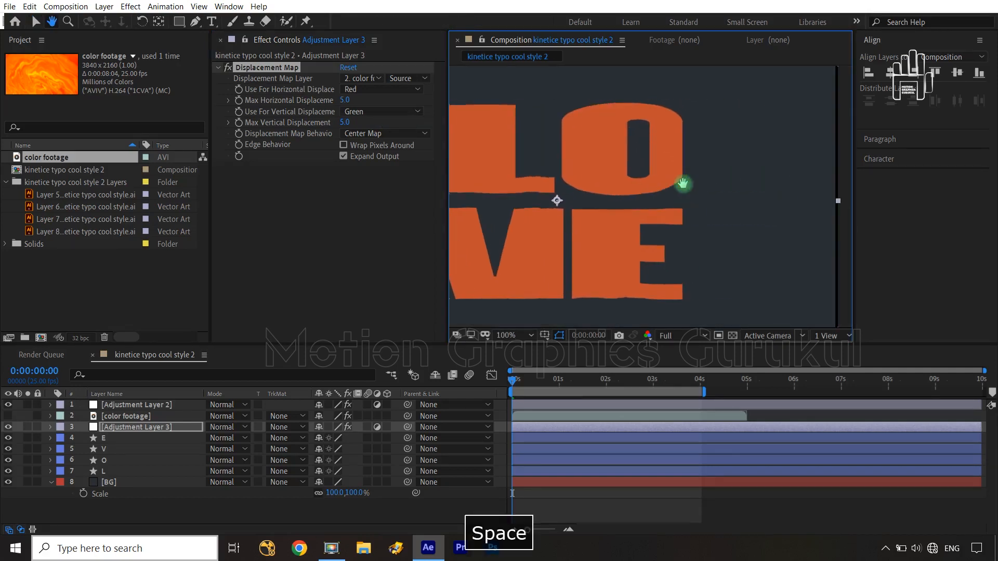
drag(729, 159, 777, 333)
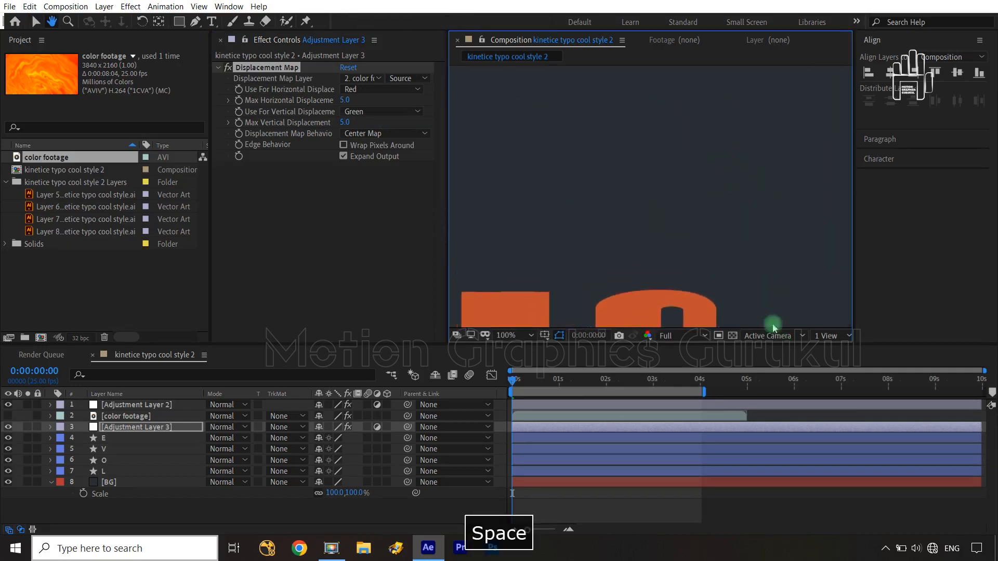
drag(693, 170, 734, 307)
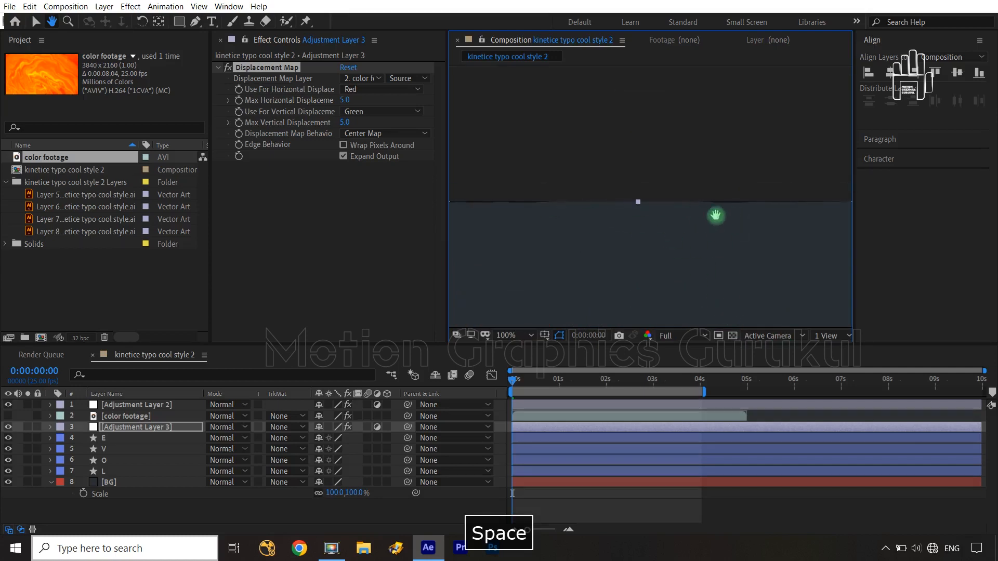
key(shift+slash)
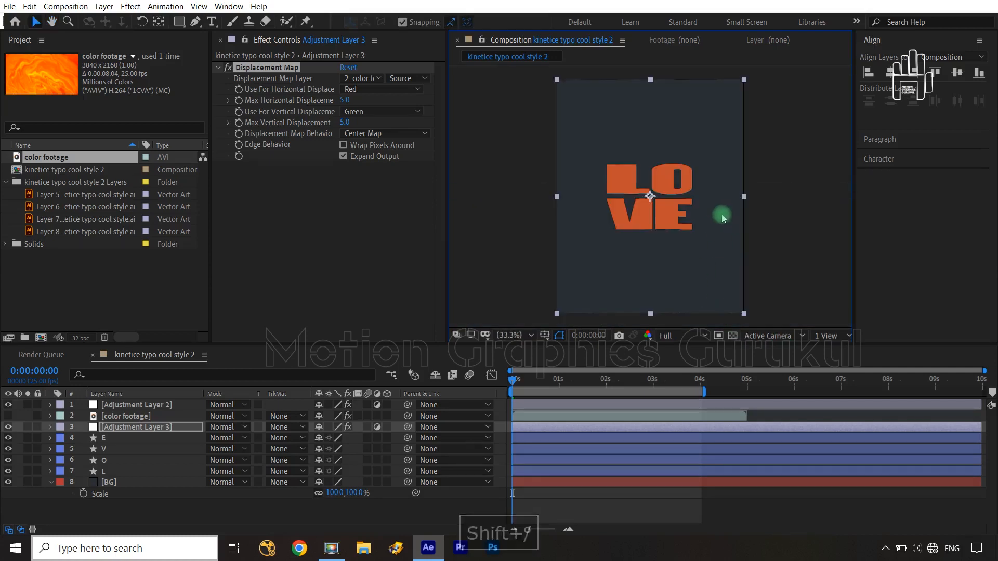
click(400, 78)
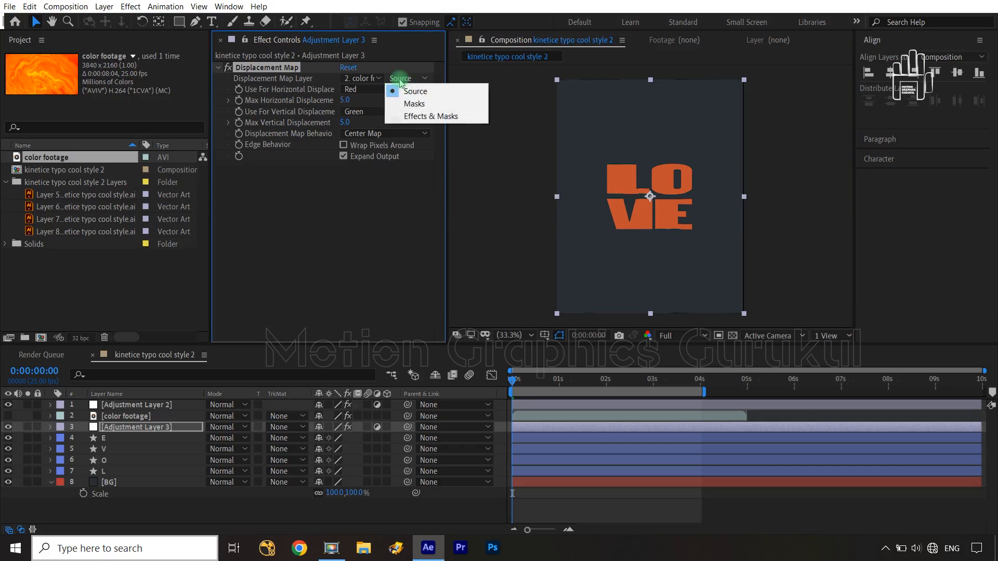
click(413, 116)
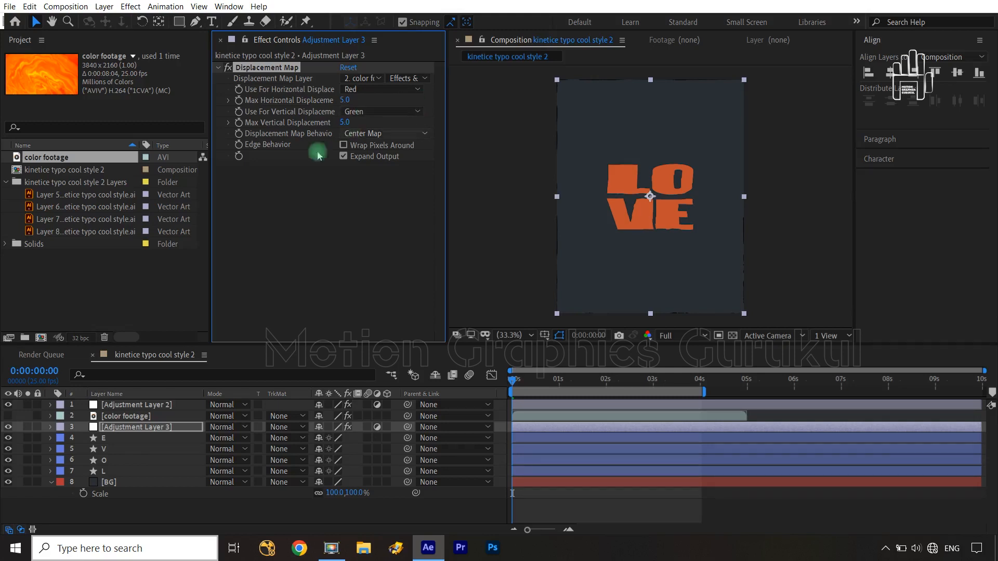
Step: Show the color footage layer to view its black-and-white pattern, and hide it again with Adjustment Layer 3 selected
click(149, 416)
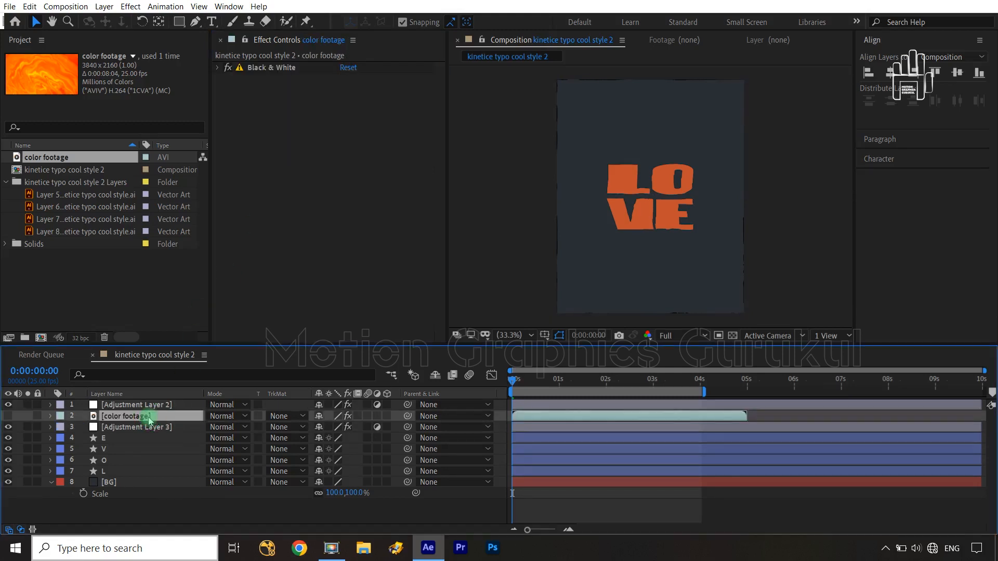
click(9, 416)
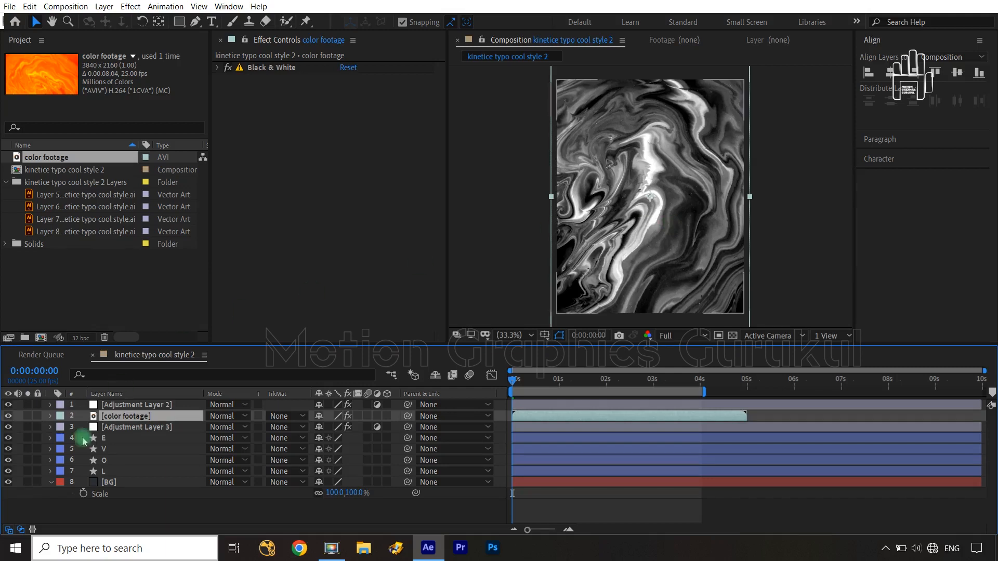
click(117, 427)
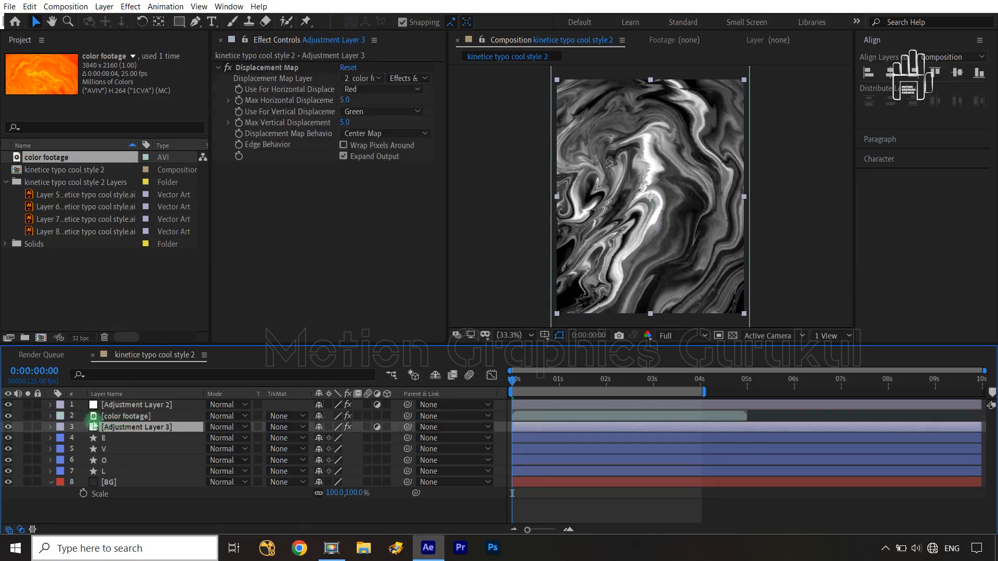
click(9, 415)
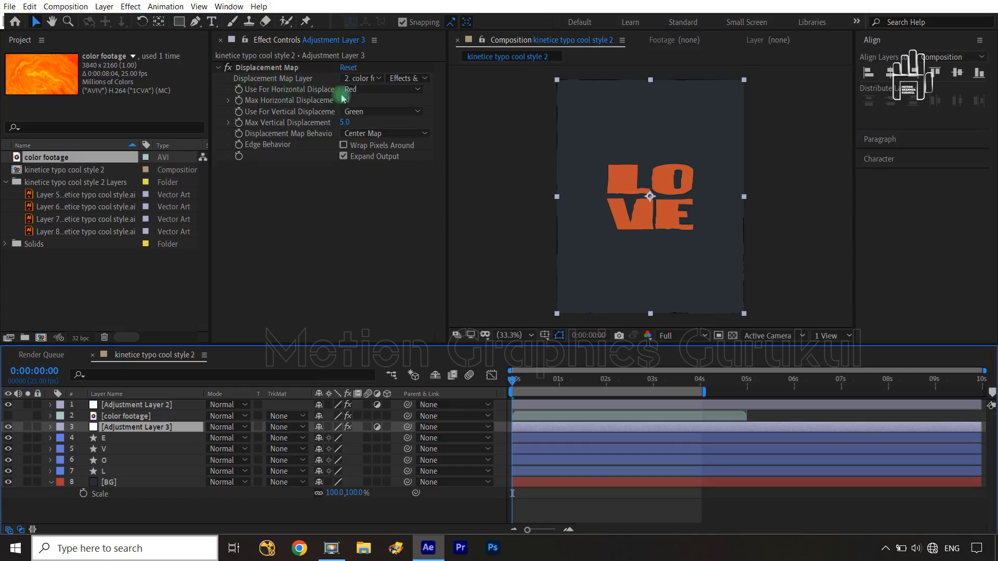
Step: Set both the horizontal and vertical displacement of the Displacement Map effect to use Luminance
click(394, 90)
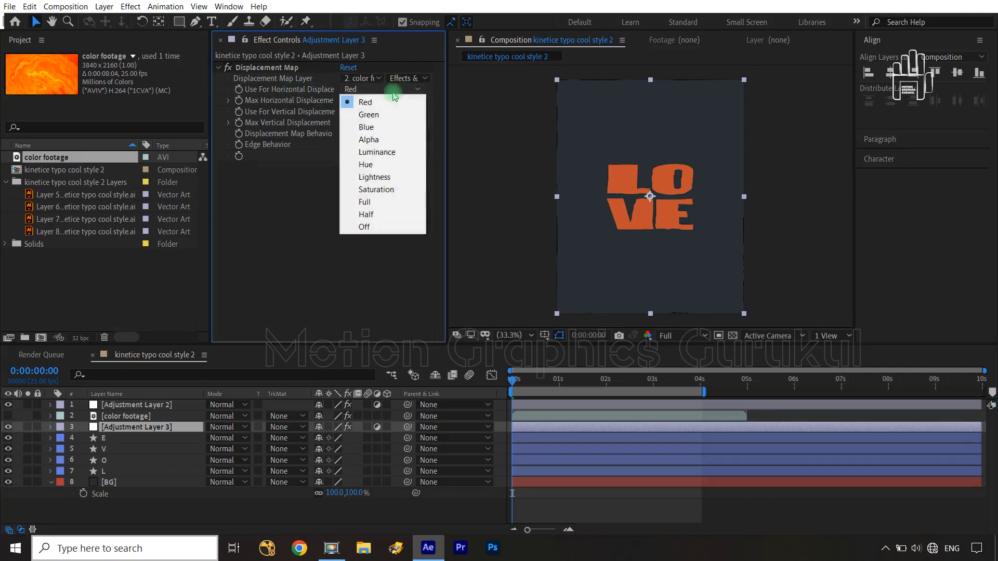
click(397, 151)
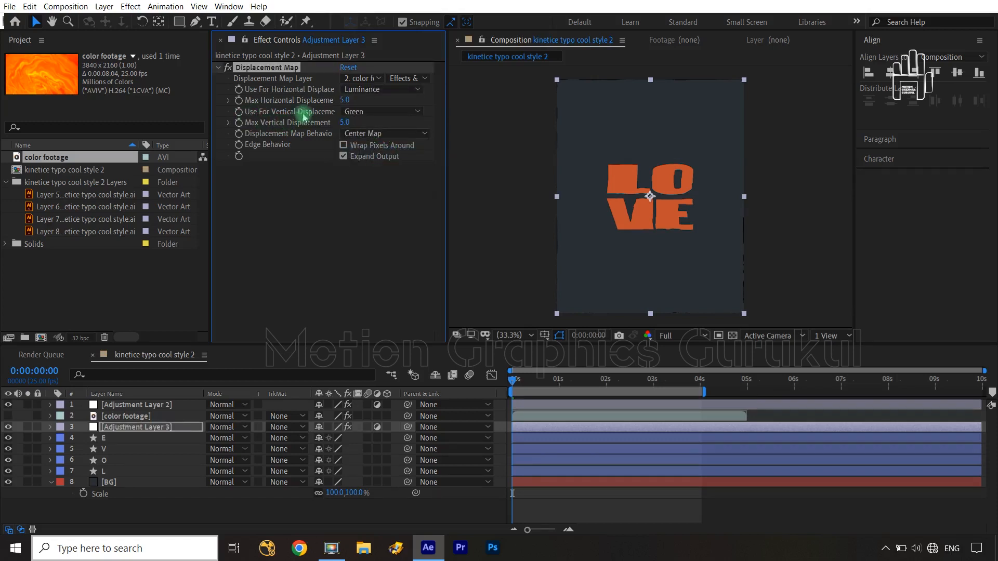
click(389, 112)
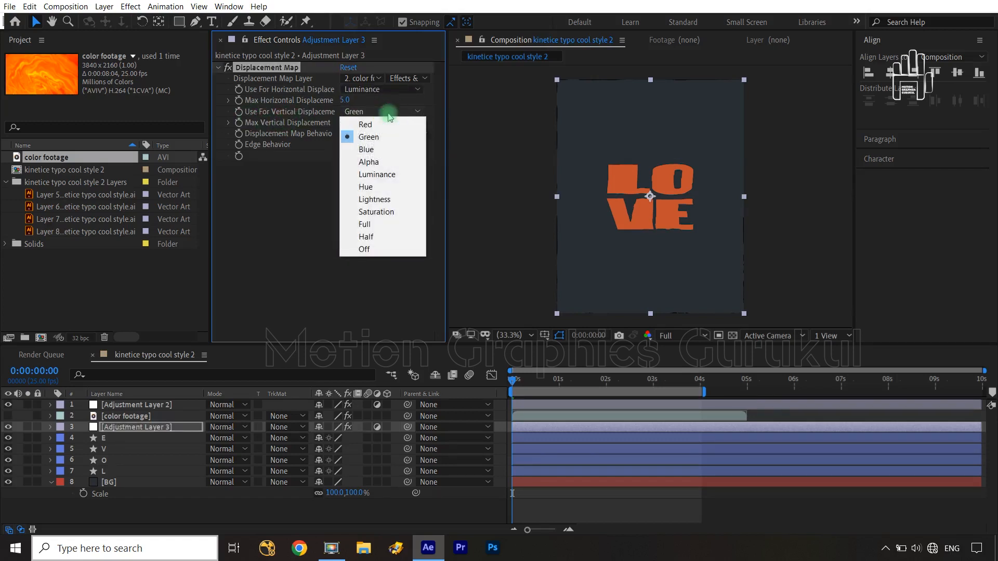
click(391, 175)
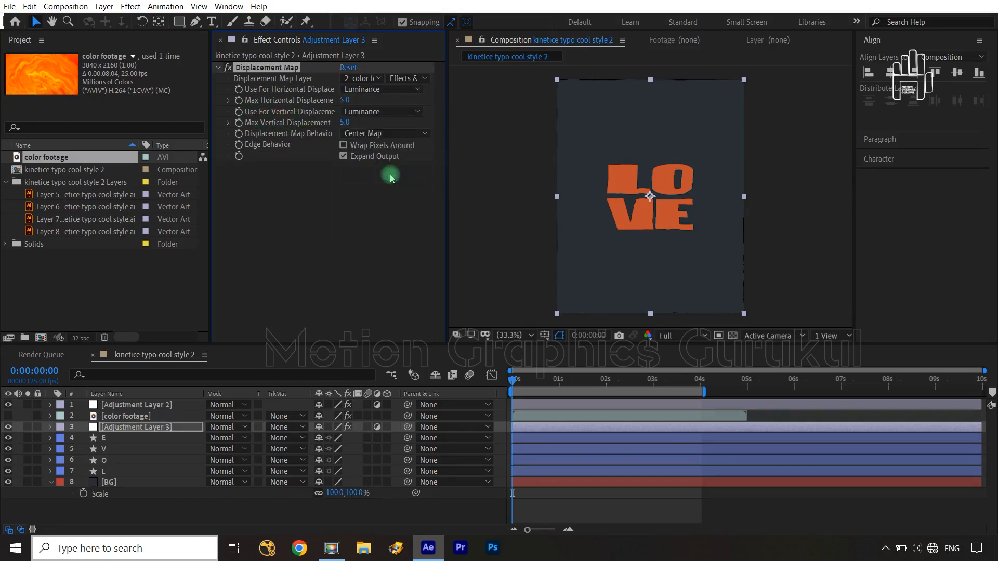
Step: Set the Displacement Map's Max Horizontal and Max Vertical Displacement to 10 each
click(345, 100)
text(10)
click(355, 191)
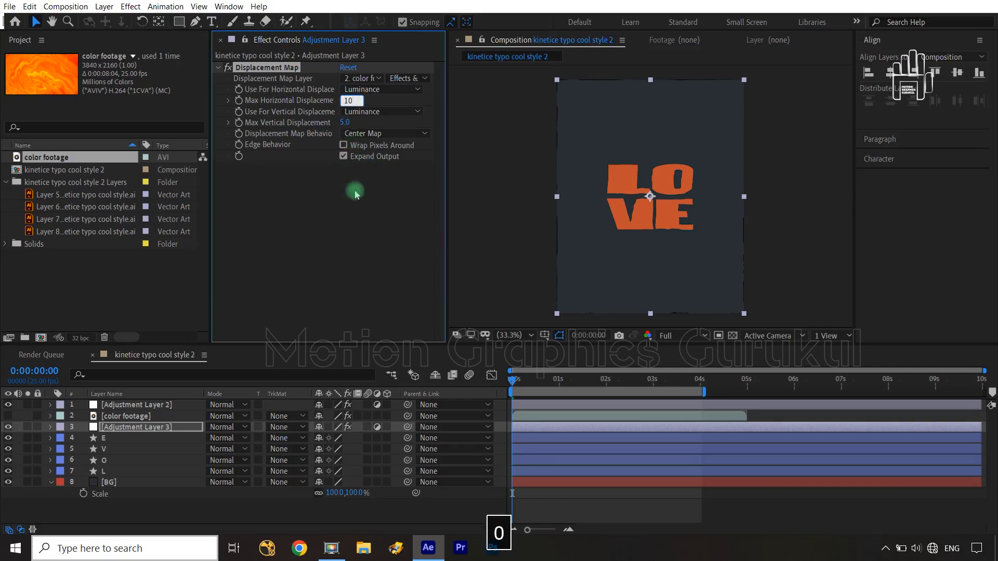
click(344, 122)
text(10)
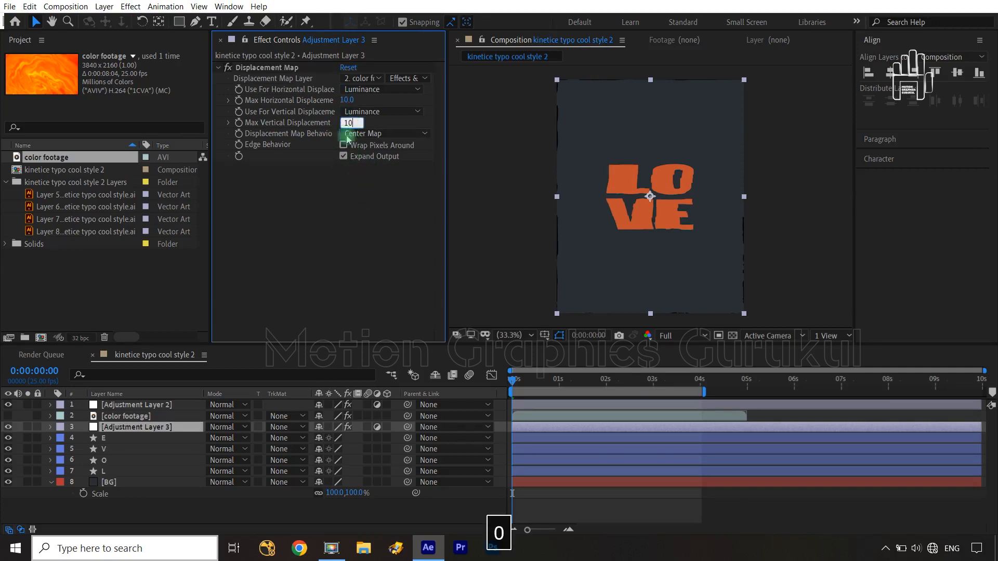
click(351, 223)
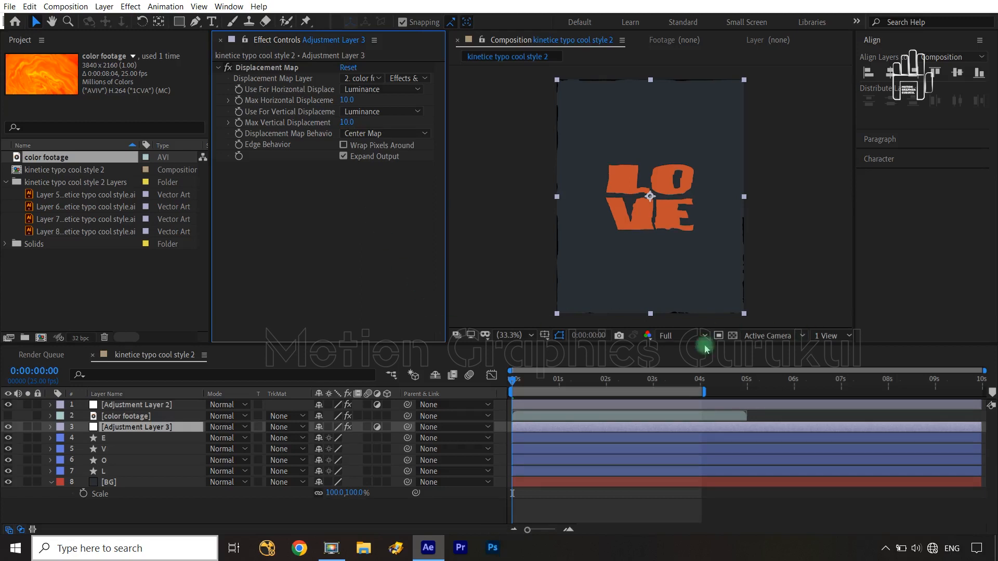
Step: Lower the composition preview resolution to Half and play back the displaced LOVE animation
click(687, 336)
click(675, 386)
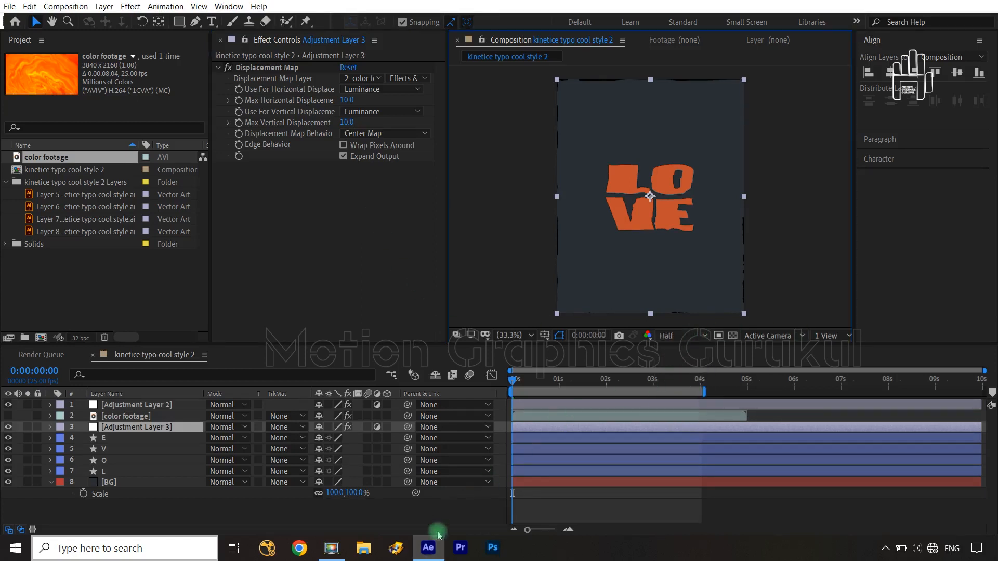
click(446, 517)
key(space)
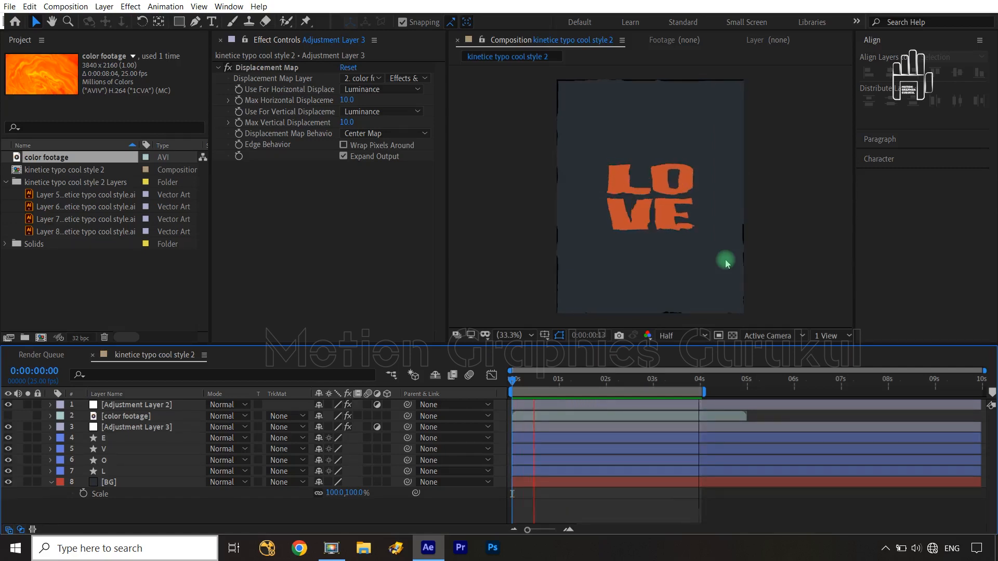
key(space)
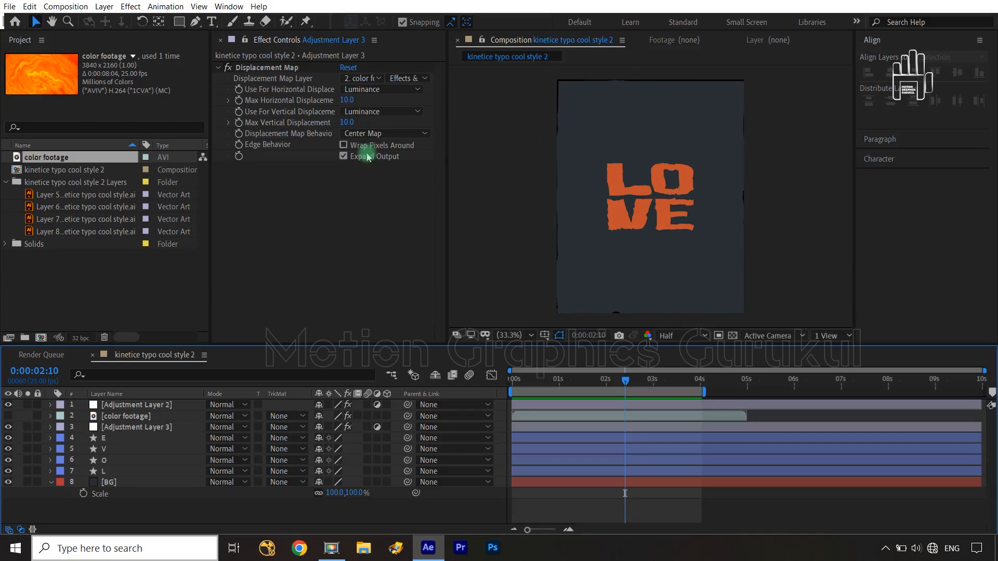
Step: Turn on Wrap Pixels Around for the Displacement Map and preview the animation from 0:00:00:00
click(344, 151)
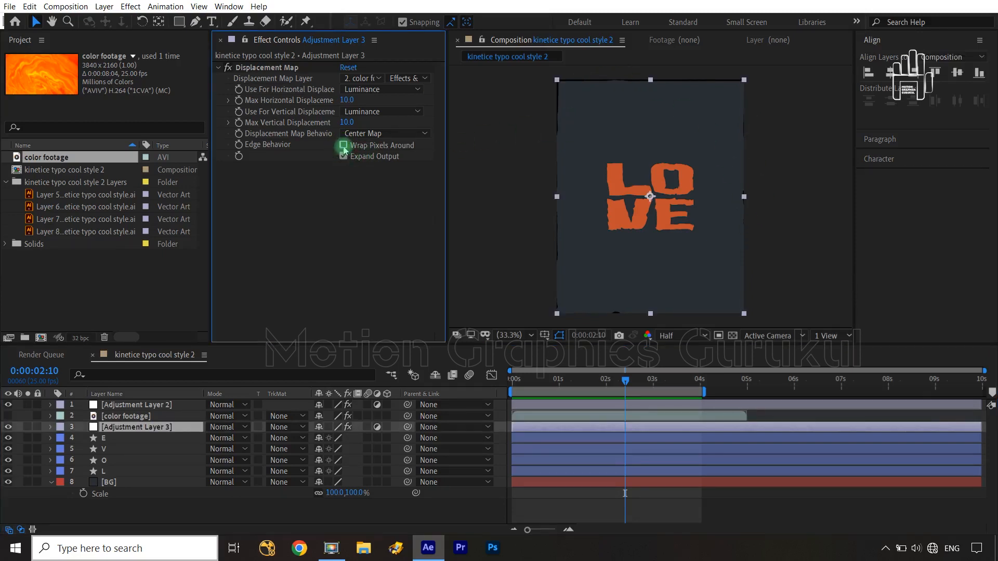
click(344, 147)
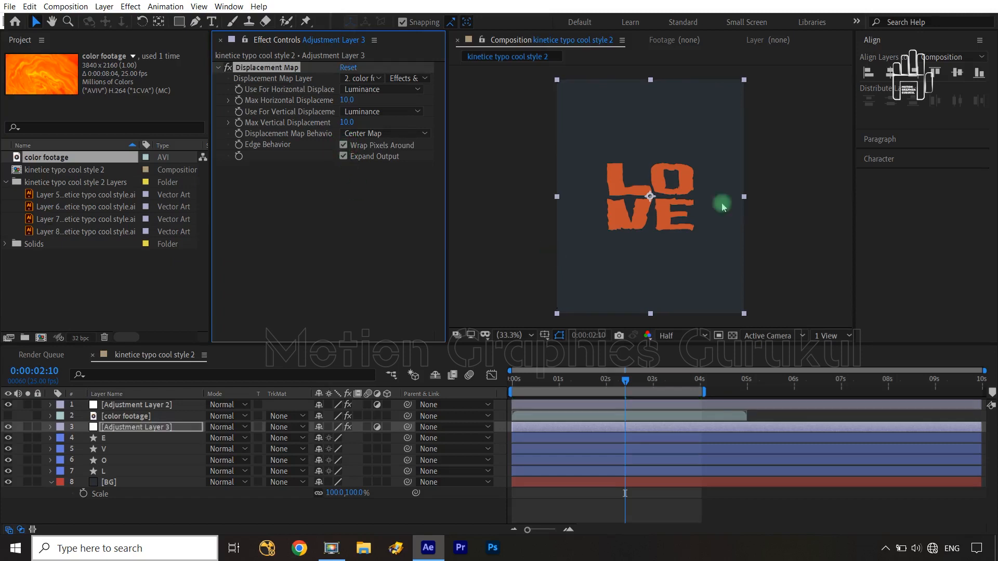
click(506, 391)
click(466, 507)
key(space)
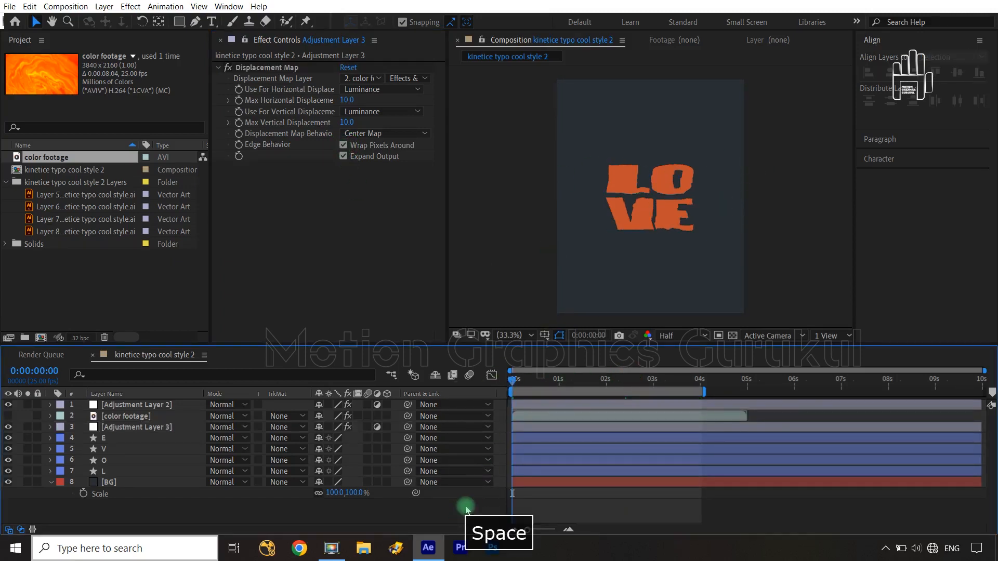